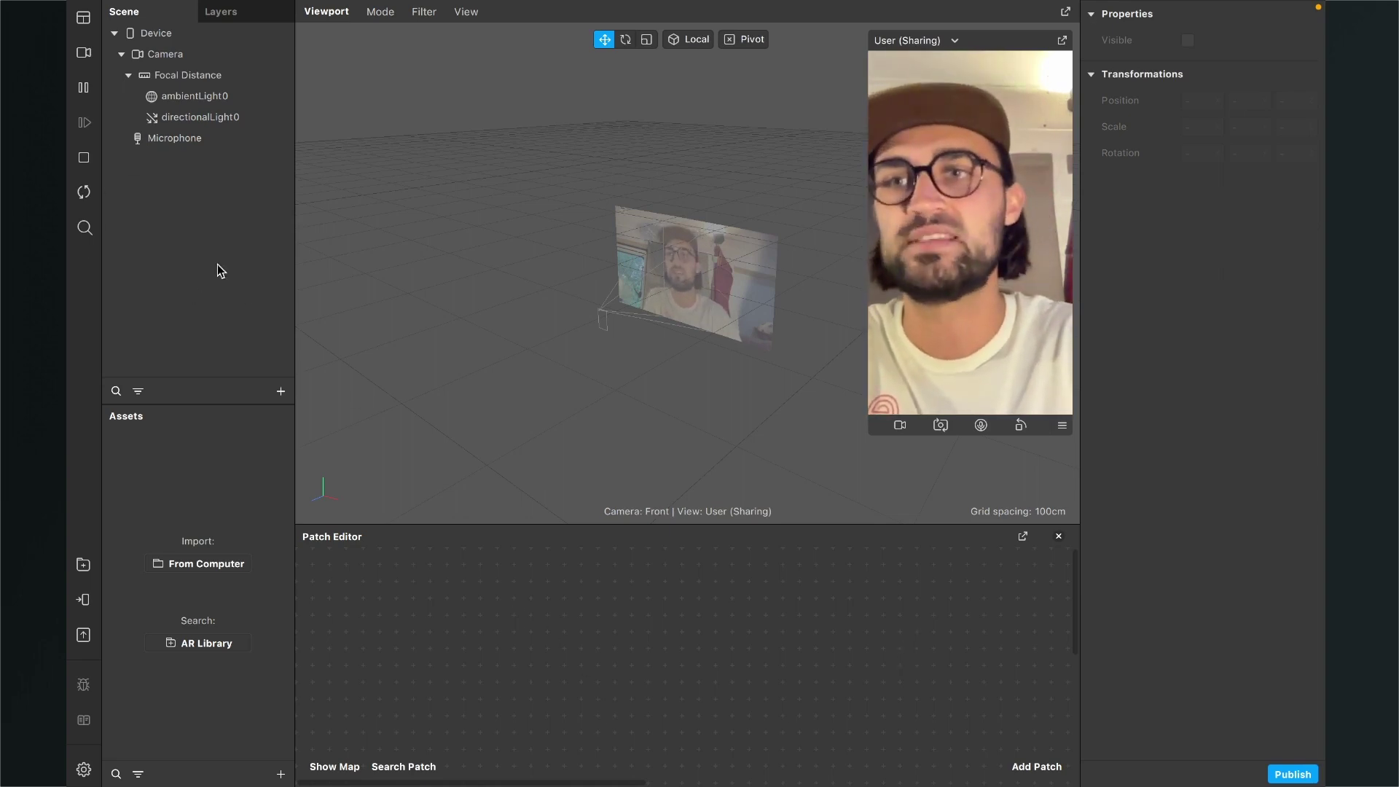
Extract the camera feed as cameraTexture0 and drop it as a node into the enlarged Patch Editor.
click(163, 56)
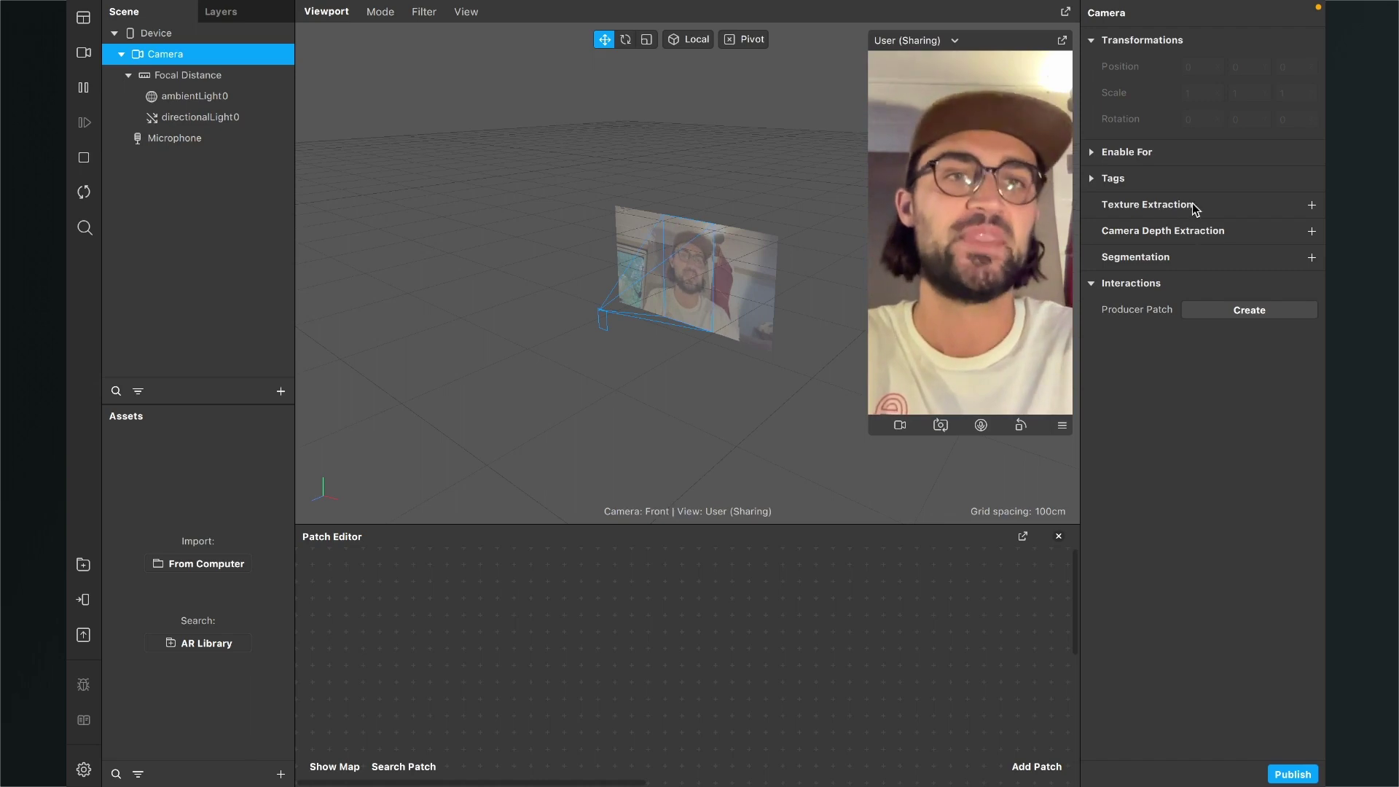
click(1312, 205)
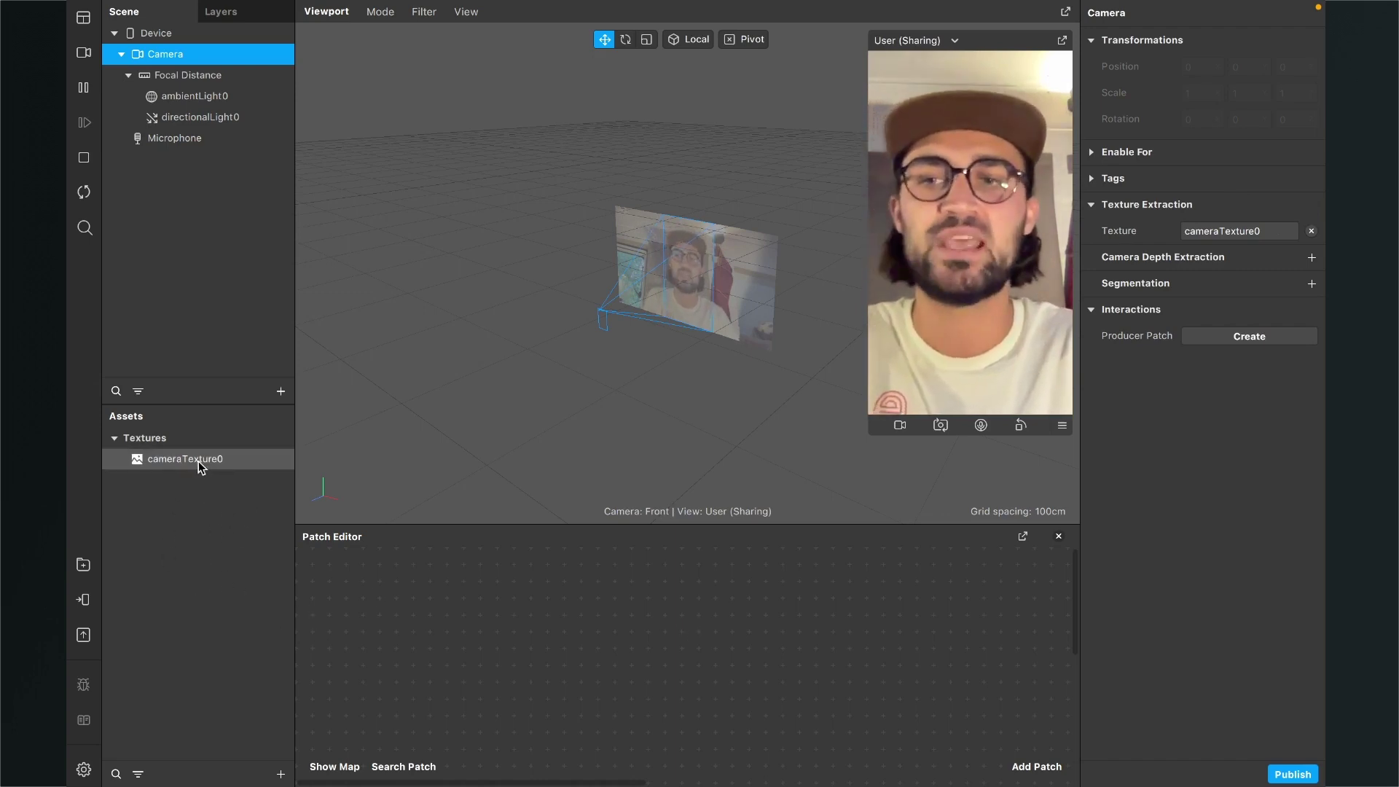
drag(435, 532, 370, 465)
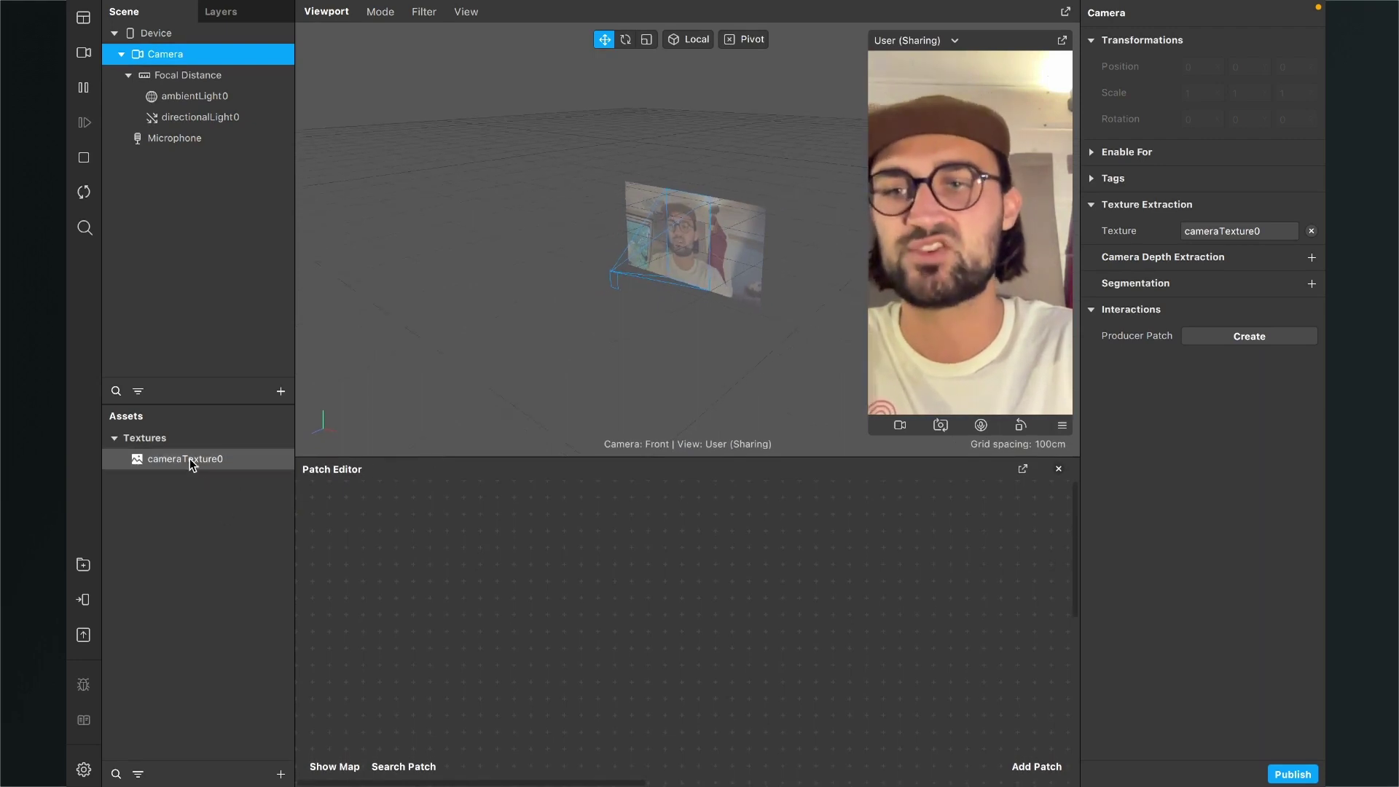
drag(191, 463, 523, 655)
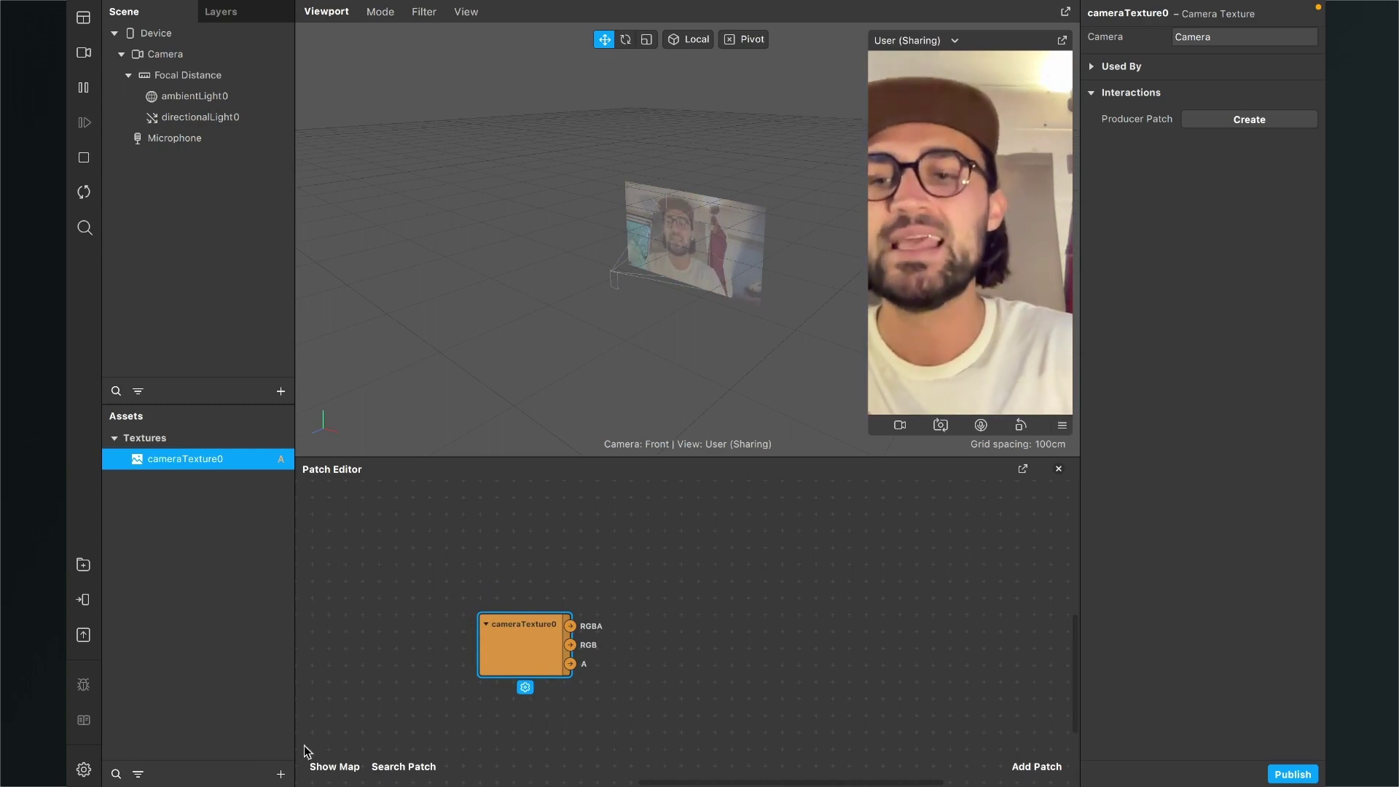
Create a new material asset named 'Camera'.
click(281, 772)
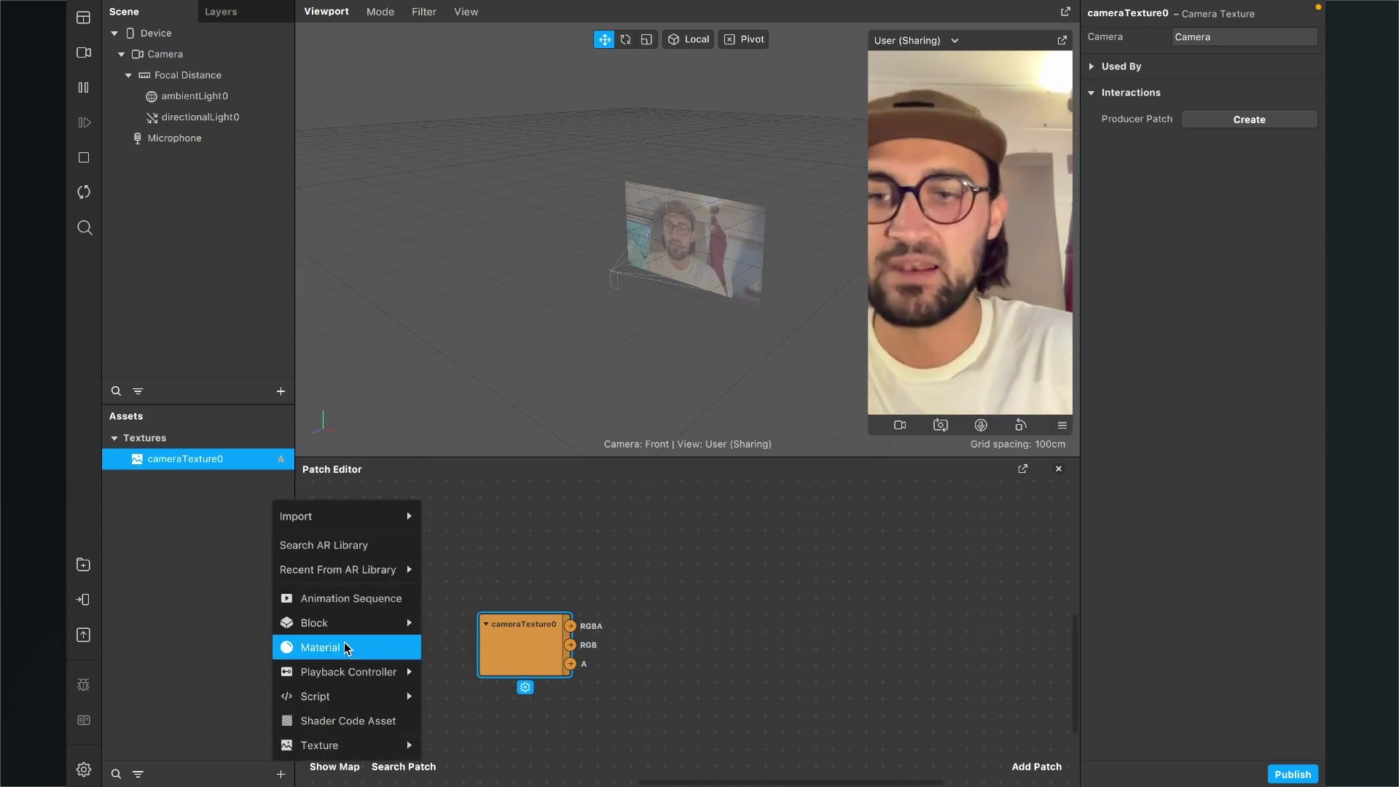
click(321, 647)
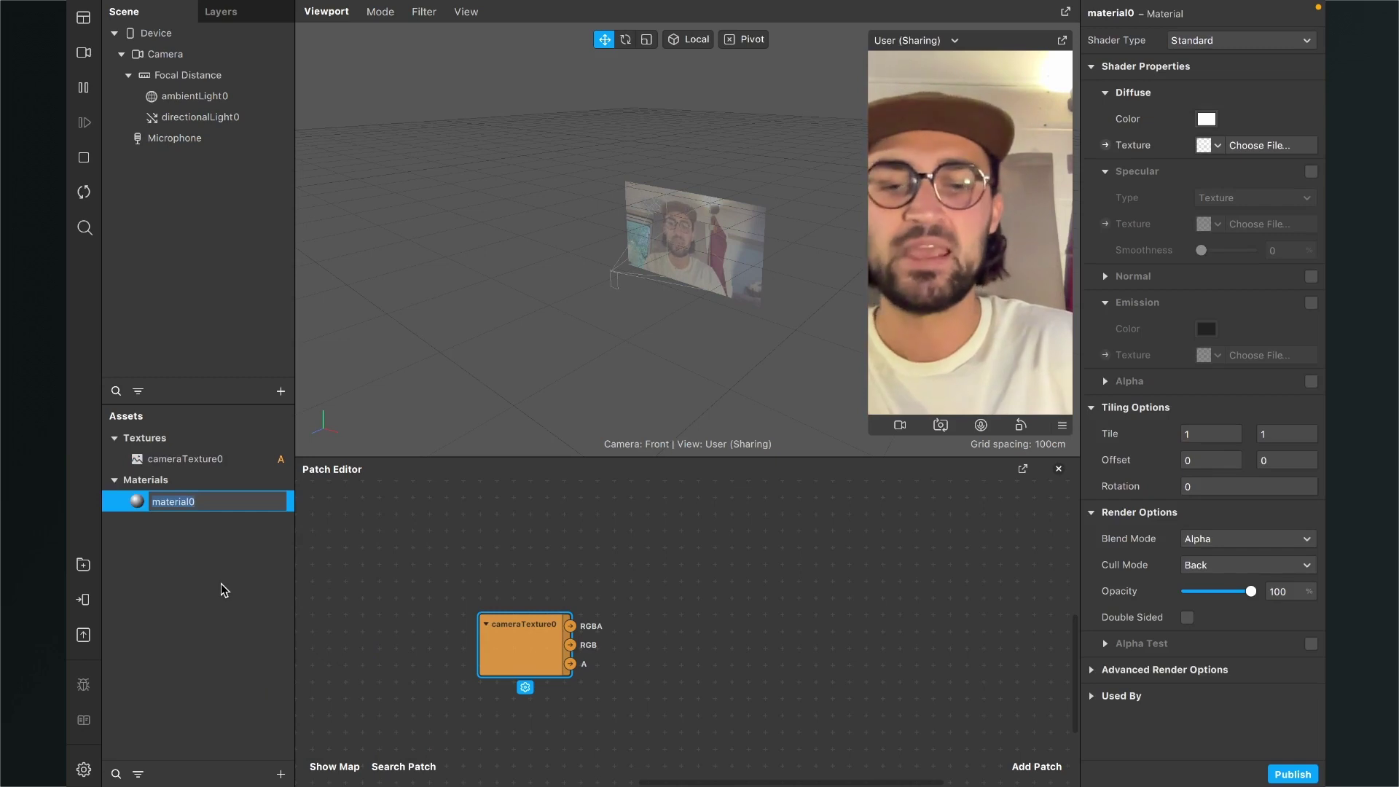
text(Ca)
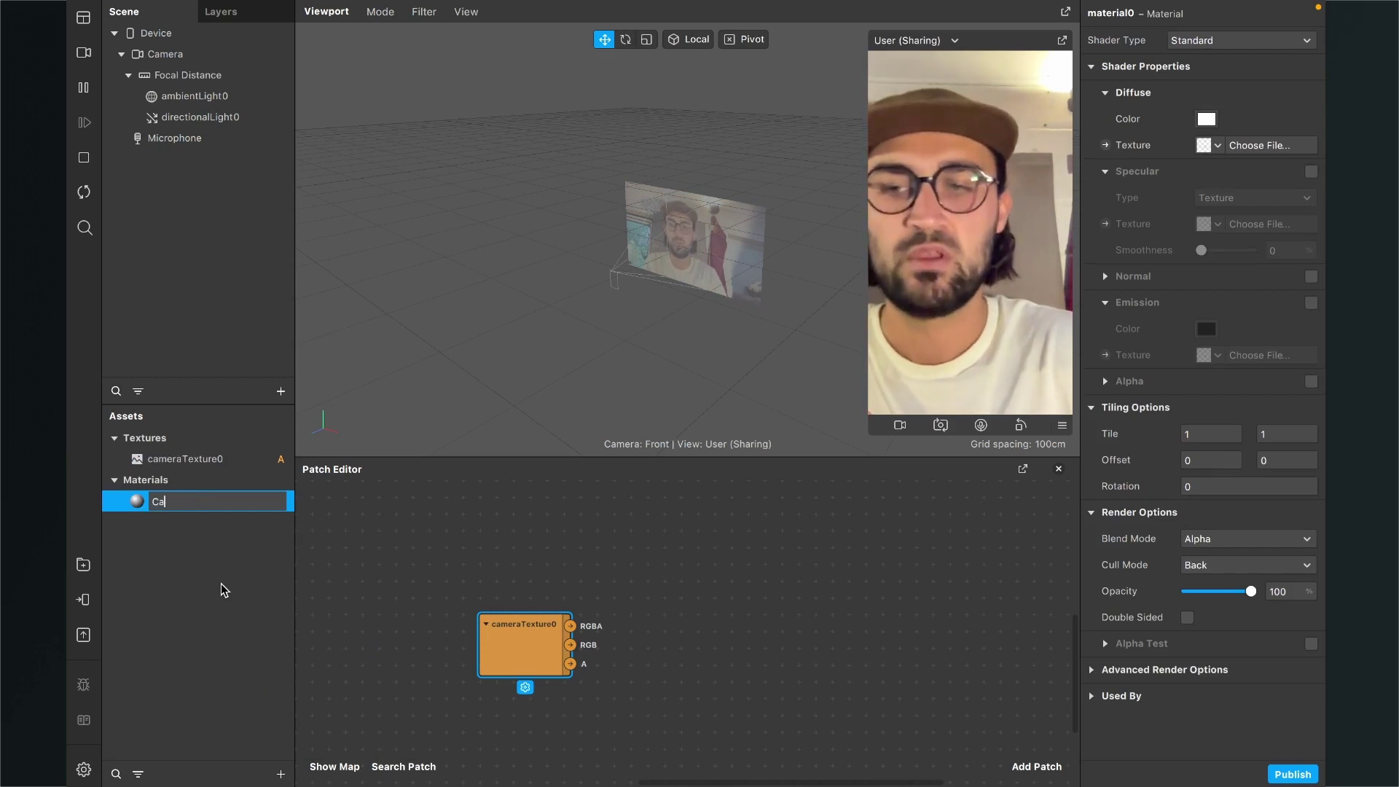
text(mera)
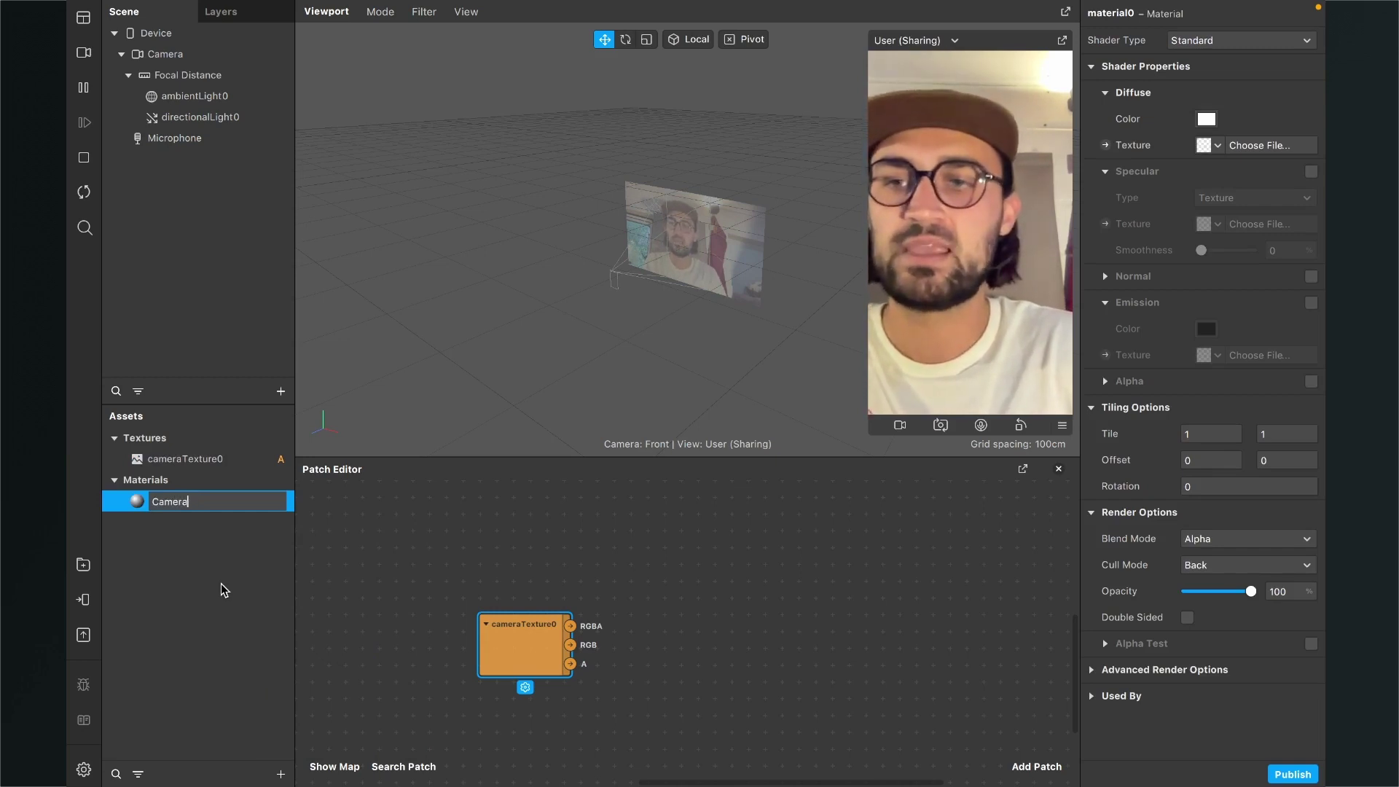
key(Return)
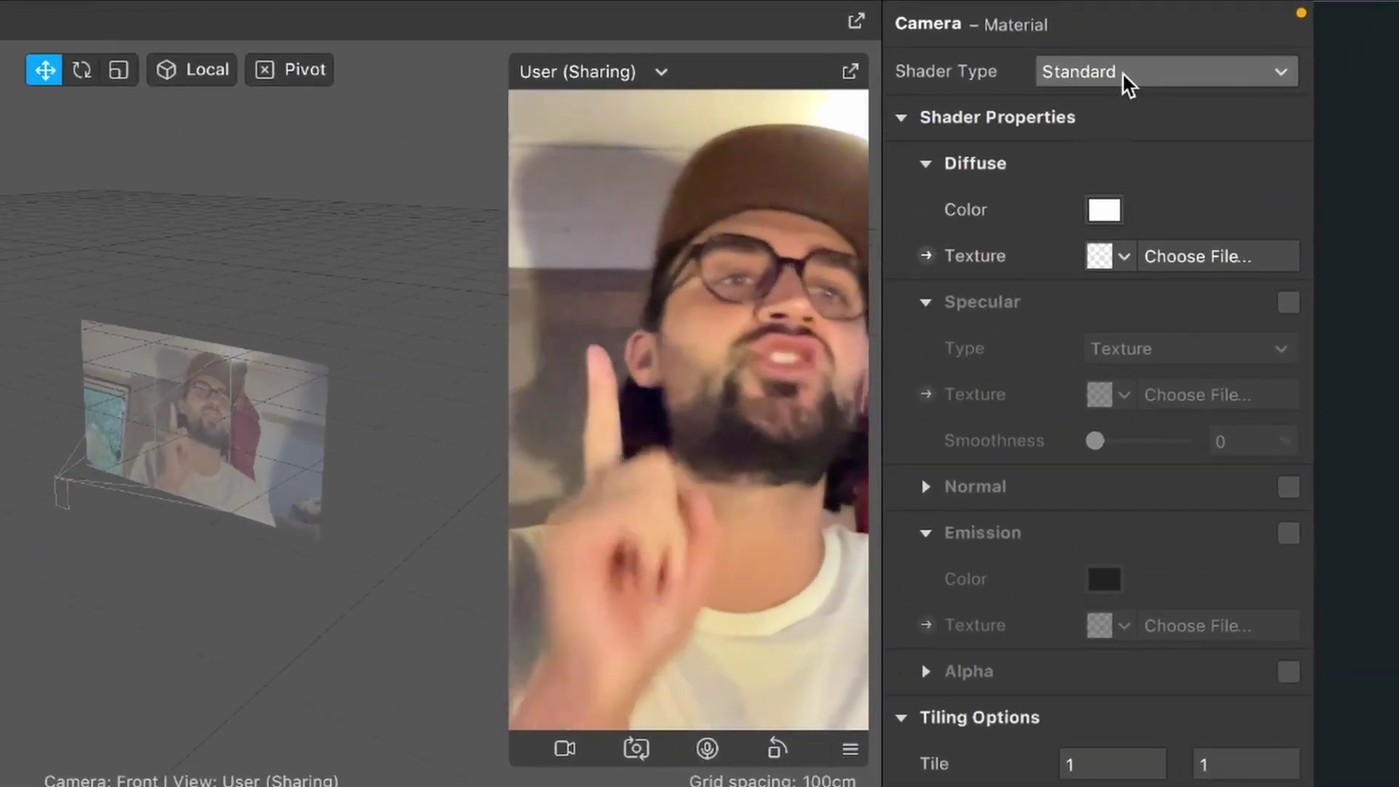
Set the Camera material to the Flat shader and give its Diffuse Texture a patch input.
click(1122, 73)
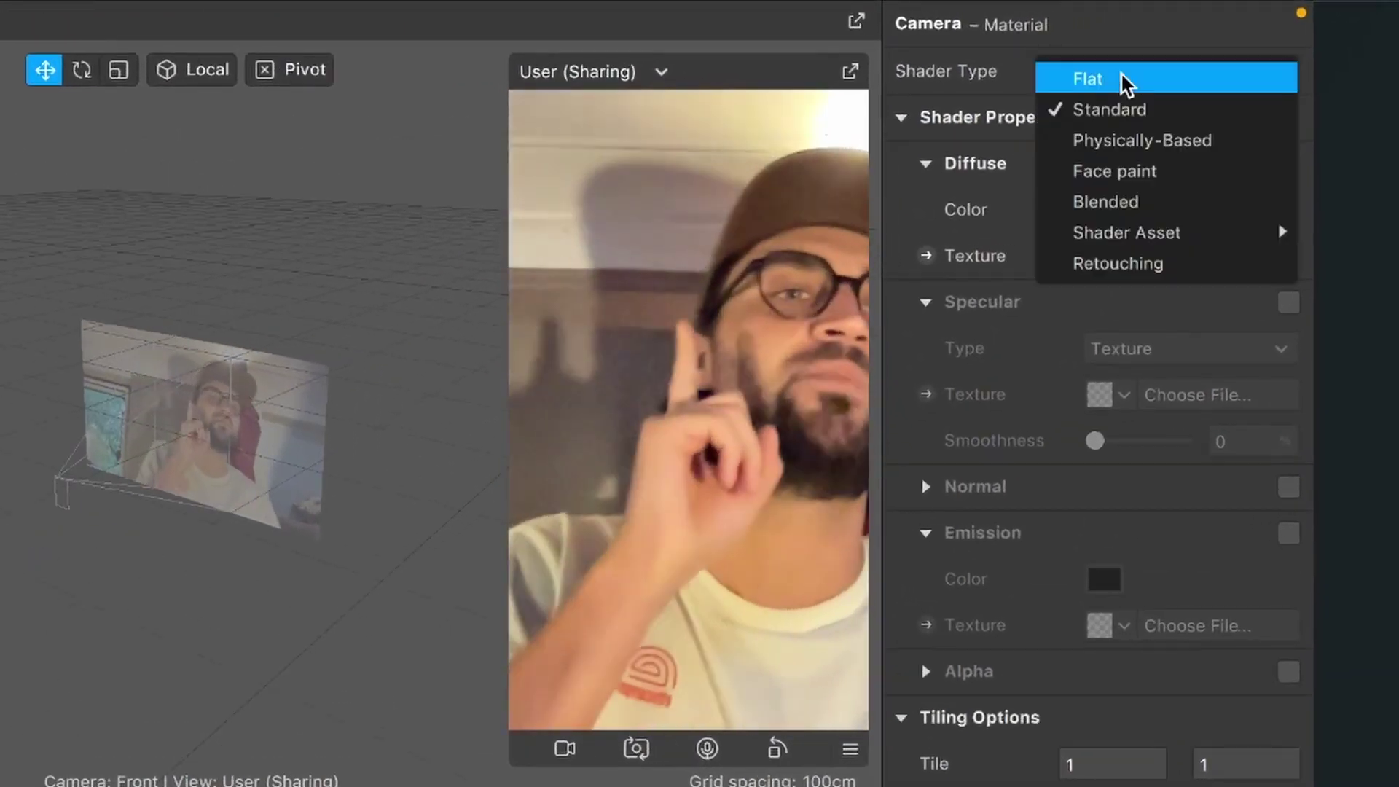
click(1126, 77)
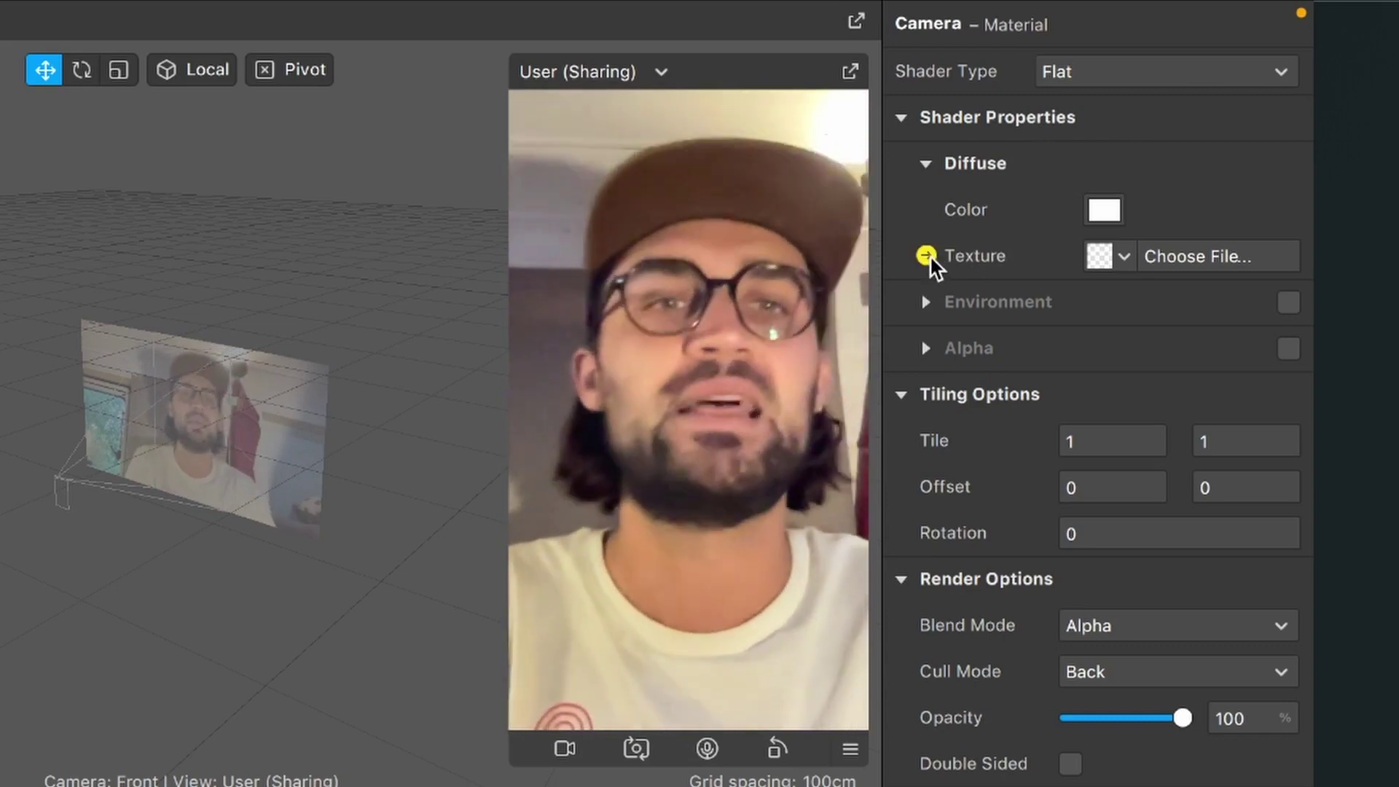
click(926, 255)
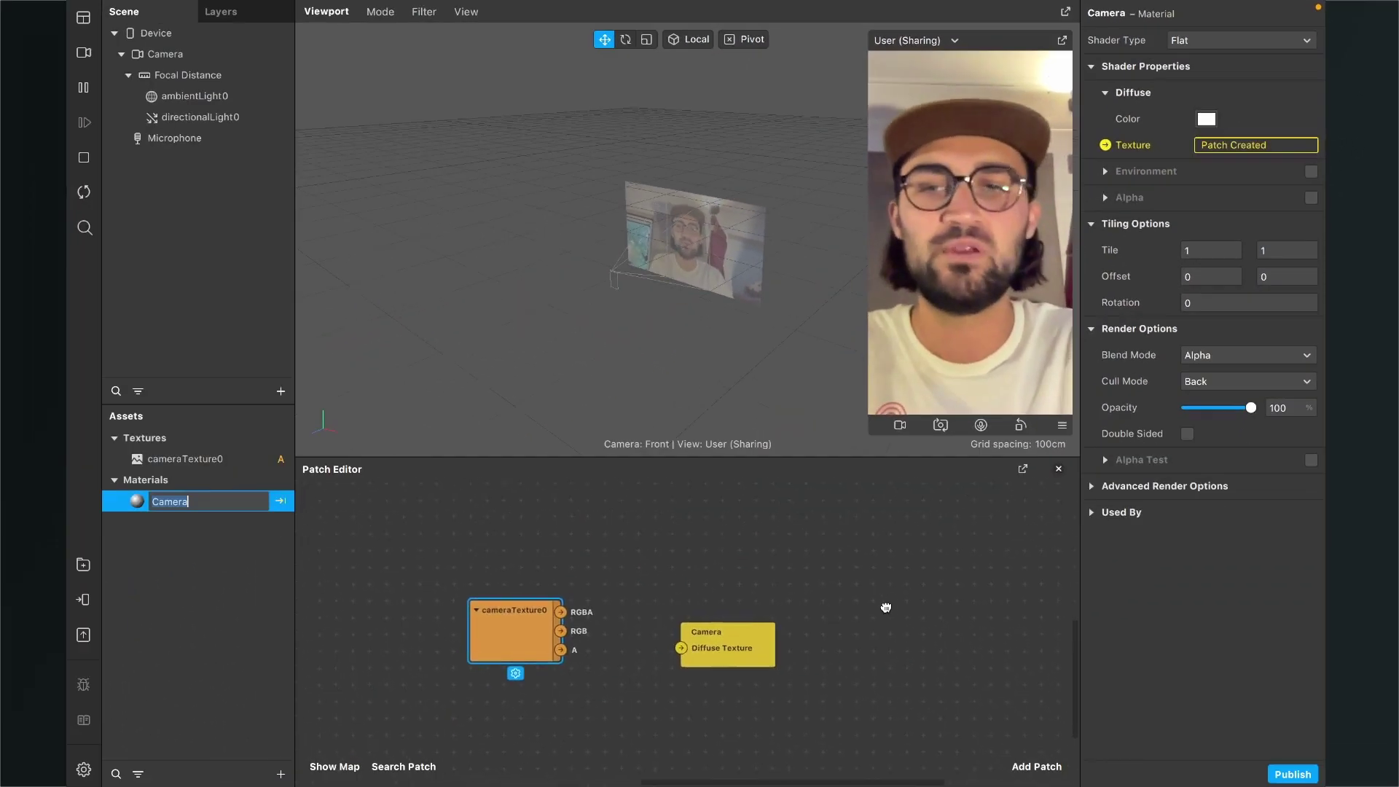
drag(740, 631, 977, 612)
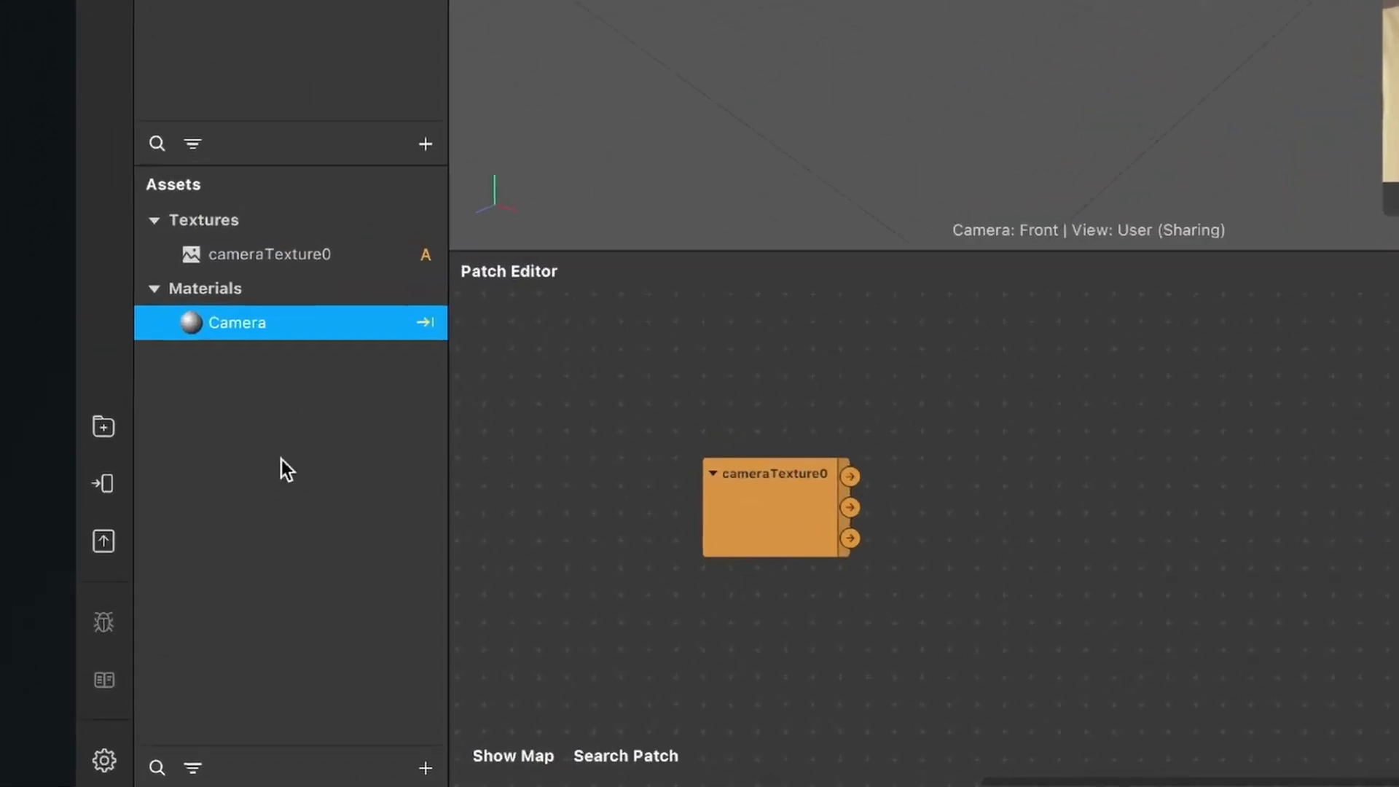
Search the AR Library for 'chromatic' and import the free Chromatic Aberration patch.
click(104, 412)
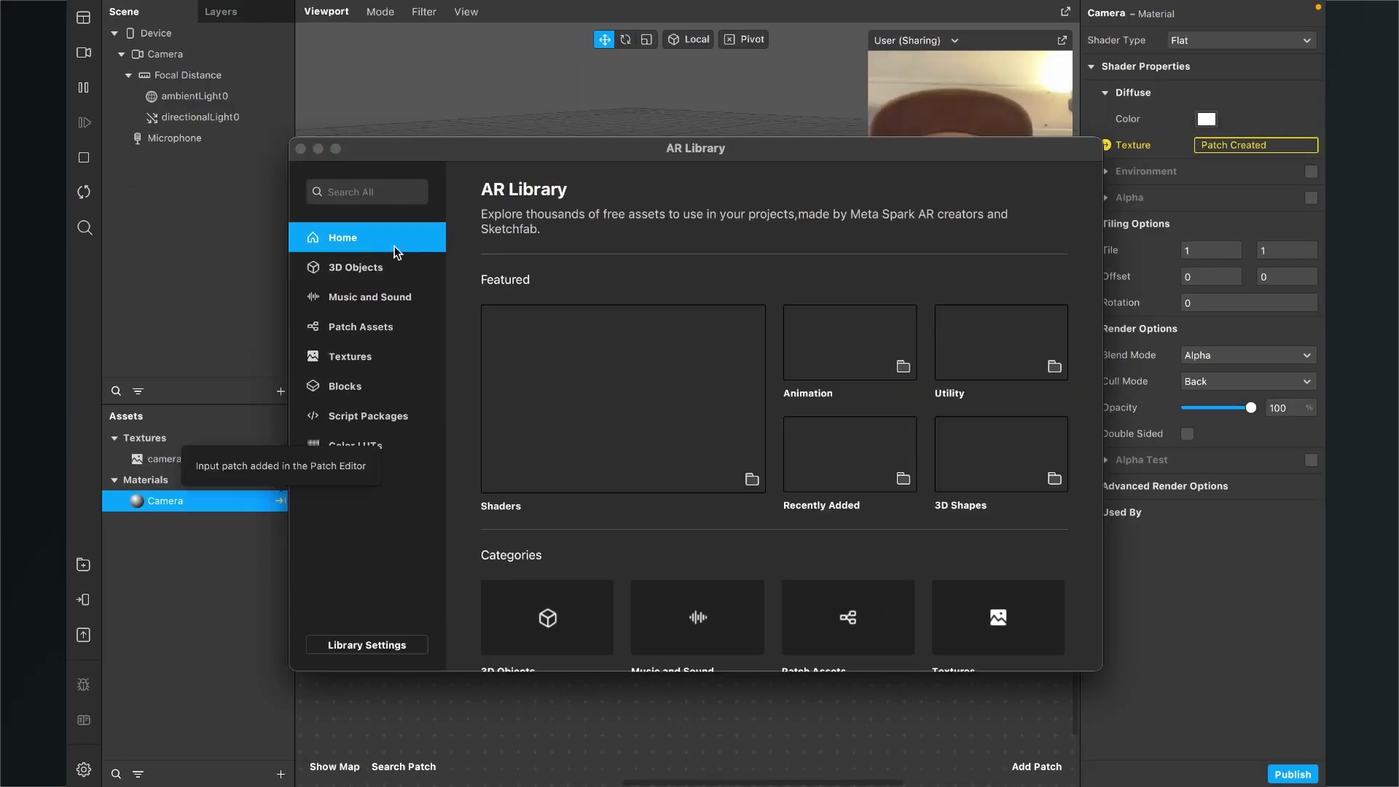
click(357, 194)
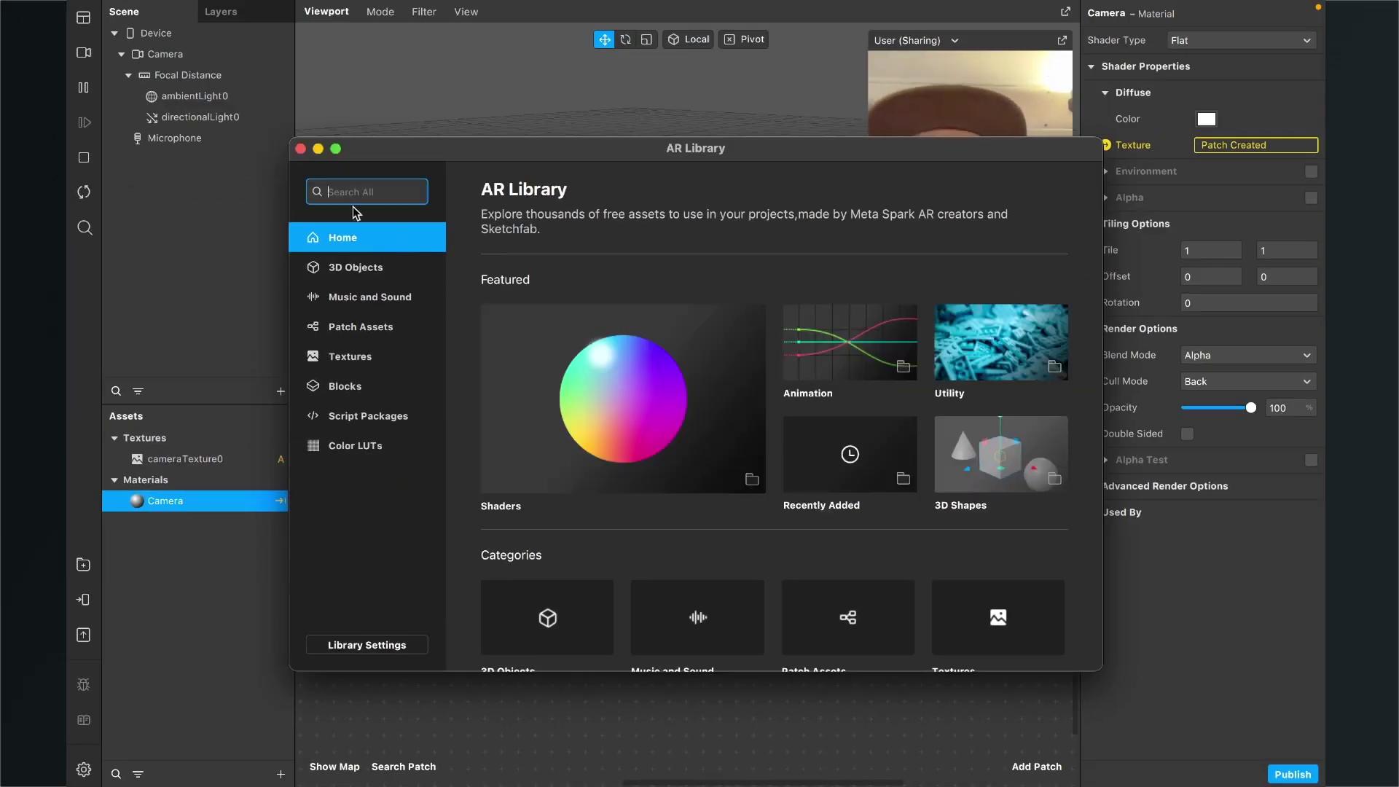
text(chromat)
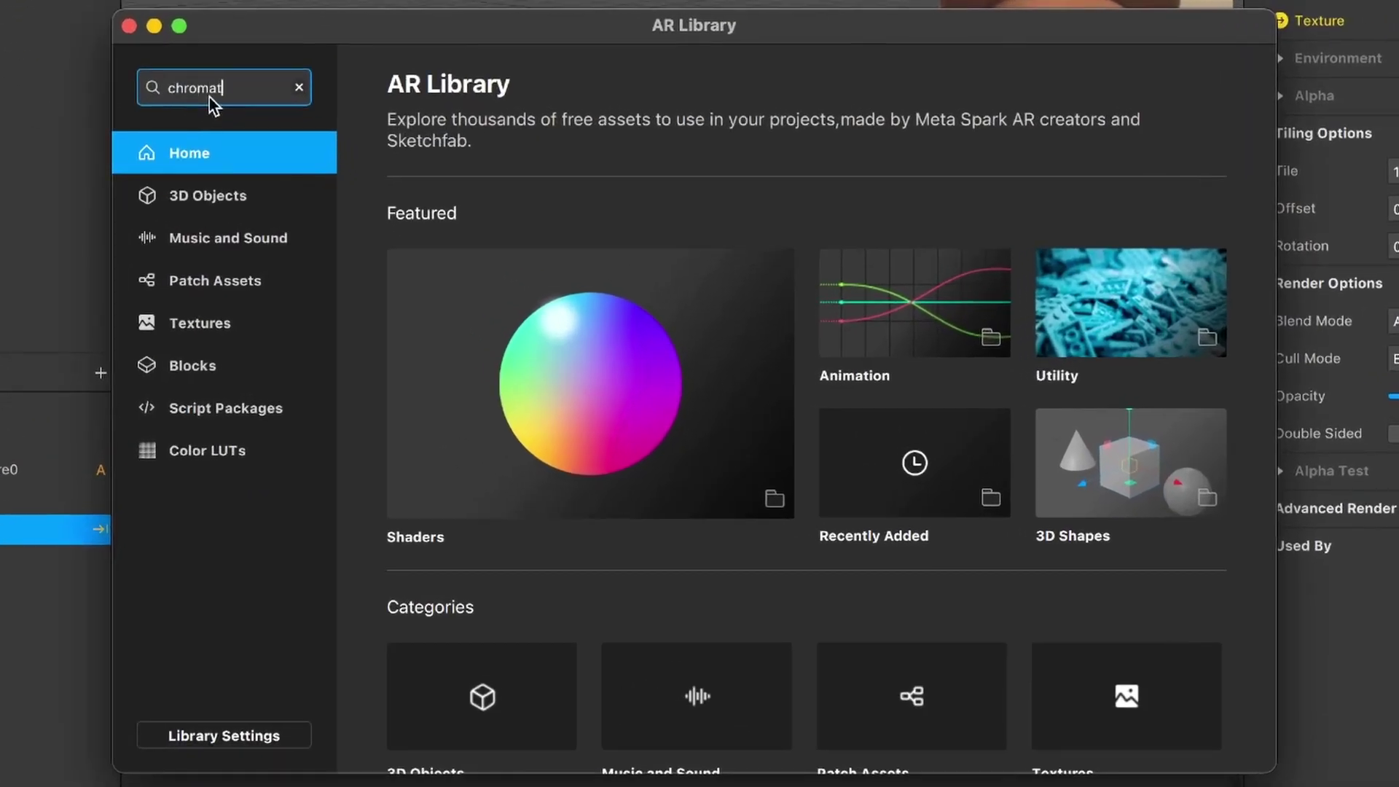
text(ic)
key(Return)
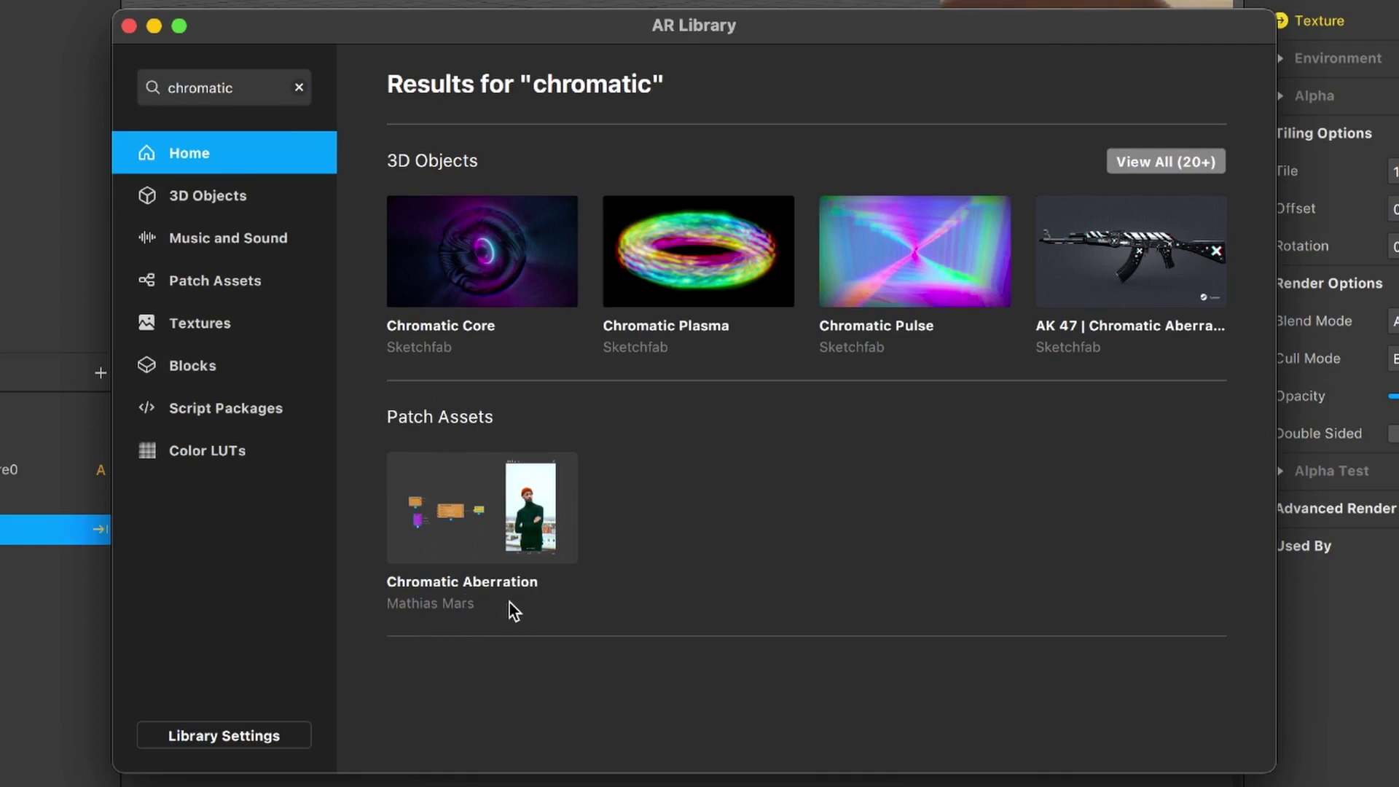
click(527, 526)
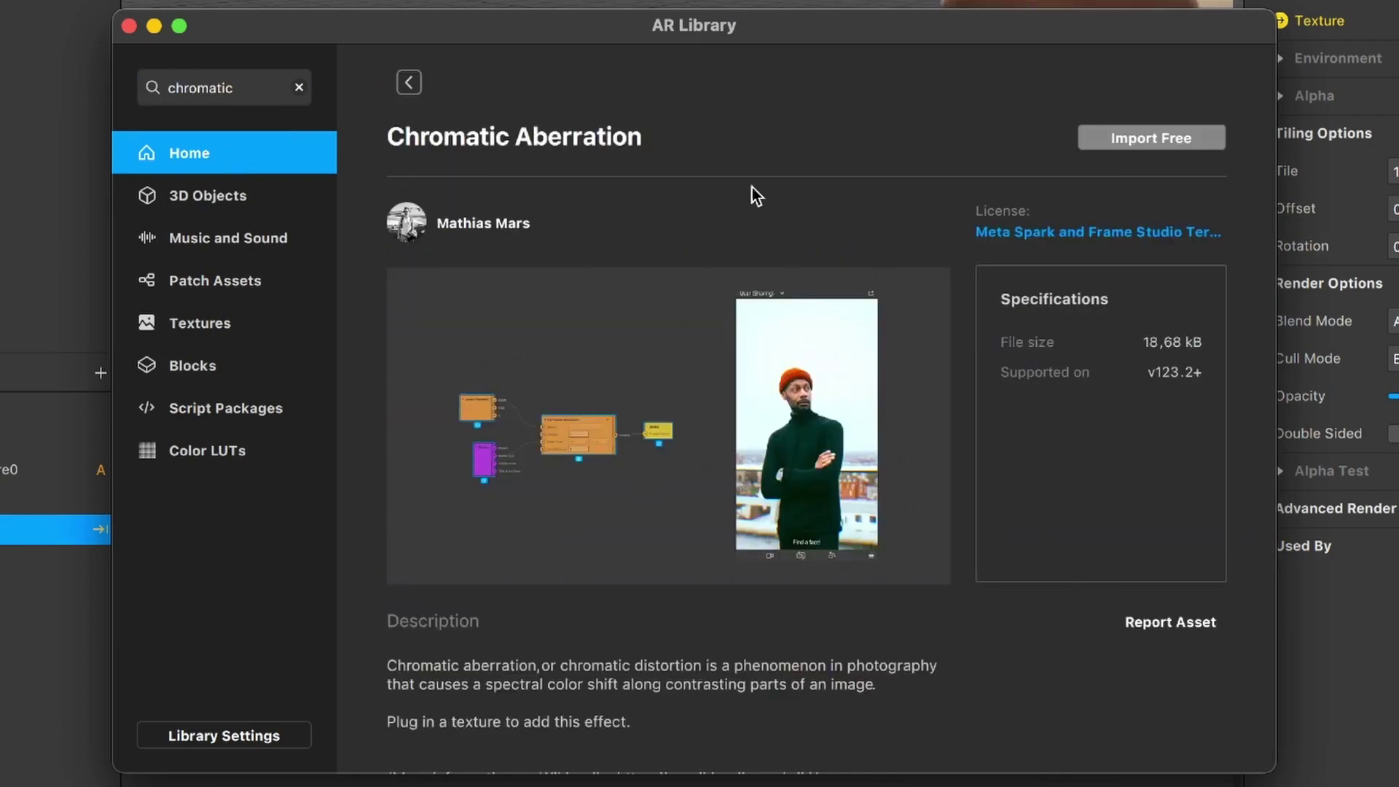
click(1103, 145)
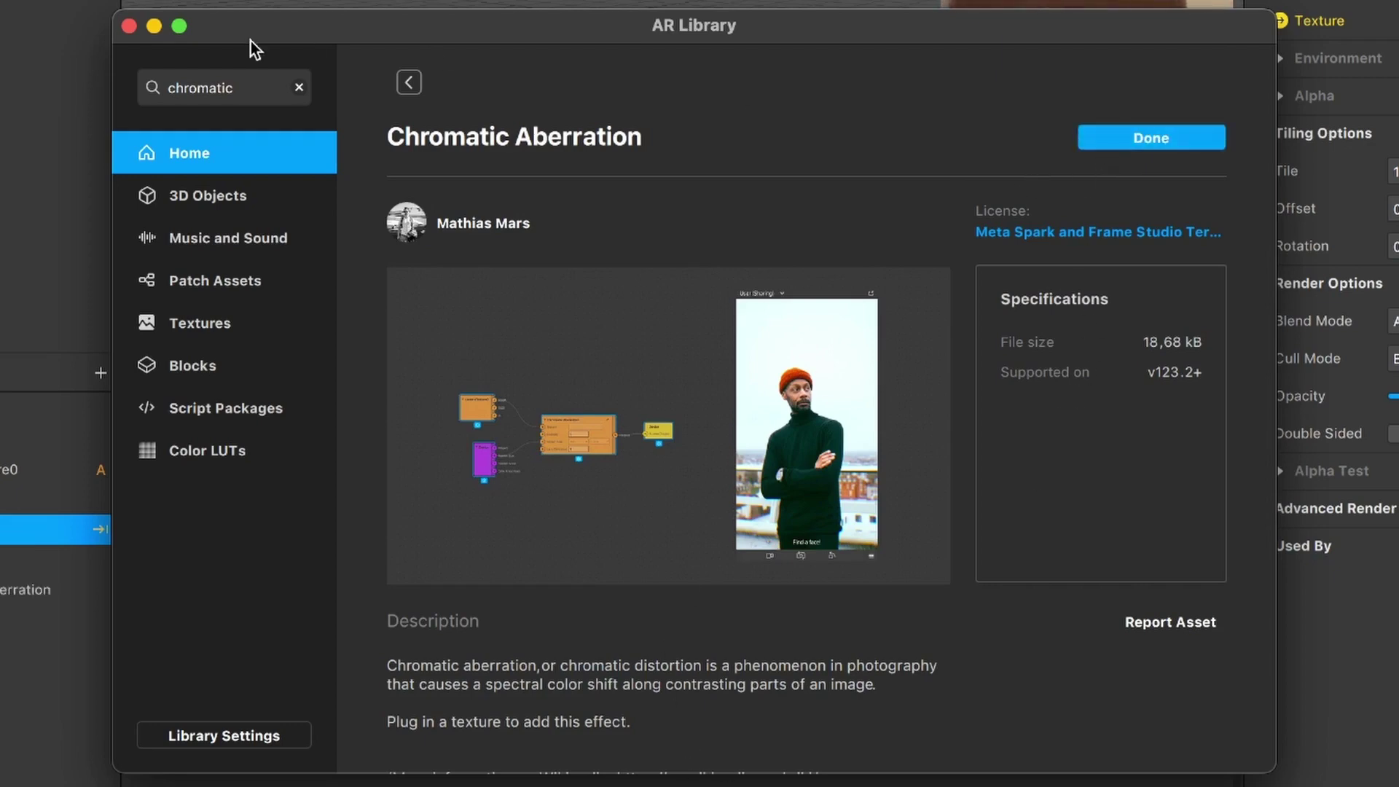
click(1121, 137)
click(128, 27)
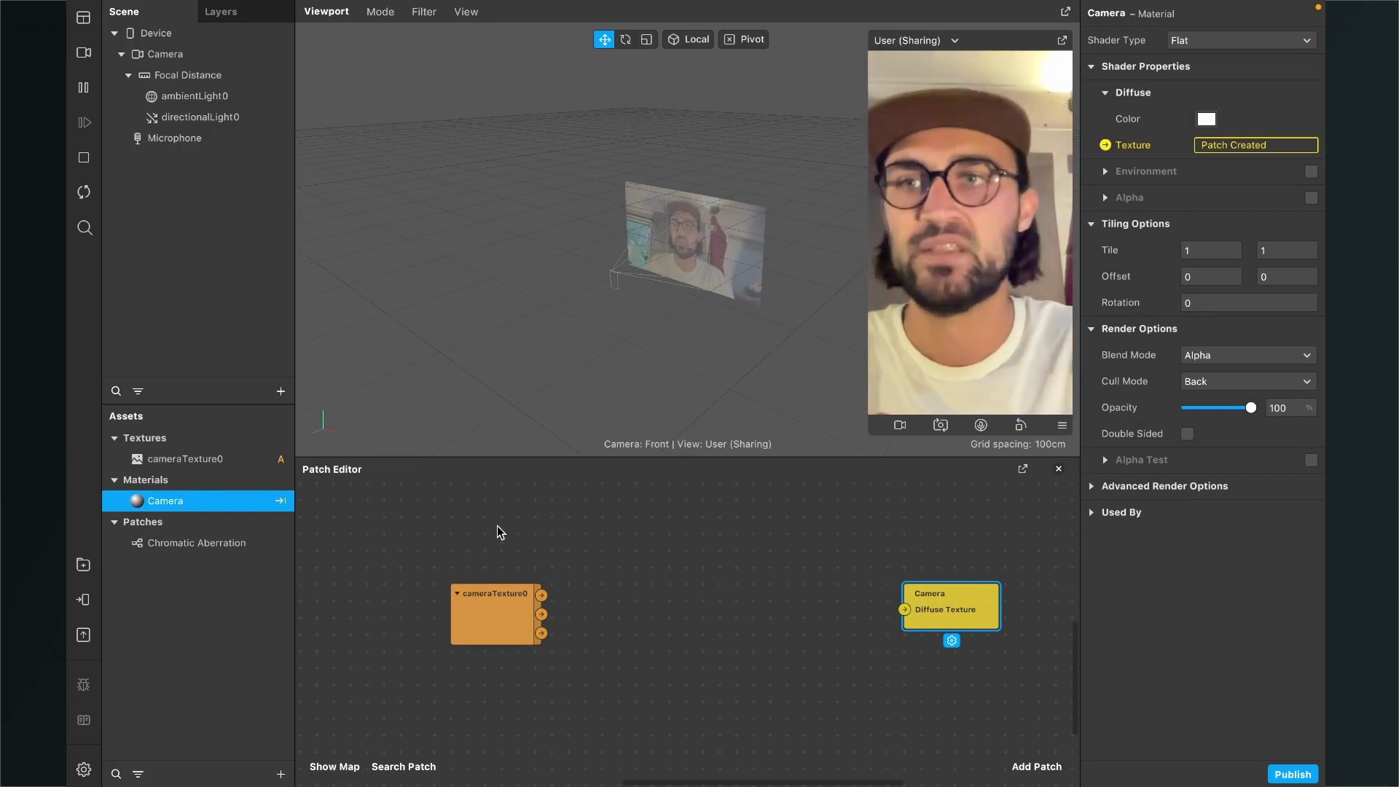
Add a Rectangle to the scene and rename it 'Camera'.
click(281, 392)
text(rec)
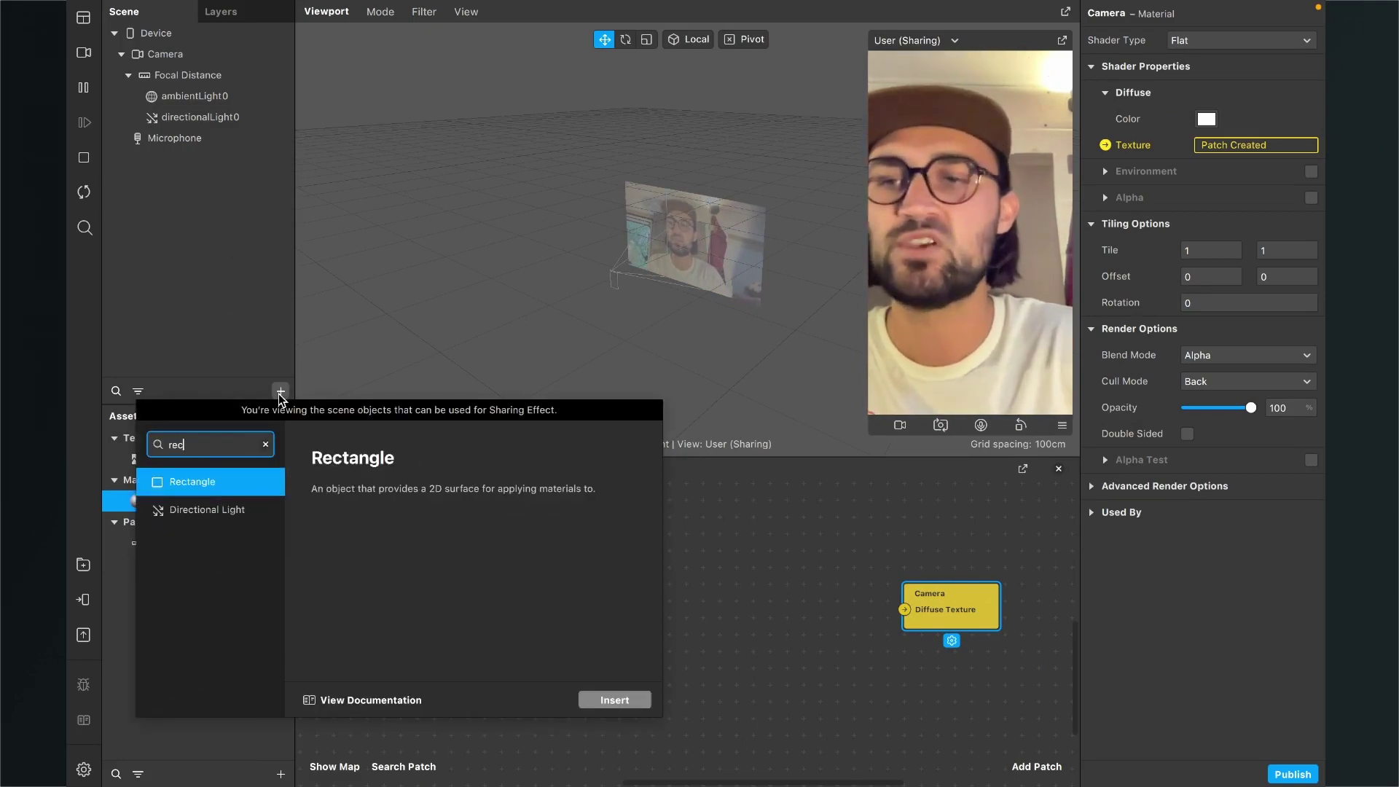
key(Escape)
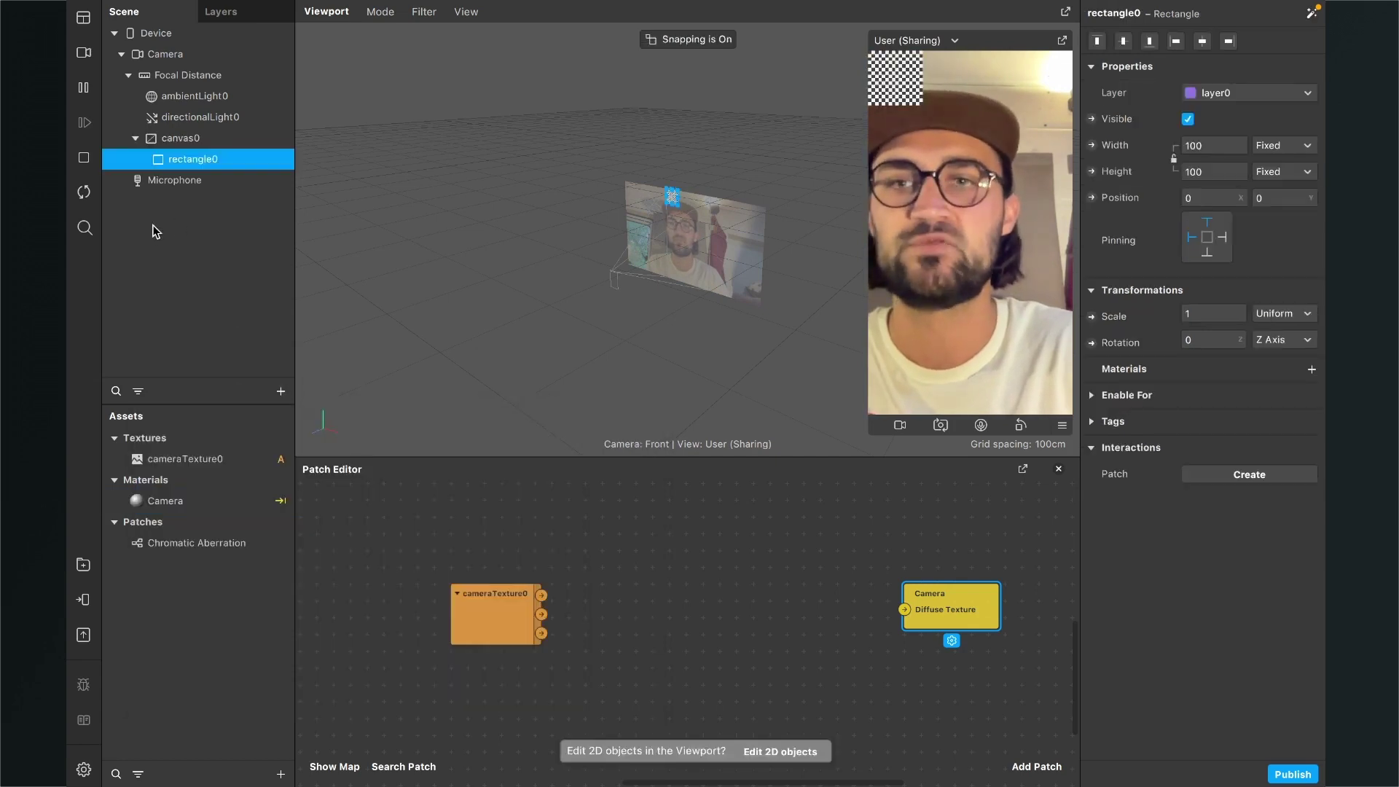
double_click(189, 160)
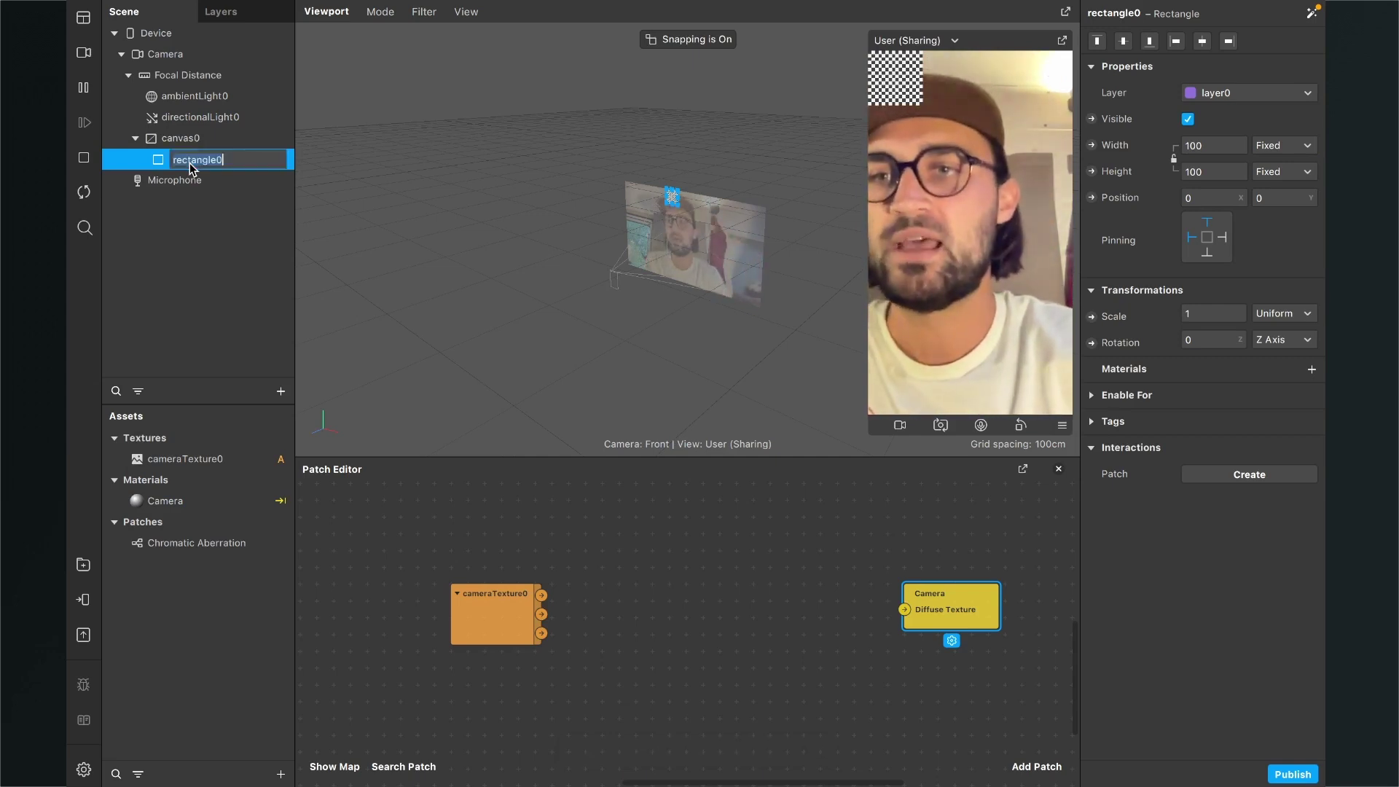
text(Camera)
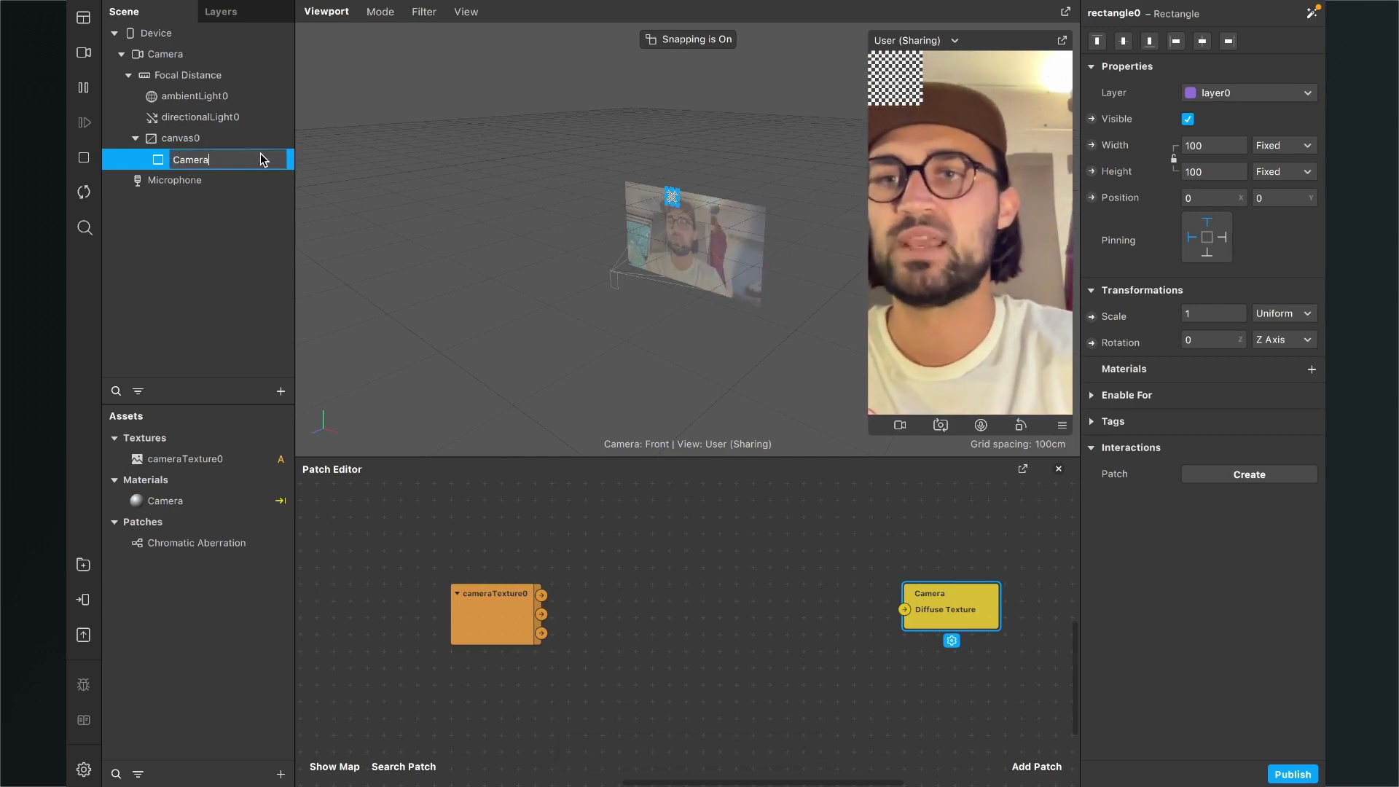
key(Return)
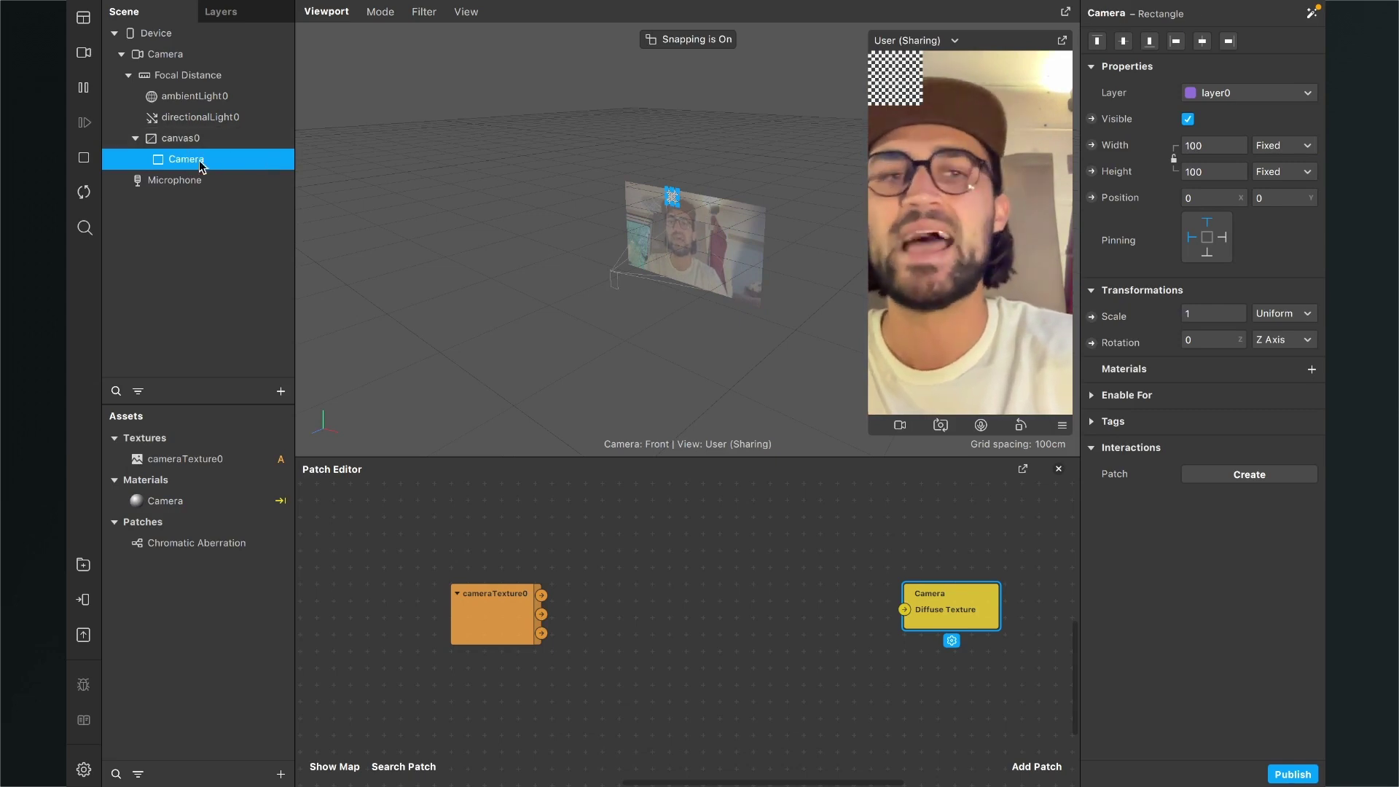
Size the rectangle to Fill Width and Fill Height and apply the Camera material.
click(1201, 148)
click(1212, 172)
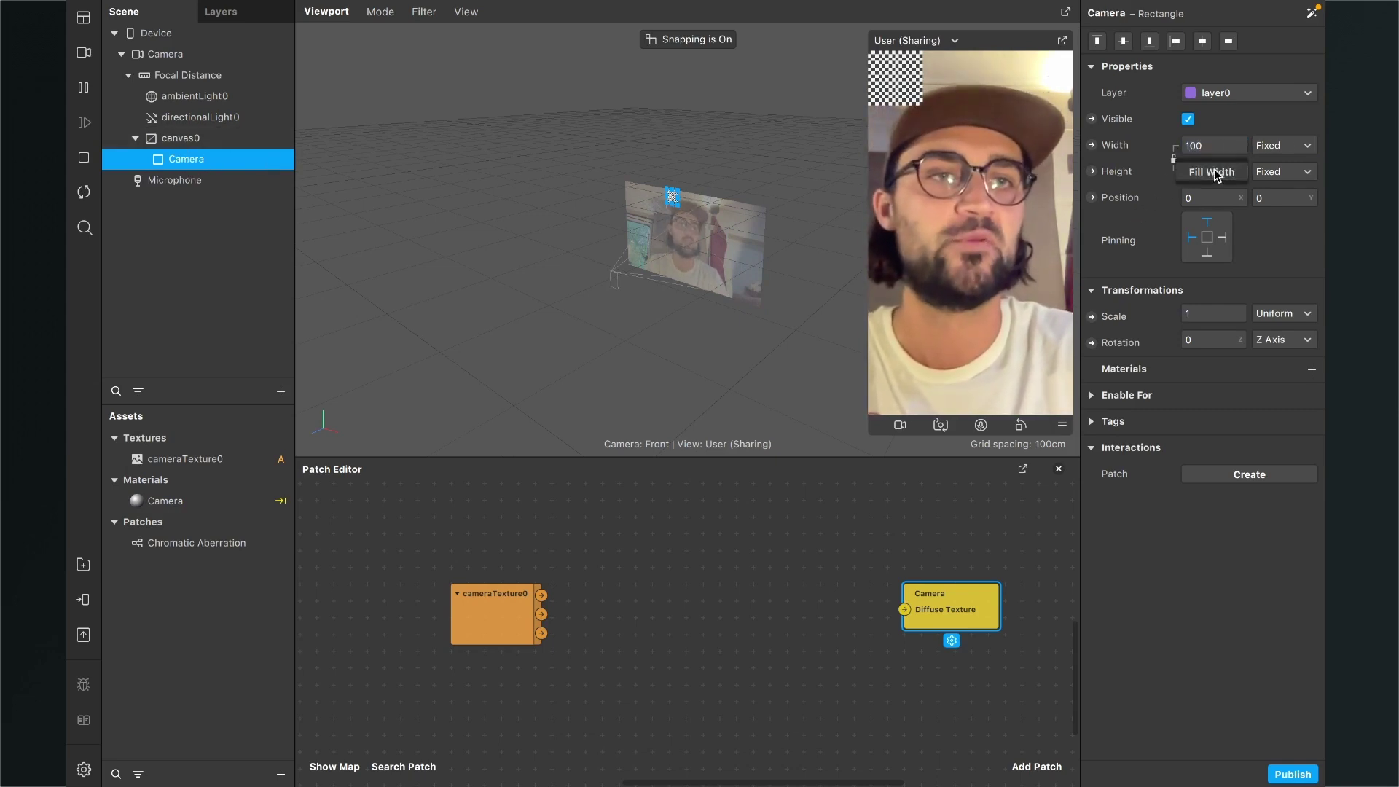
click(1211, 172)
click(1209, 198)
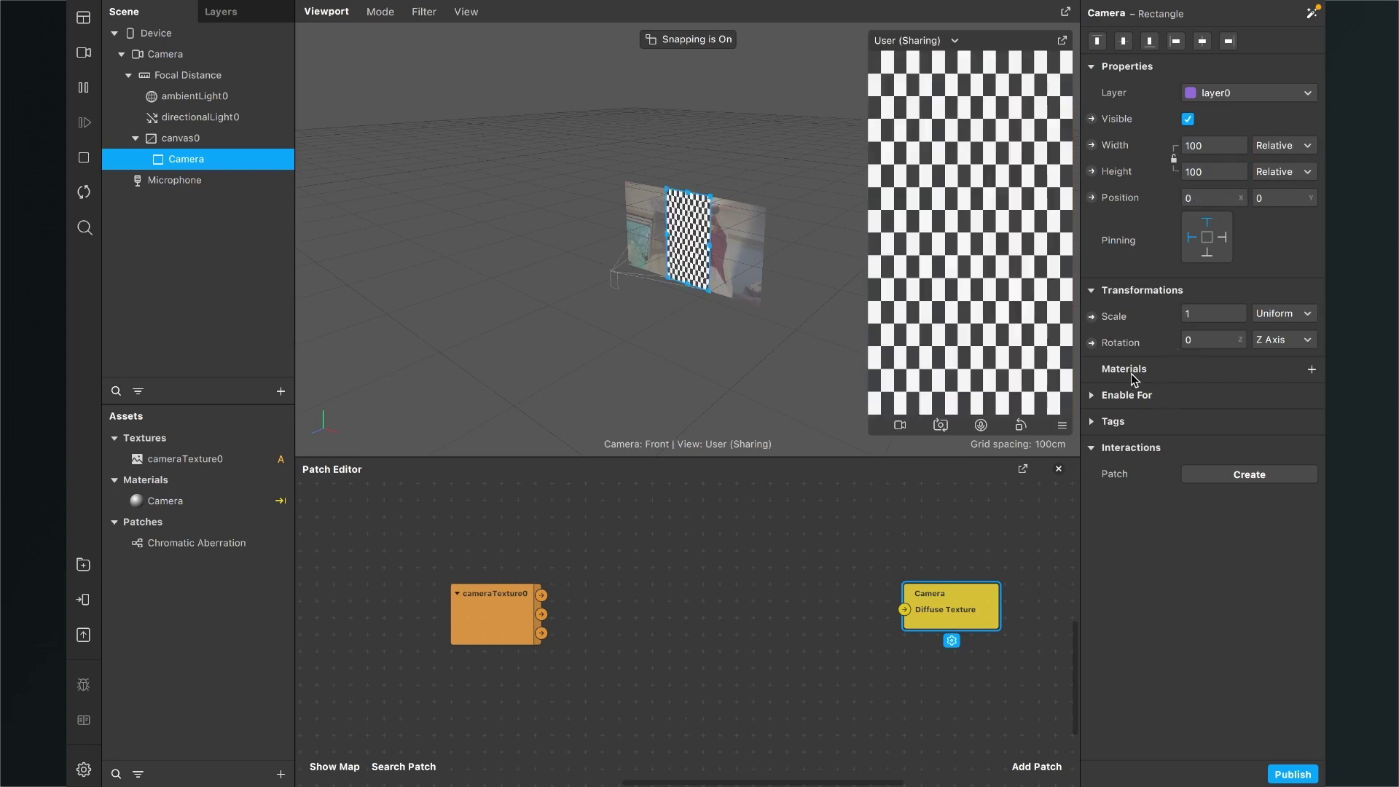
click(1310, 370)
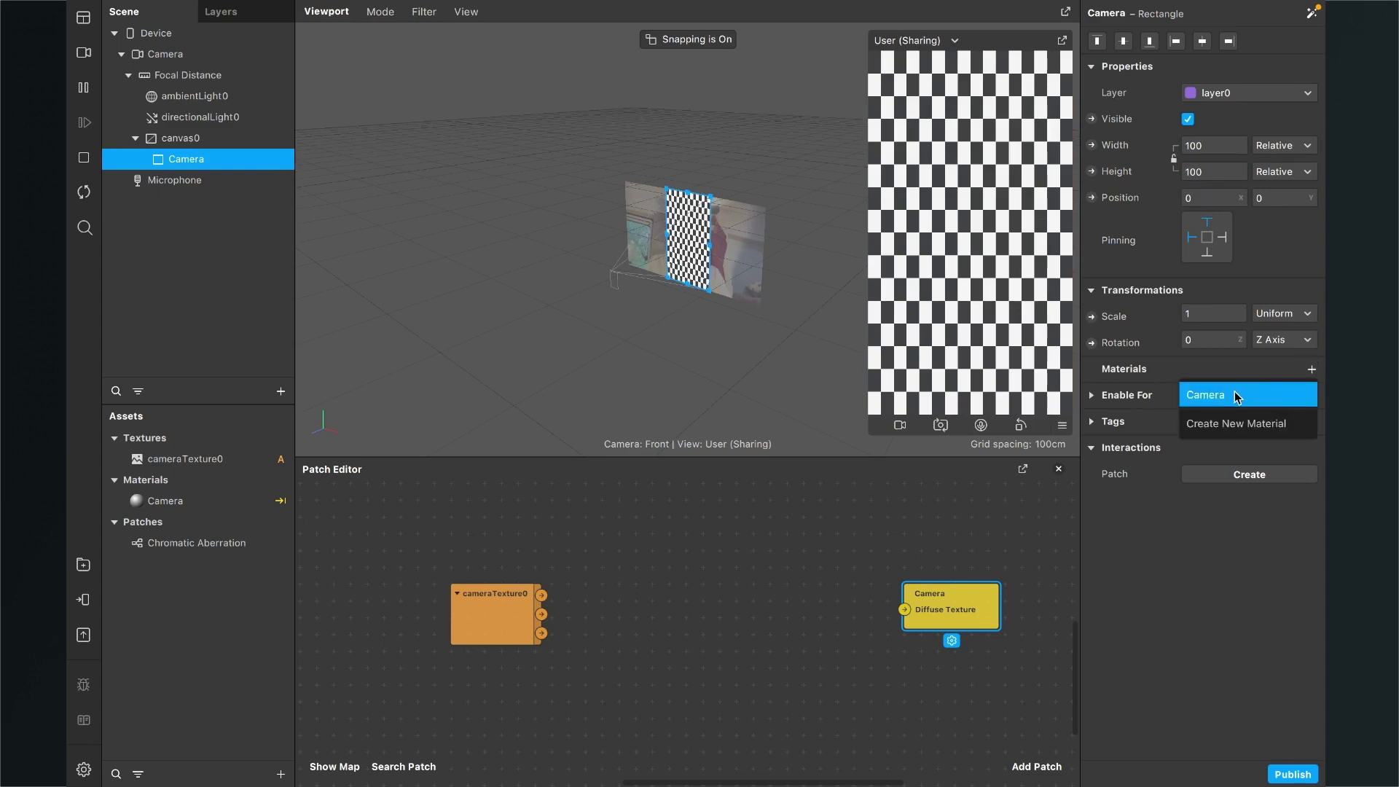
click(1236, 395)
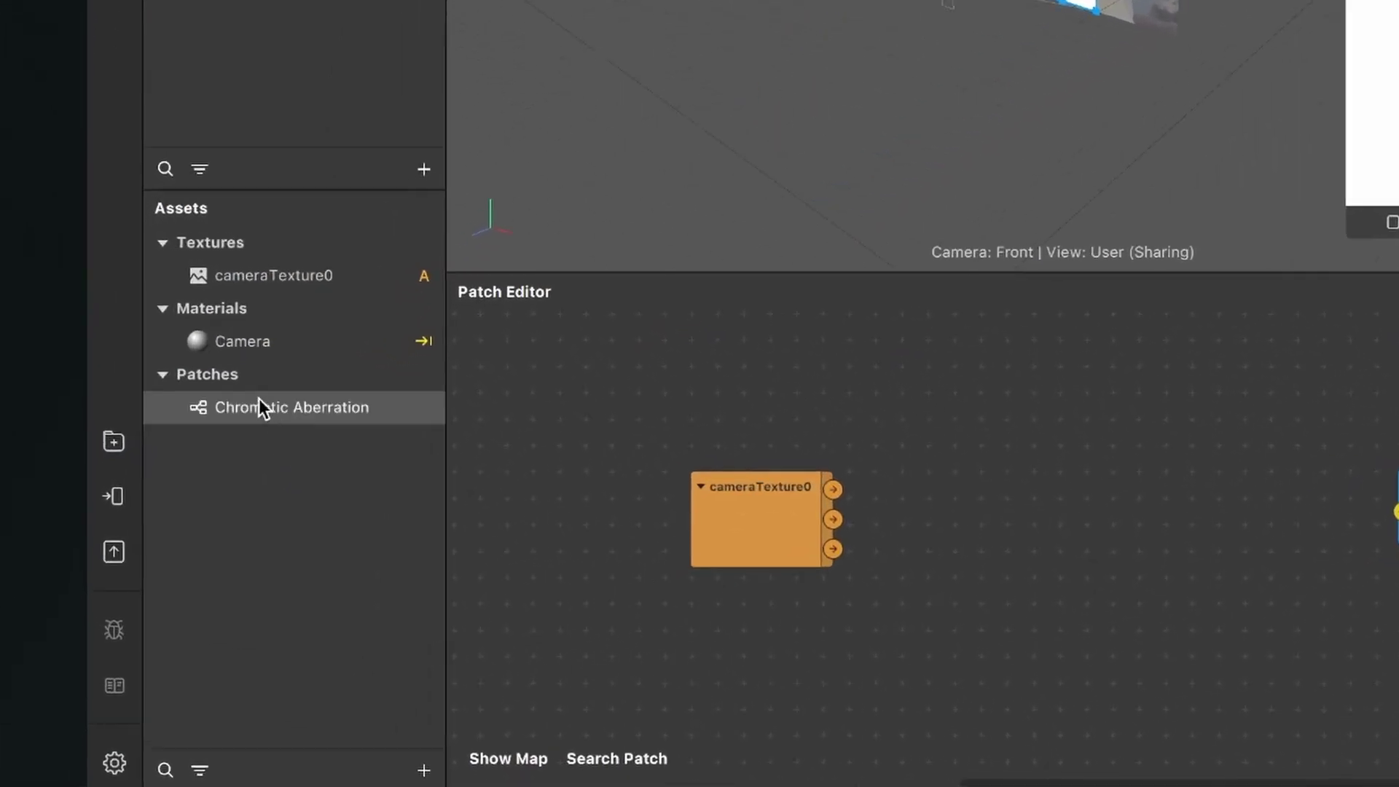
Place the Chromatic Aberration node beside cameraTexture0 and wire RGBA into its Texture input.
drag(176, 539, 393, 559)
drag(603, 433, 1017, 523)
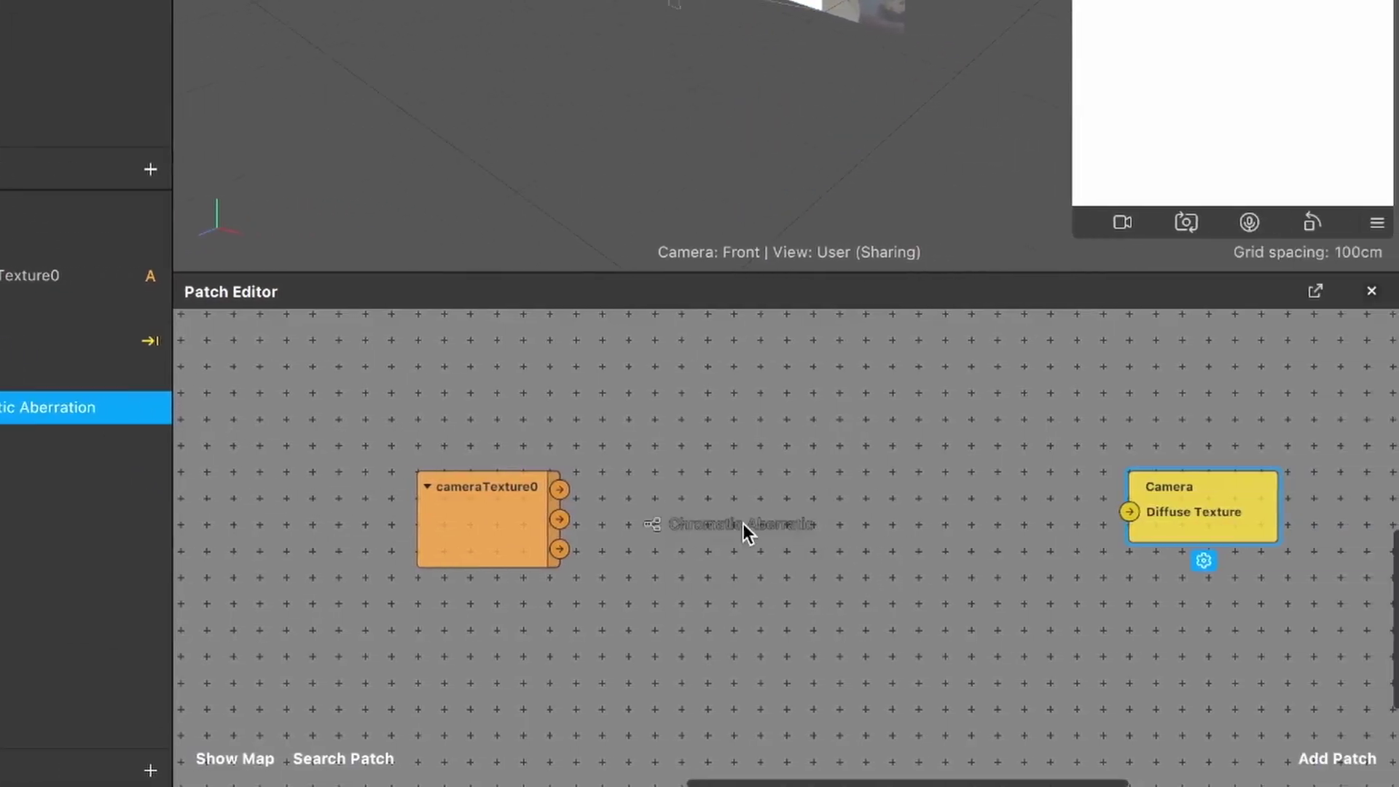
drag(743, 532, 813, 553)
scroll(847, 554, down, 3)
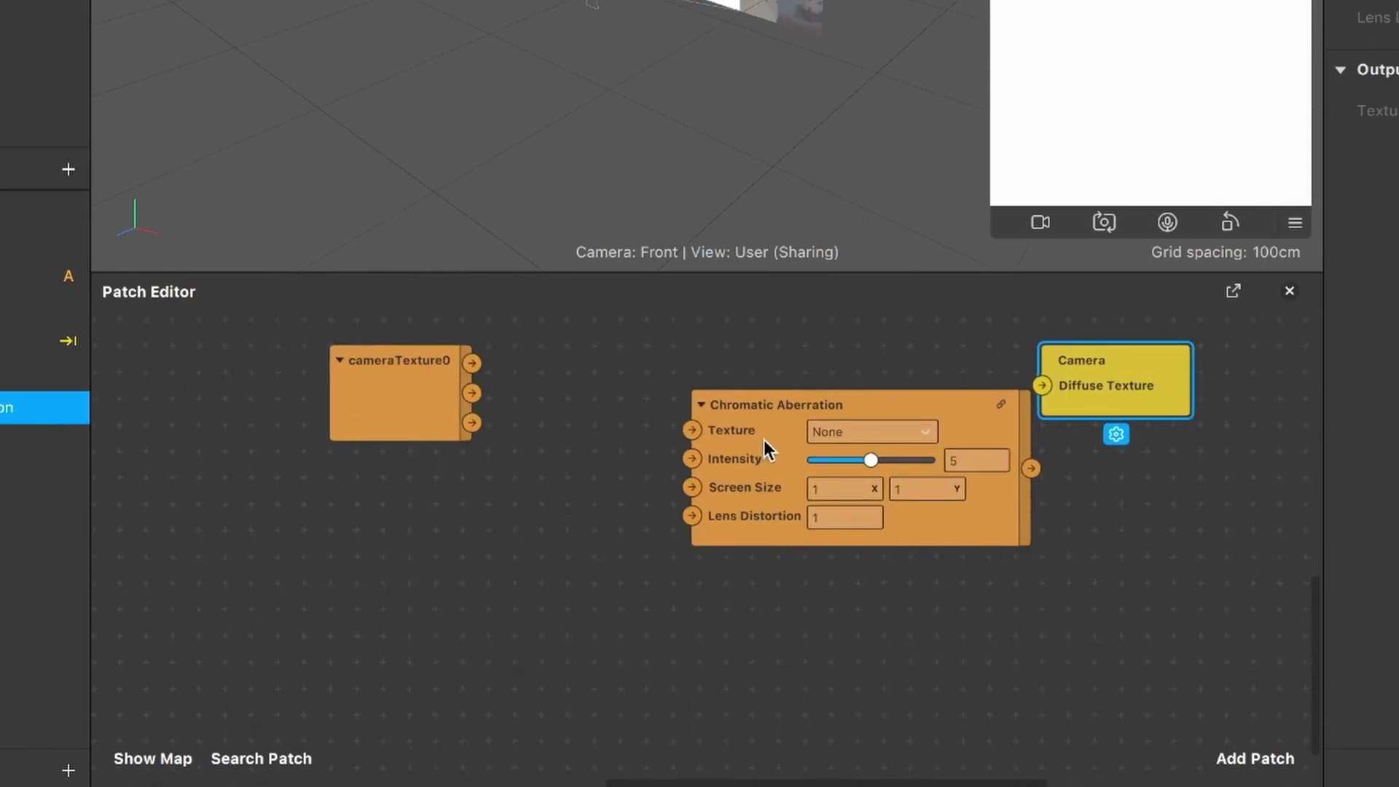
drag(763, 439, 627, 426)
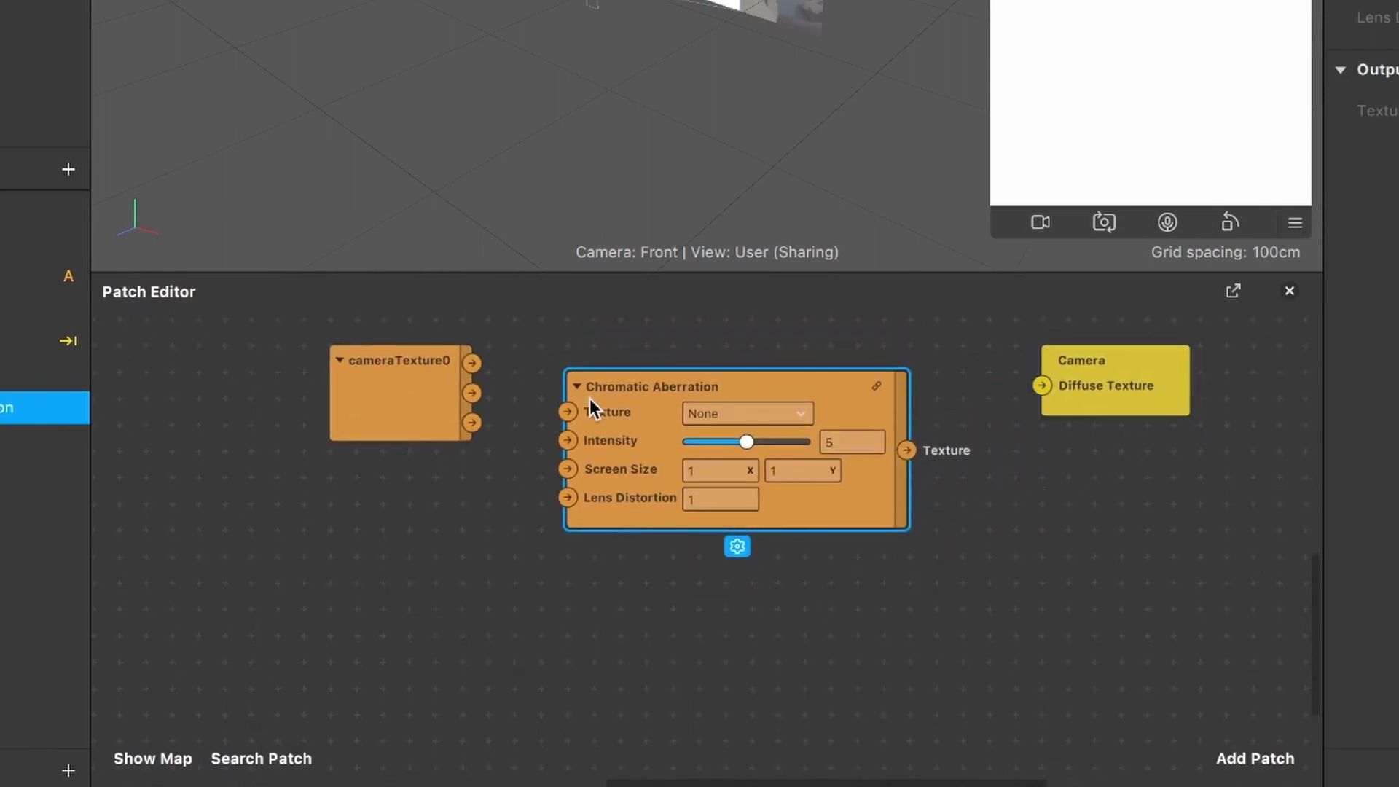
drag(446, 393, 343, 396)
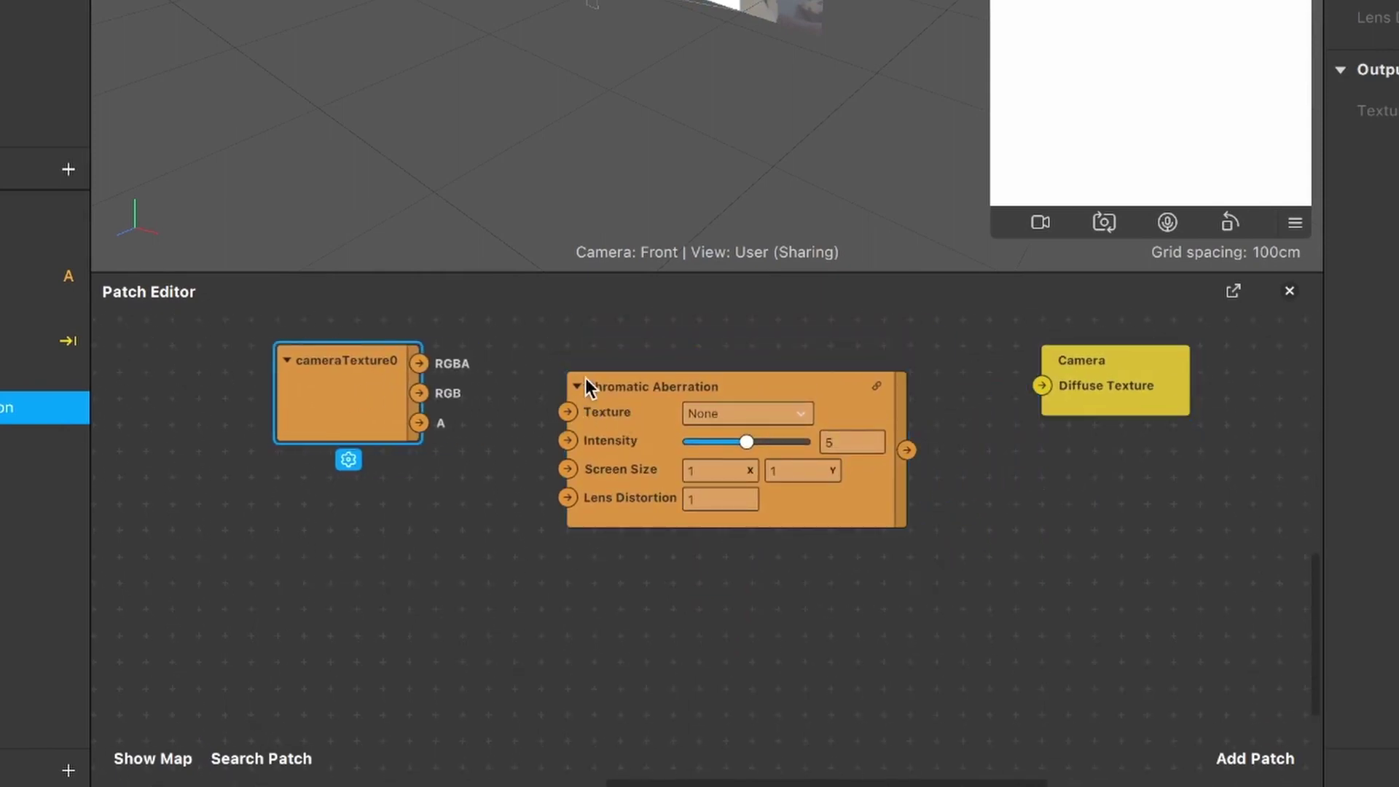
click(650, 421)
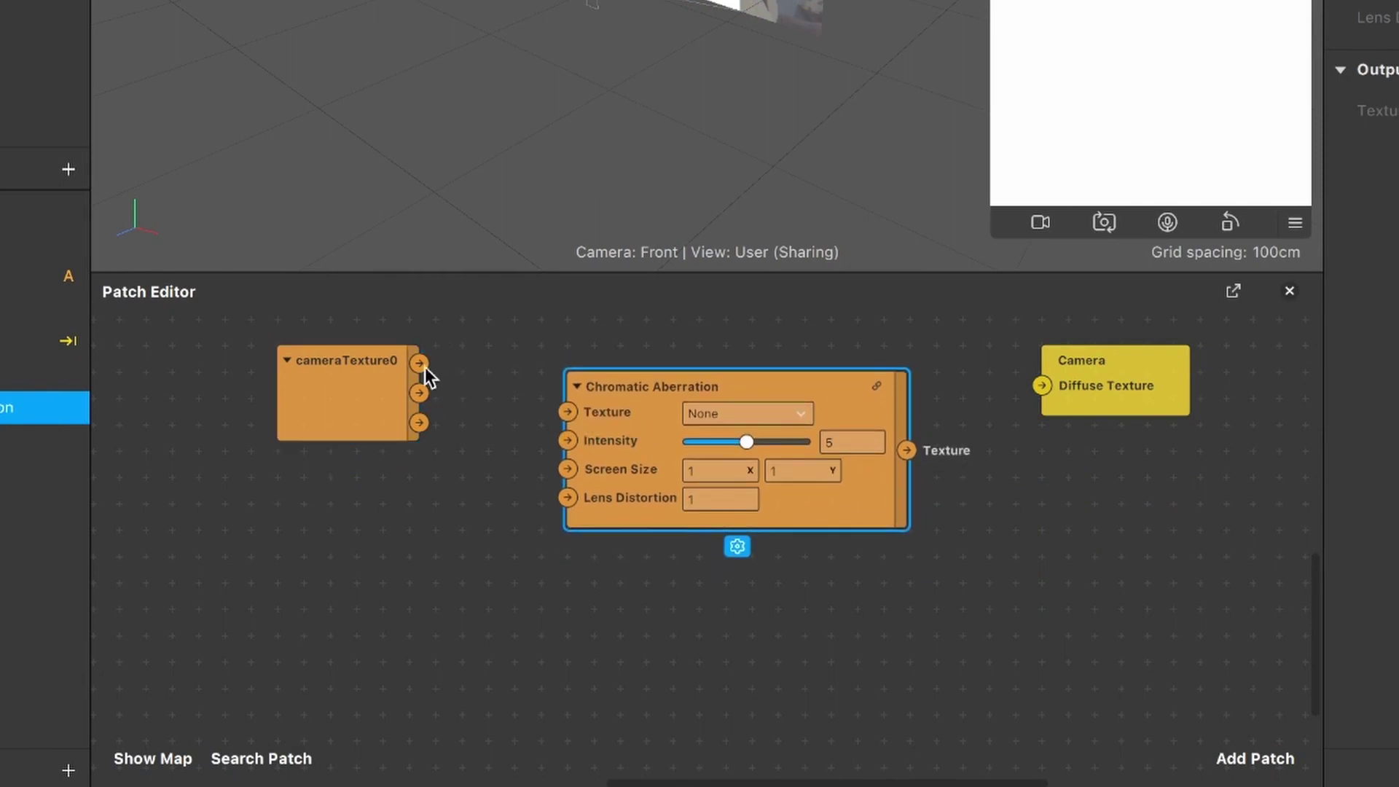
click(383, 394)
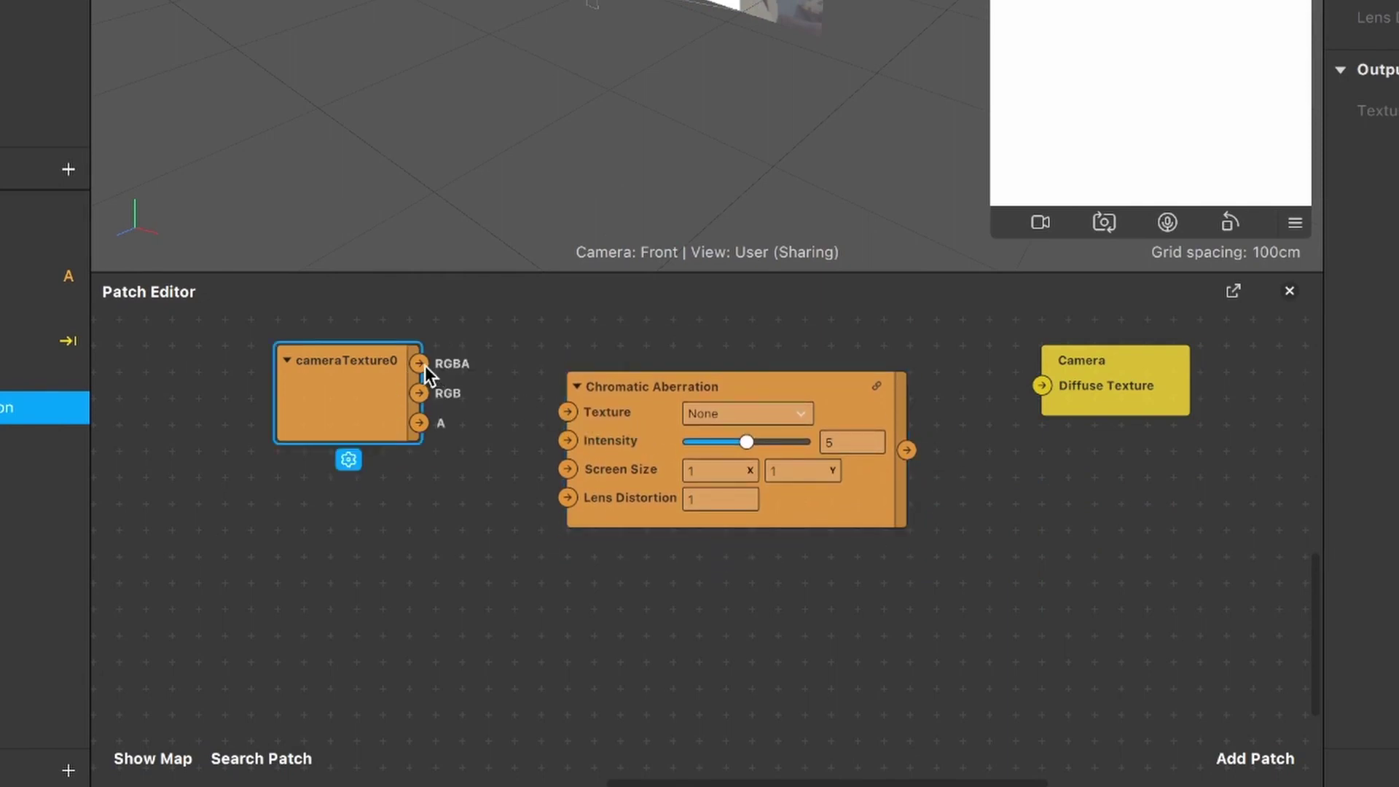
drag(421, 361, 566, 412)
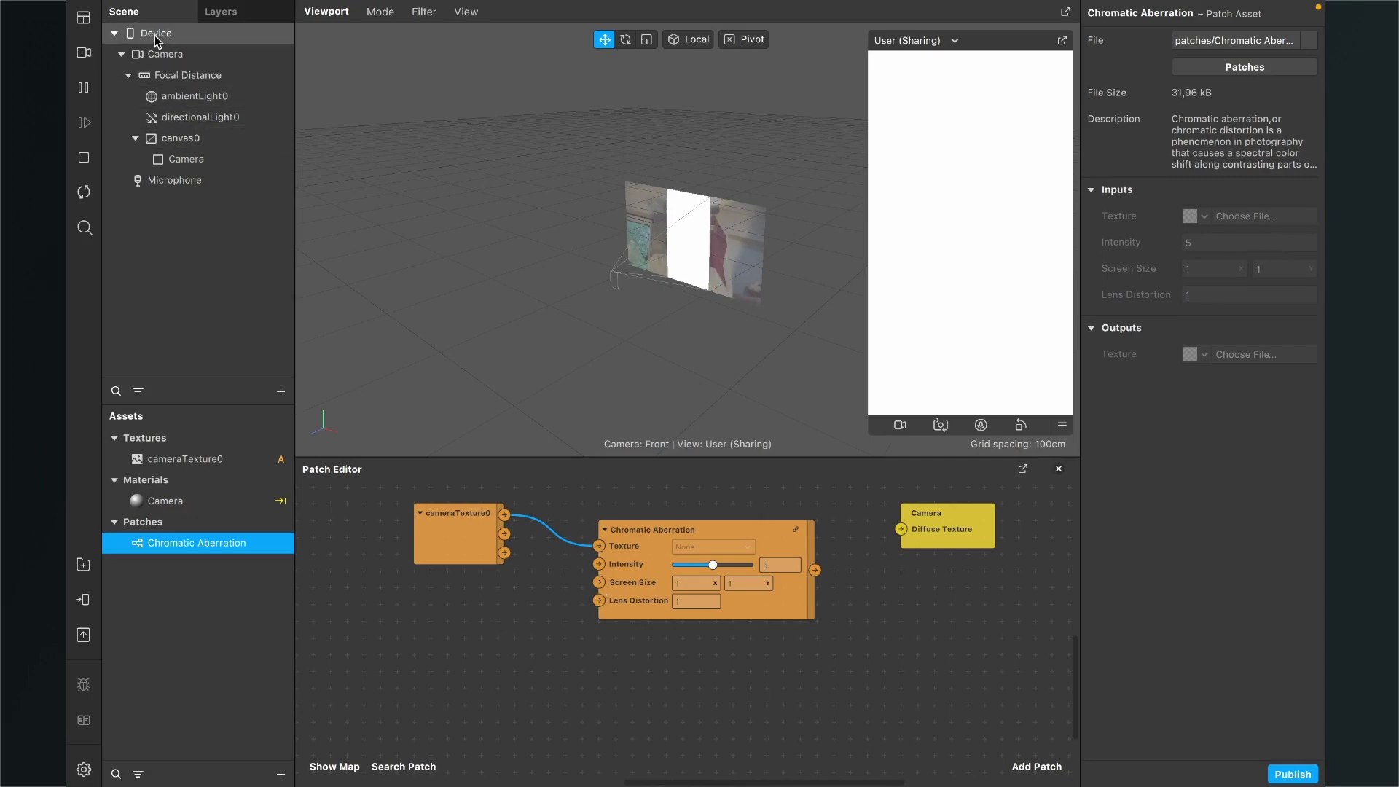
Add the Device object and a Divide patch to the graph, side by side.
drag(155, 41, 470, 673)
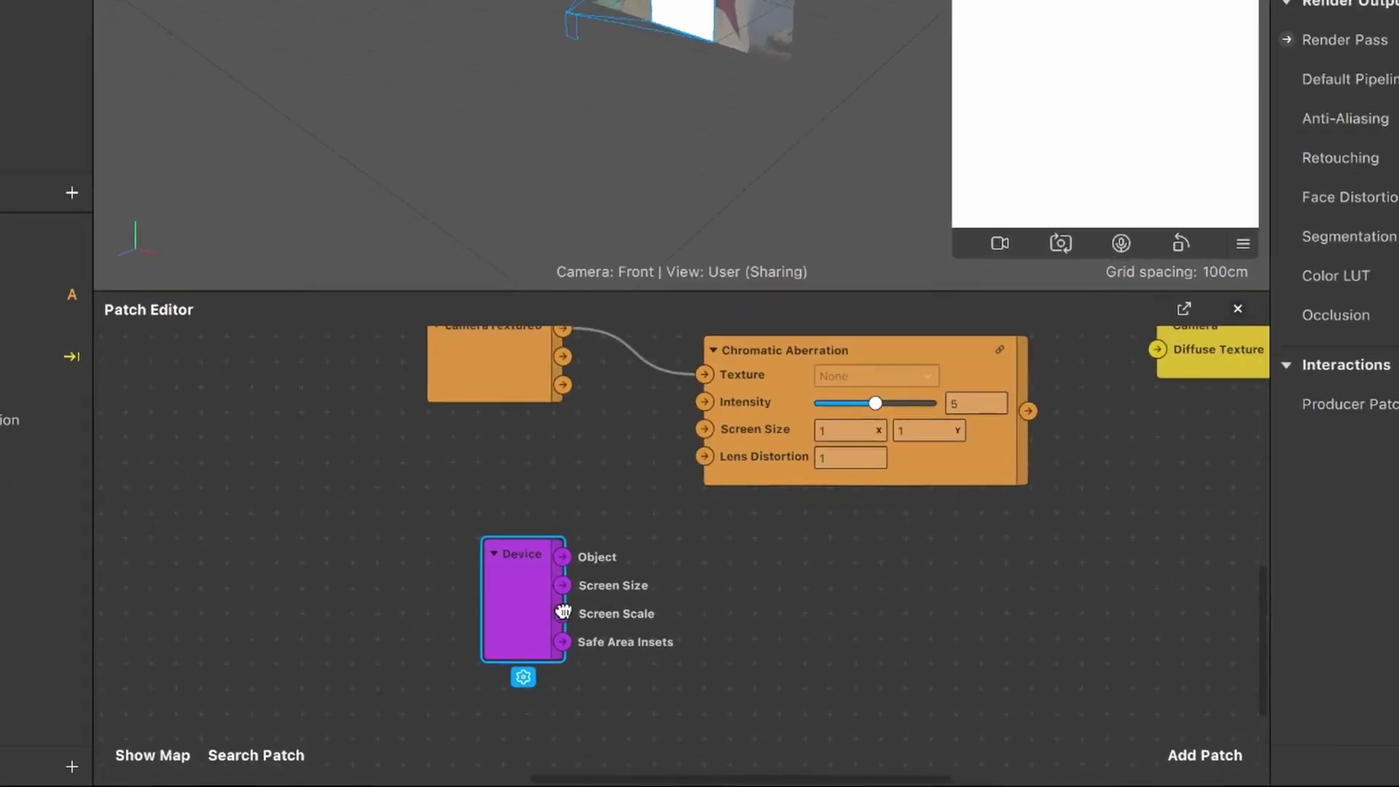
drag(523, 596, 303, 530)
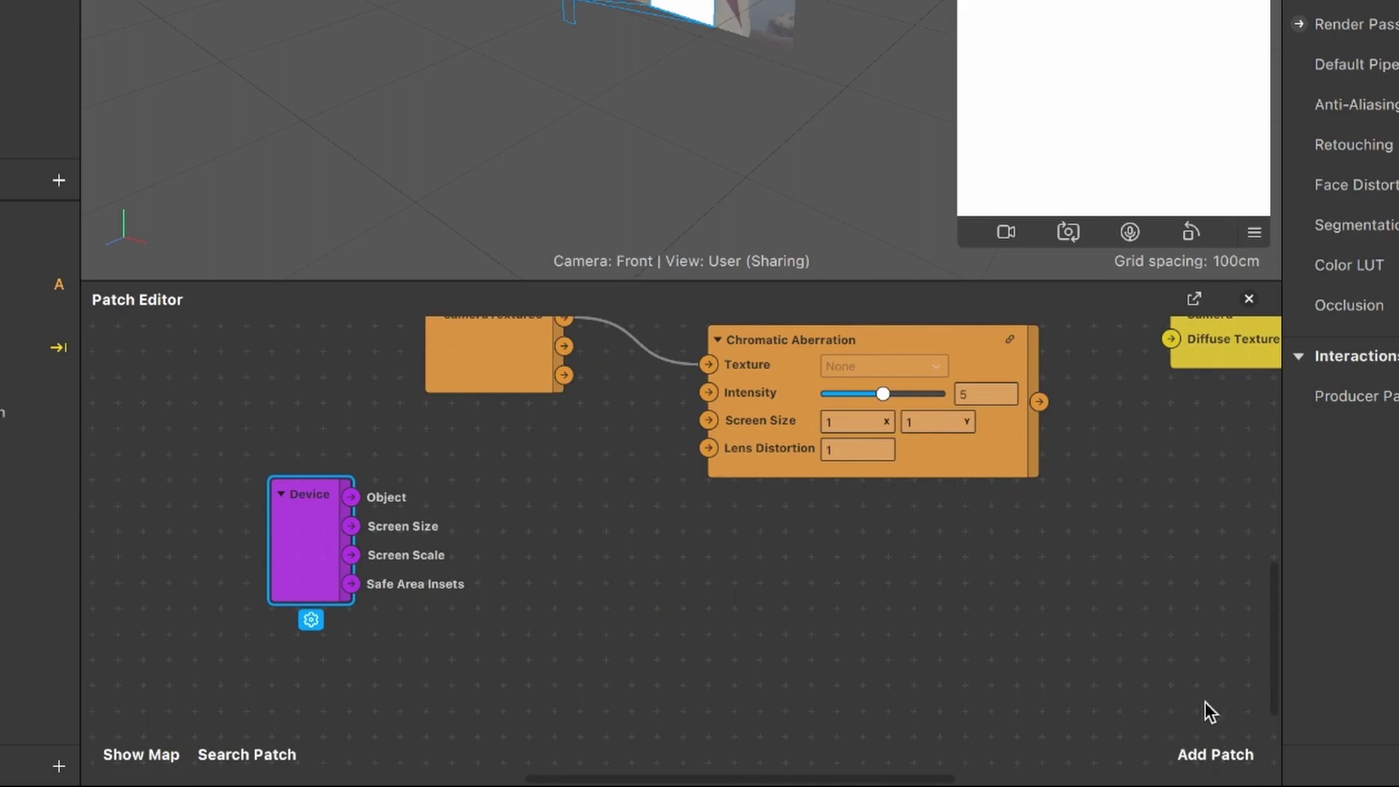
click(1224, 755)
text(div)
key(Return)
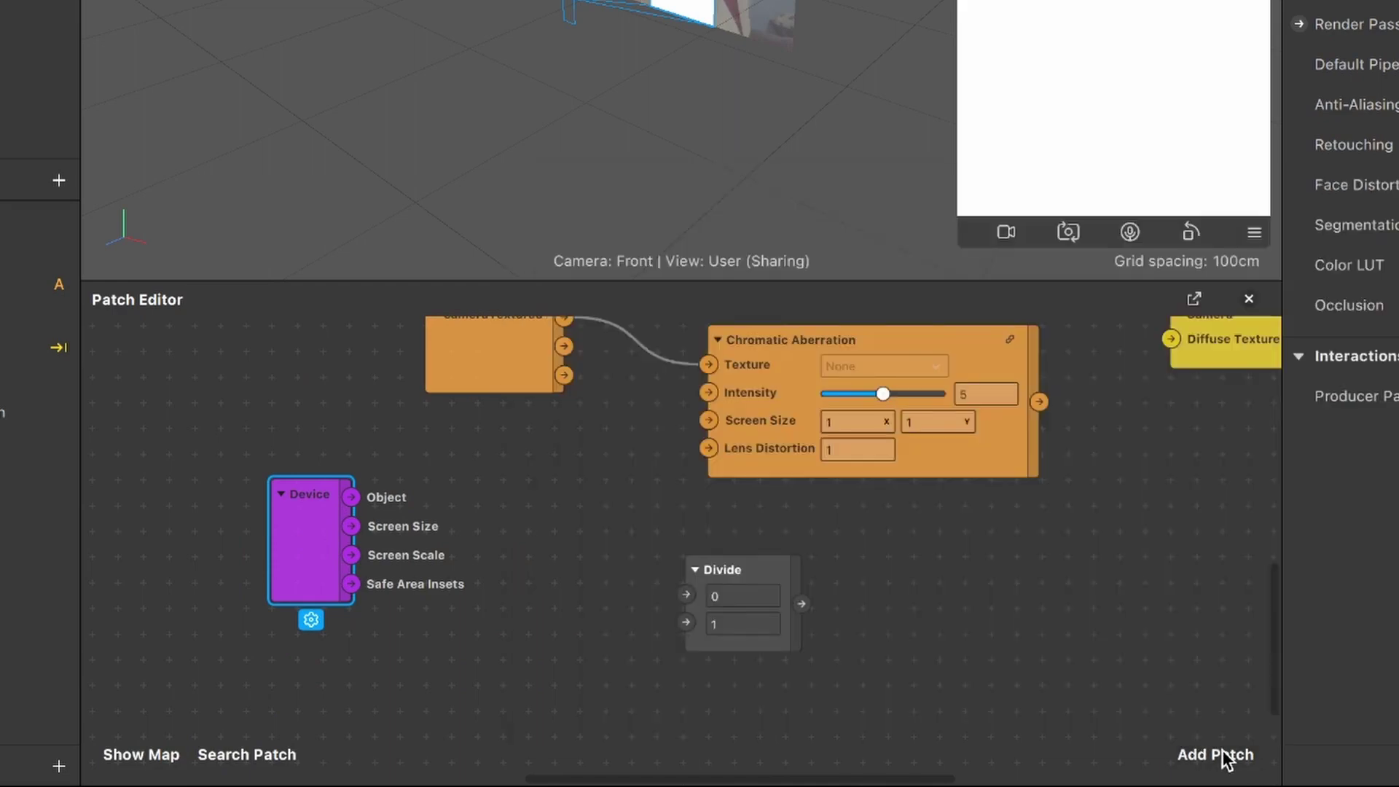
drag(739, 562, 462, 482)
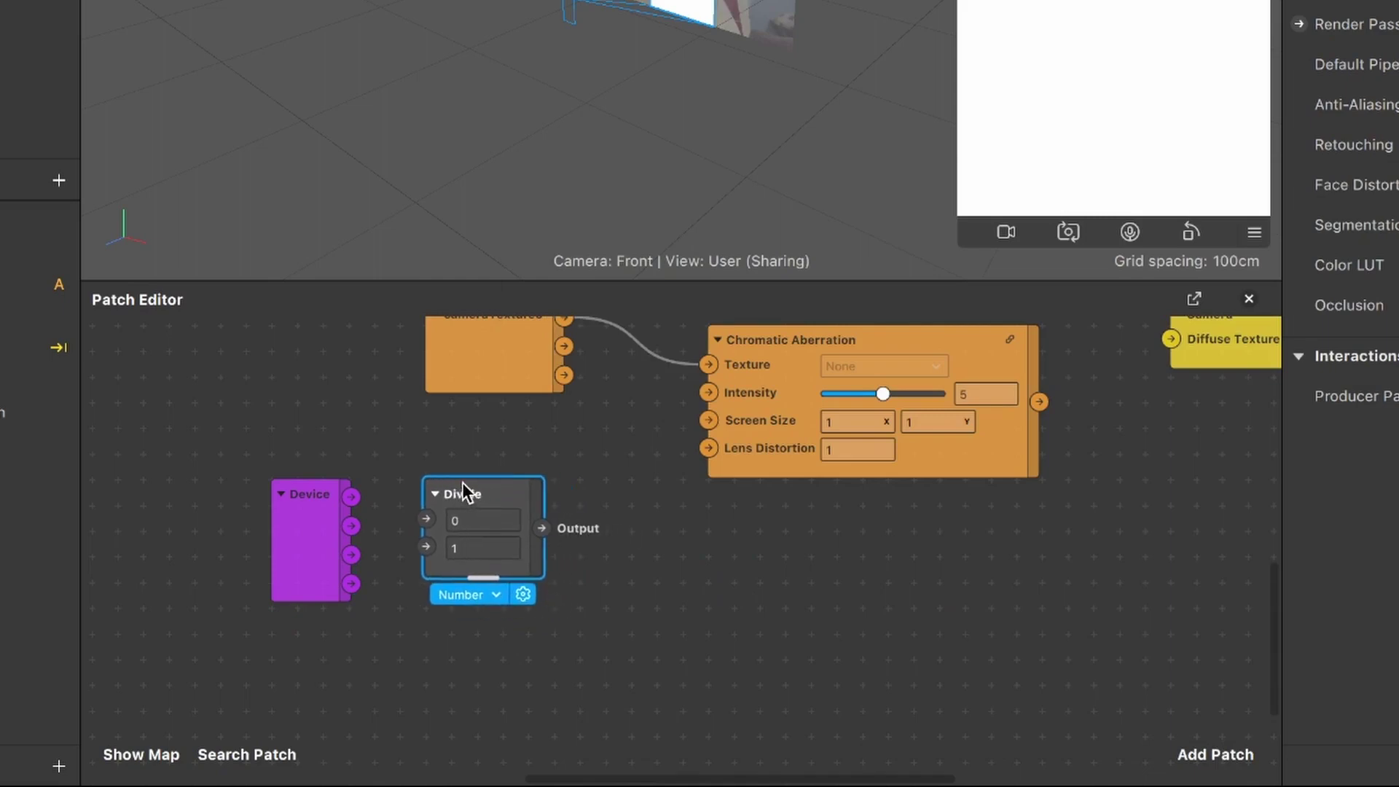
drag(338, 536, 259, 538)
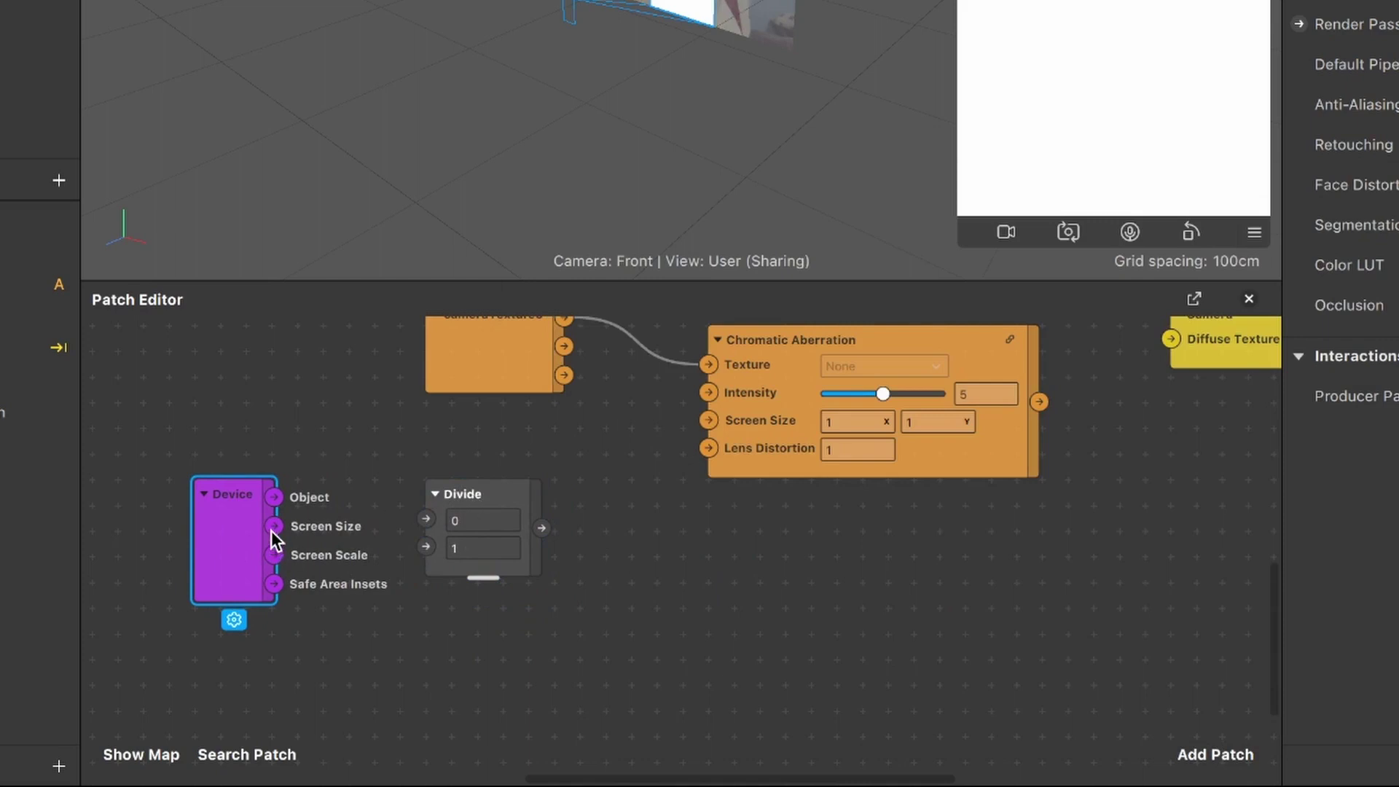
Divide Device Screen Size by Screen Scale and feed it into aberration Screen Size.
drag(274, 525, 427, 520)
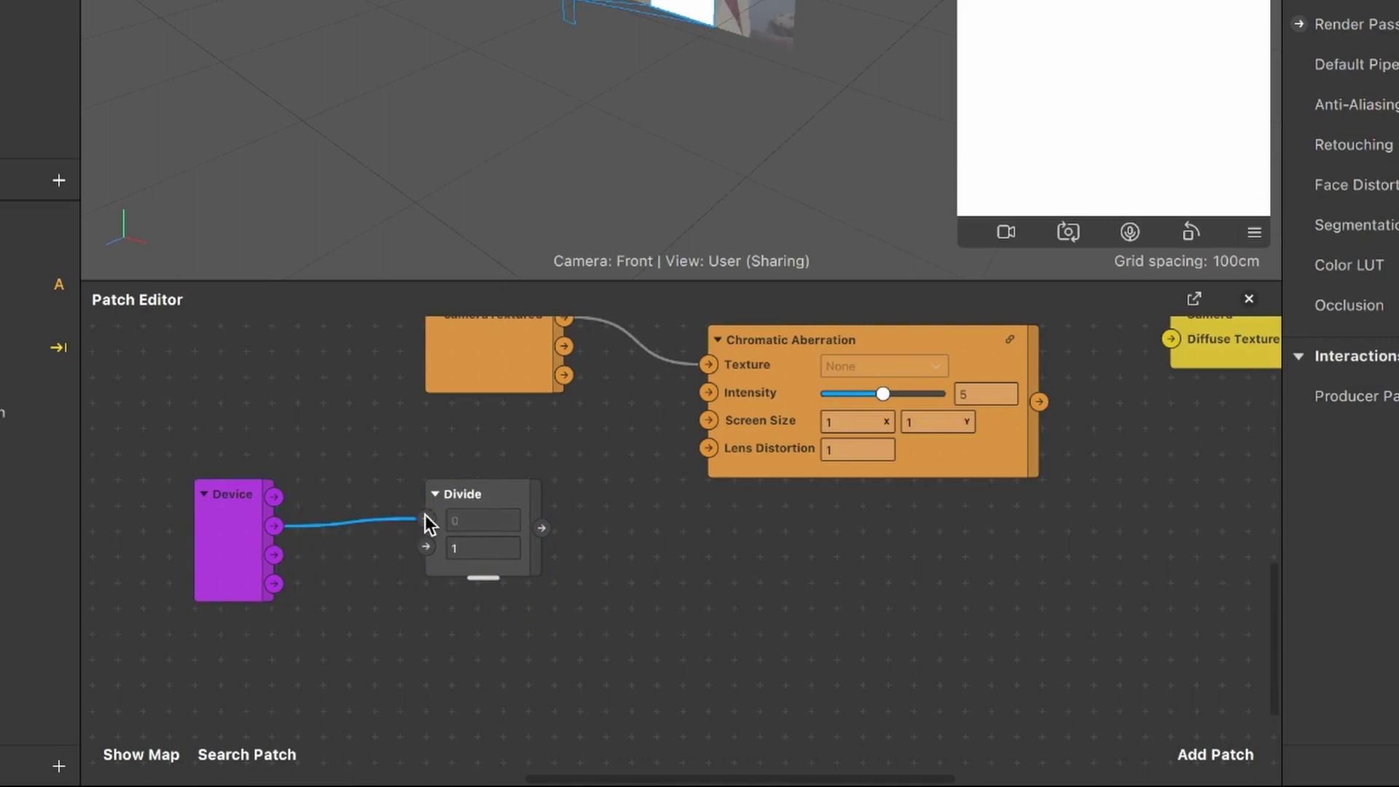
drag(274, 555, 422, 543)
drag(541, 529, 713, 419)
Connect the Chromatic Aberration output to the Camera material's Diffuse Texture.
scroll(750, 593, right, 5)
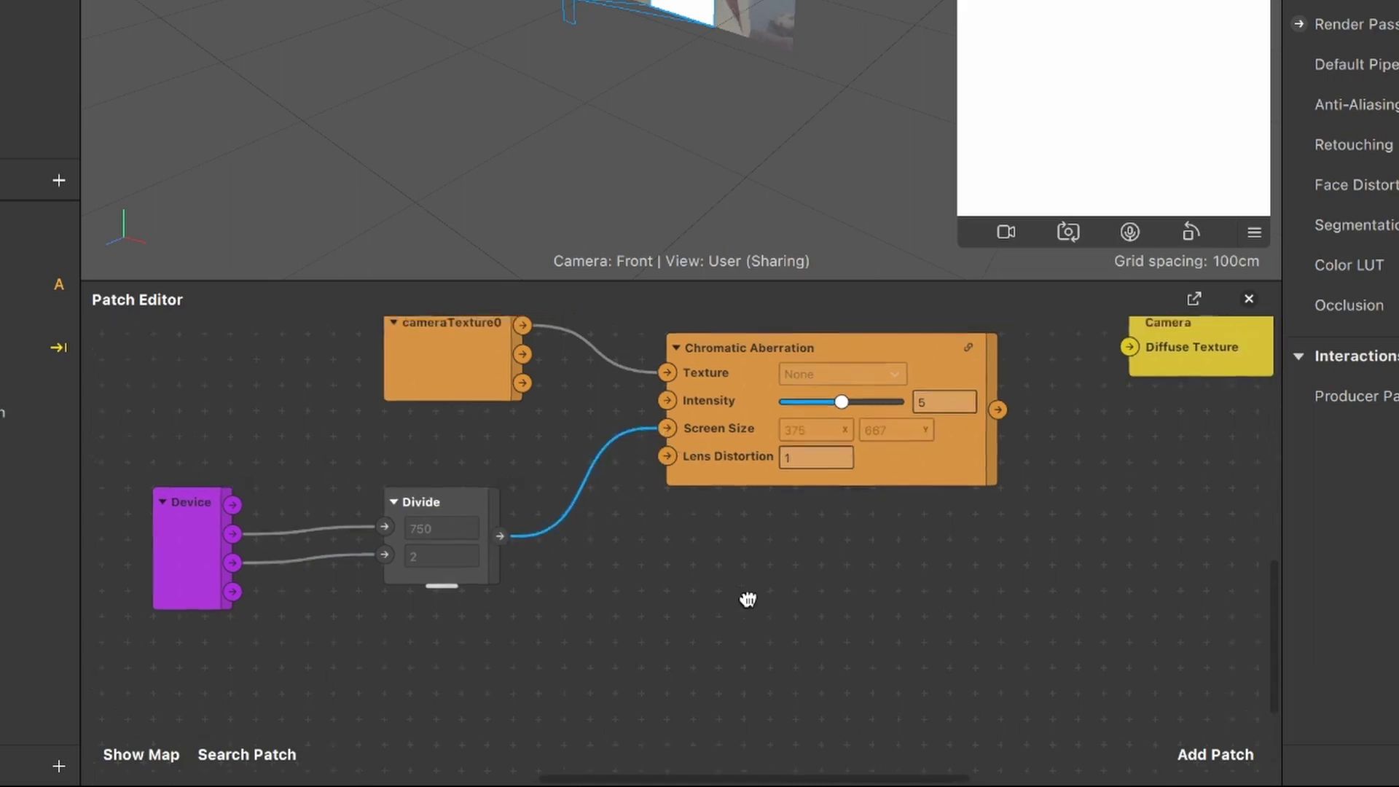
scroll(749, 593, up, 3)
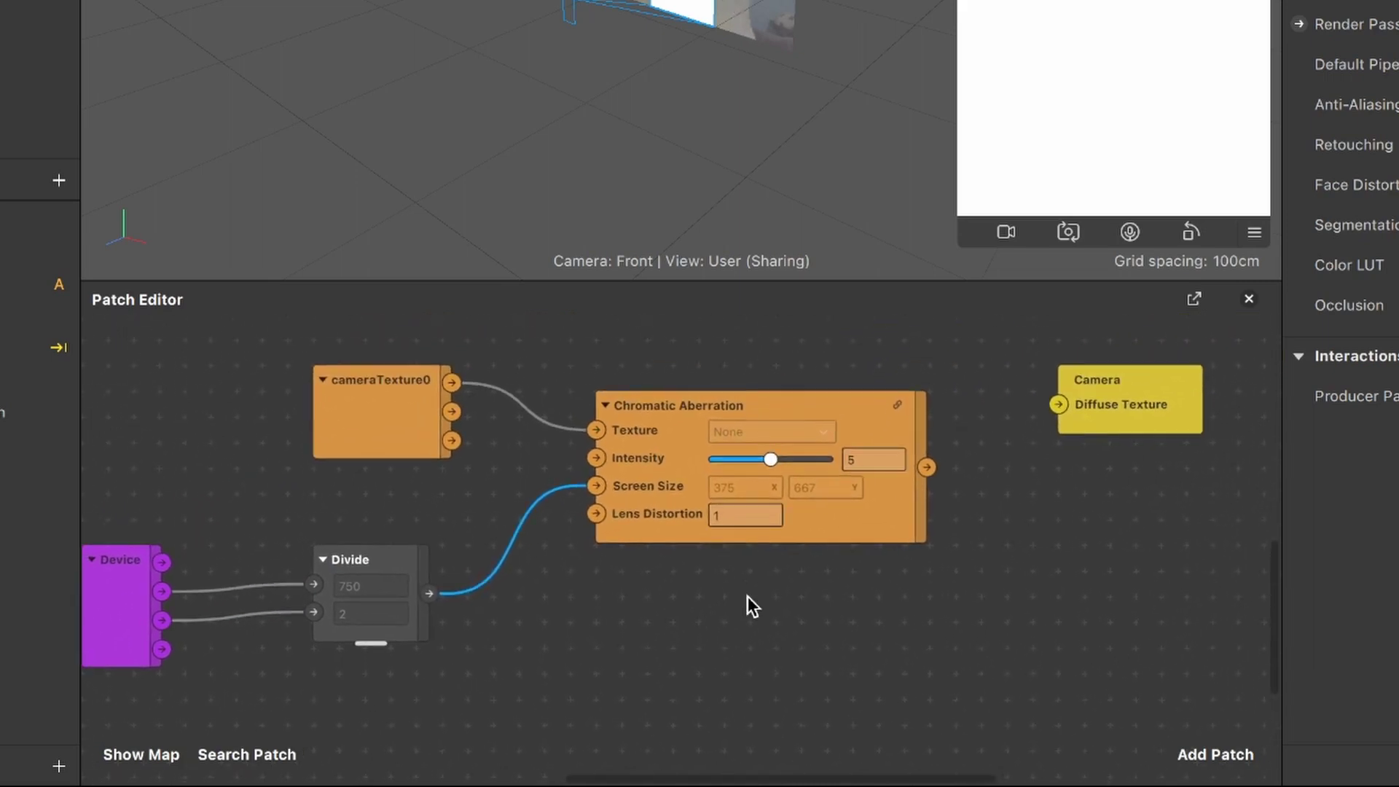
scroll(747, 599, right, 5)
scroll(747, 599, up, 2)
scroll(748, 598, right, 1)
drag(1052, 464, 1095, 493)
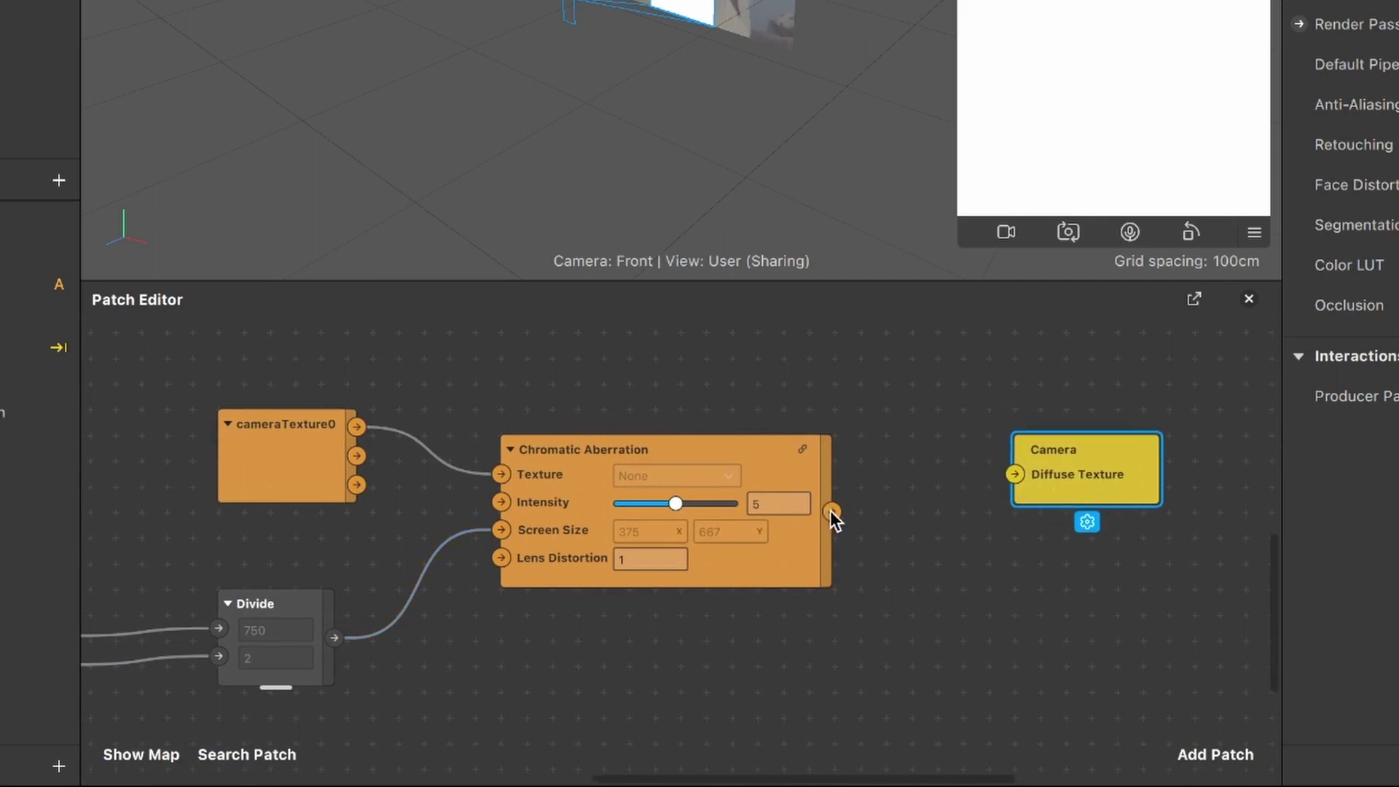
drag(830, 511, 1013, 474)
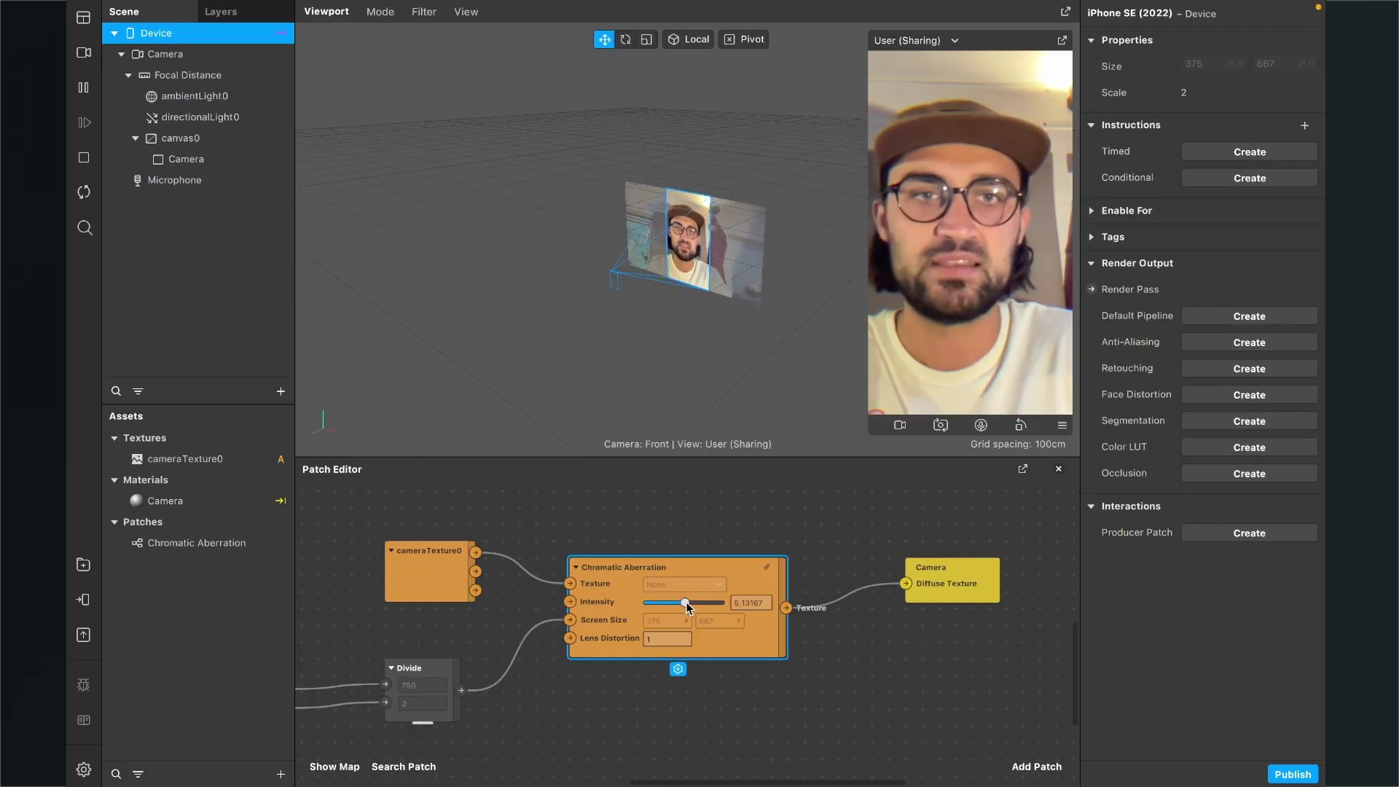
Raise aberration Intensity to 10 and try Lens Distortion values 1,2 and 0,5.
drag(720, 602, 724, 600)
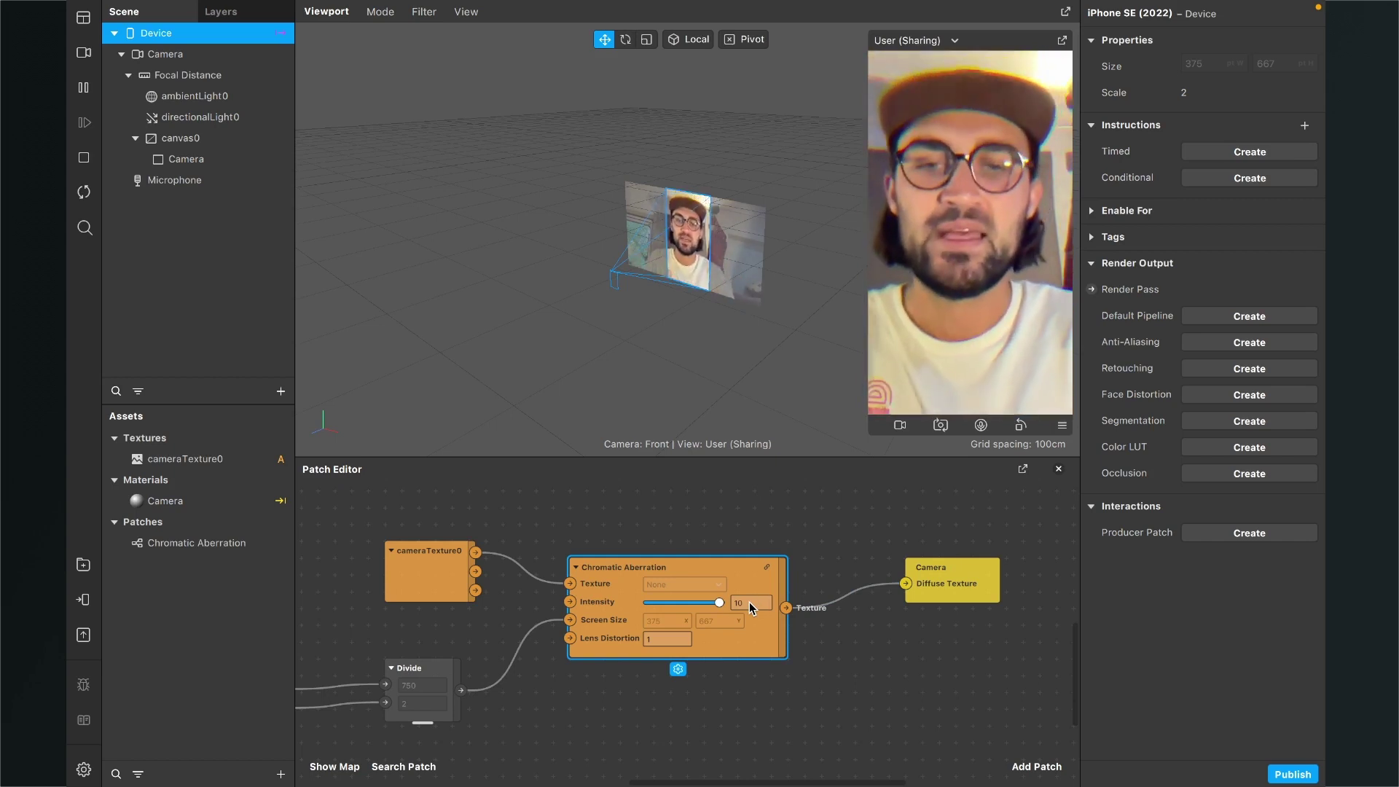
scroll(653, 637, up, 3)
click(653, 638)
text(.)
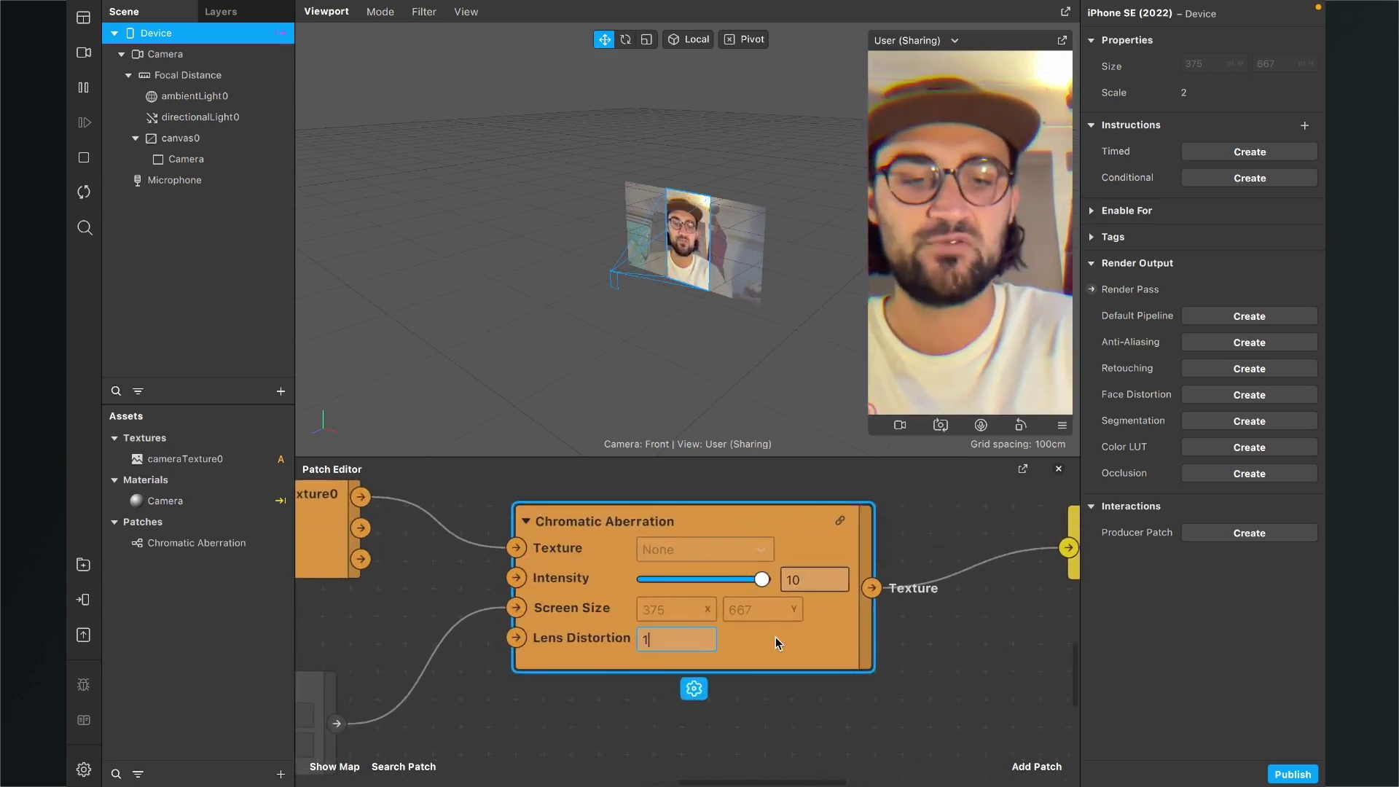
text(2)
key(Return)
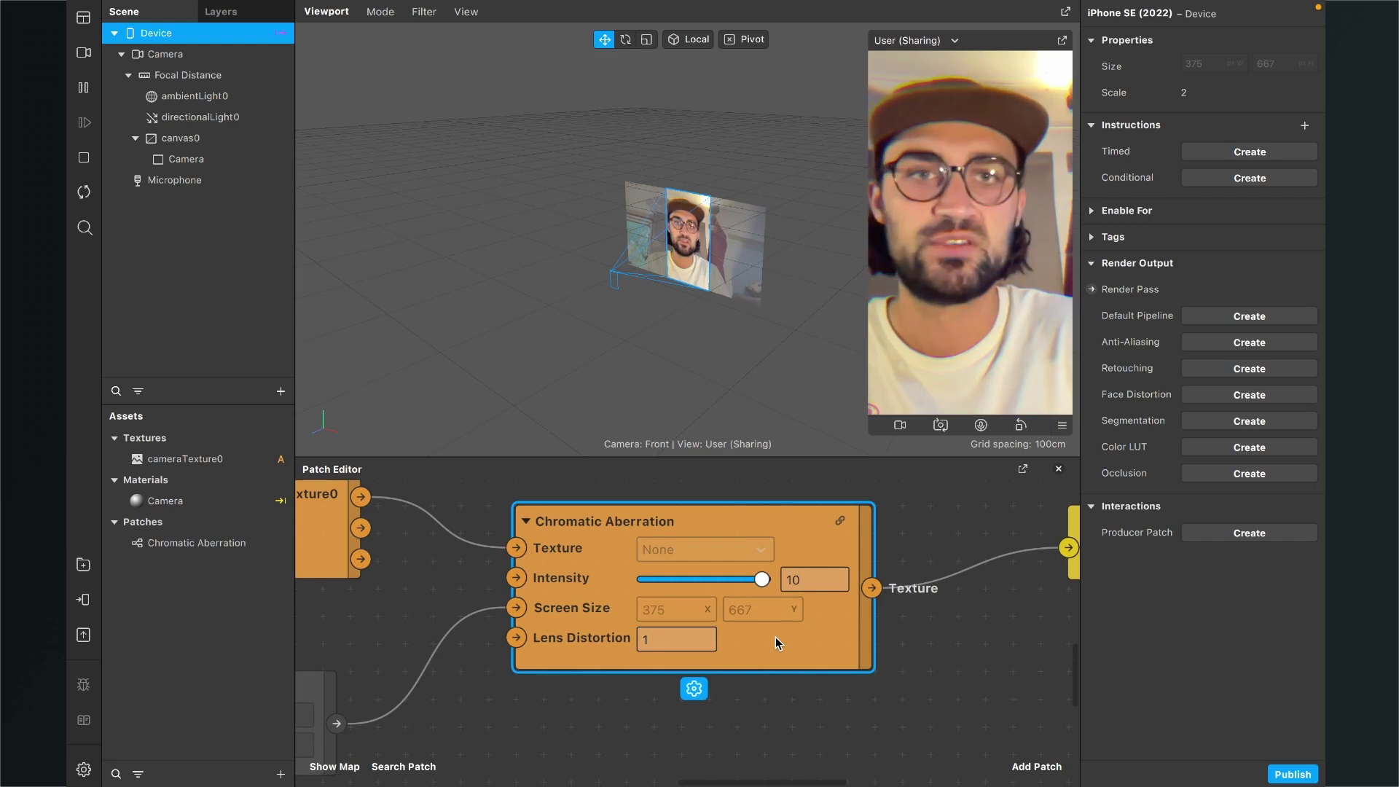
click(689, 640)
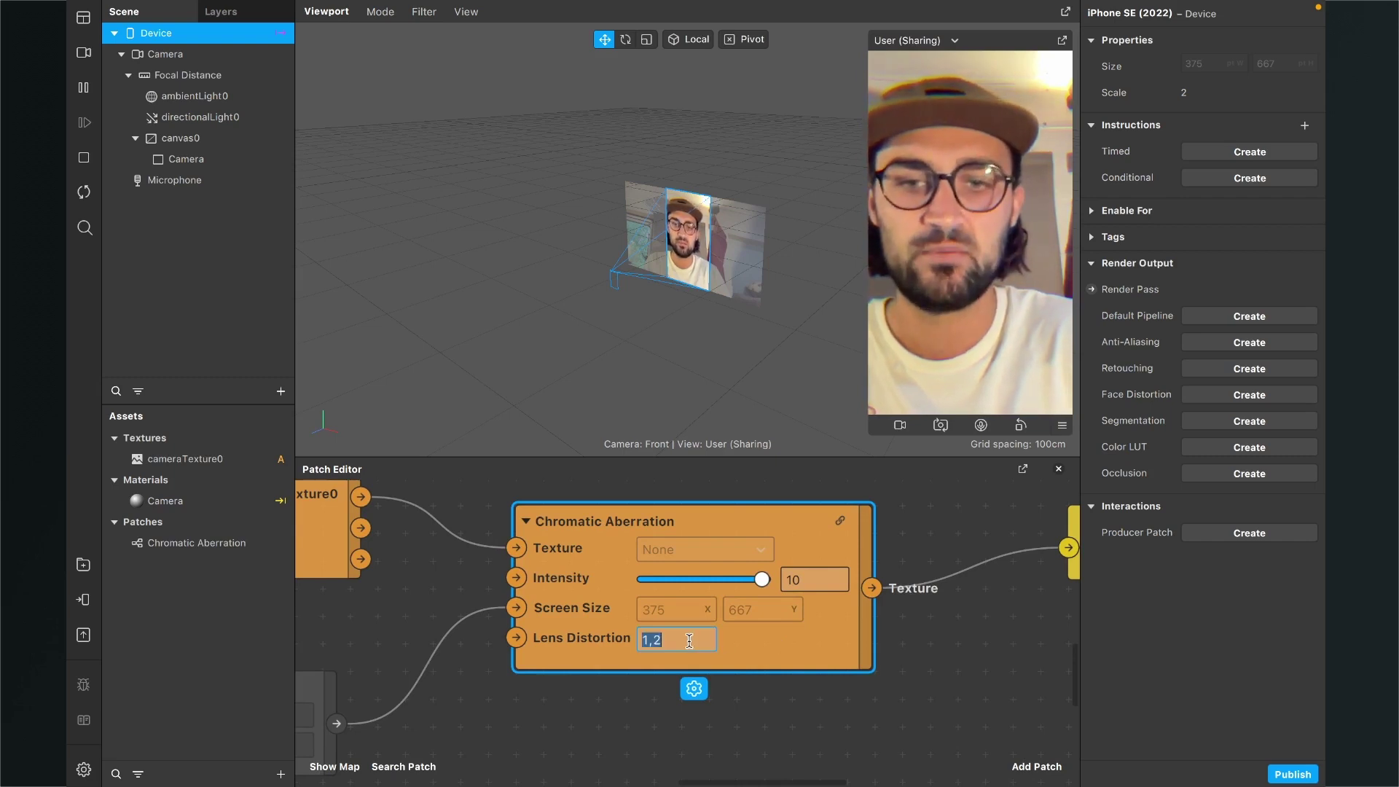
key(BackSpace)
text(0)
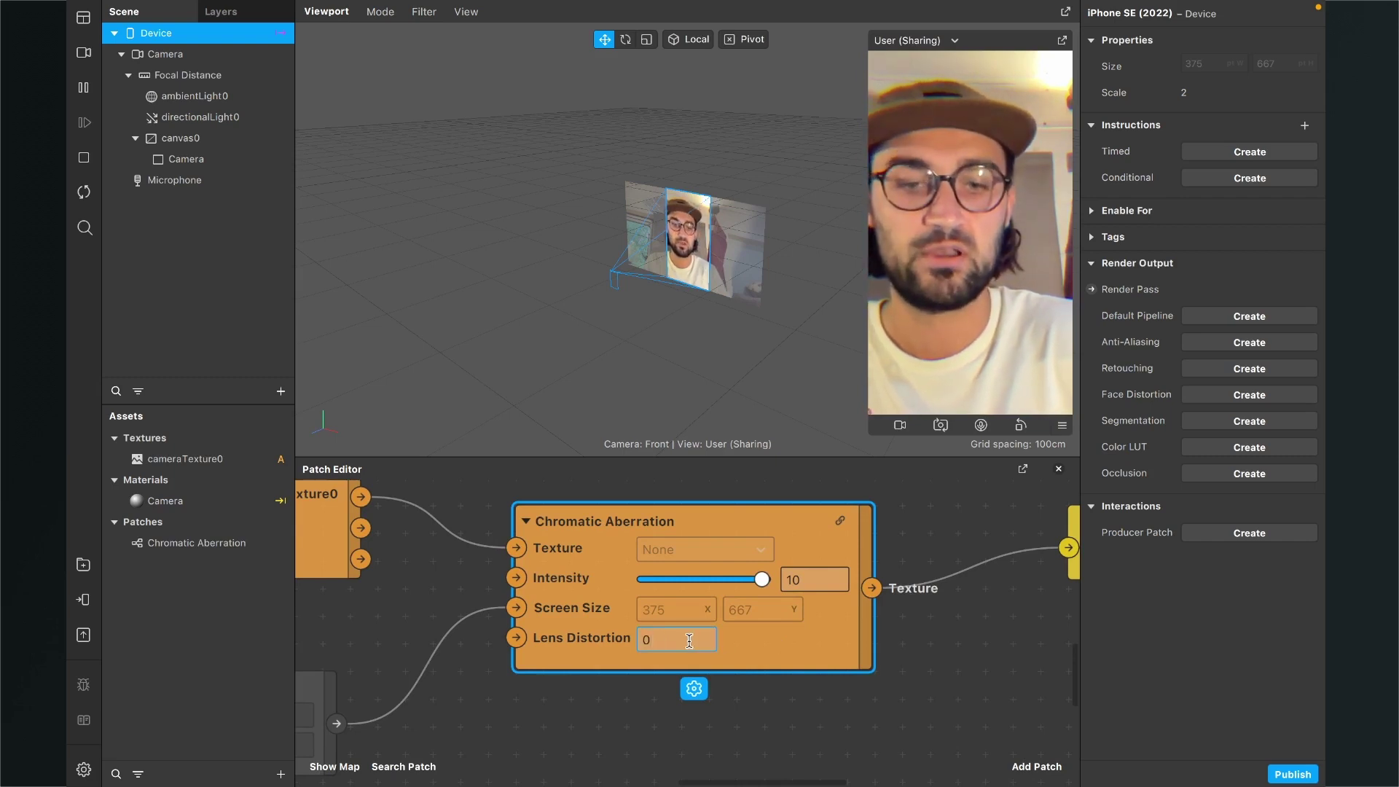
text(.5)
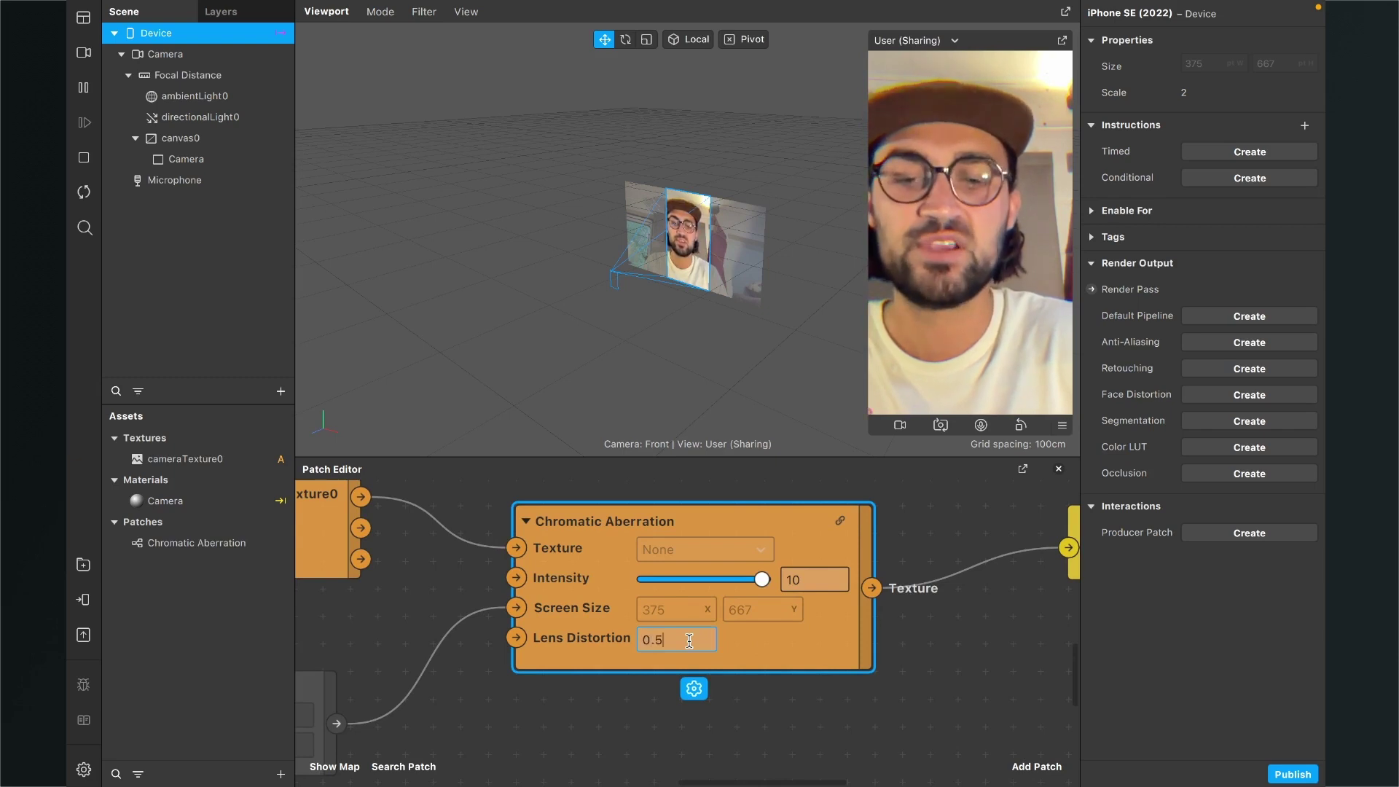
key(Return)
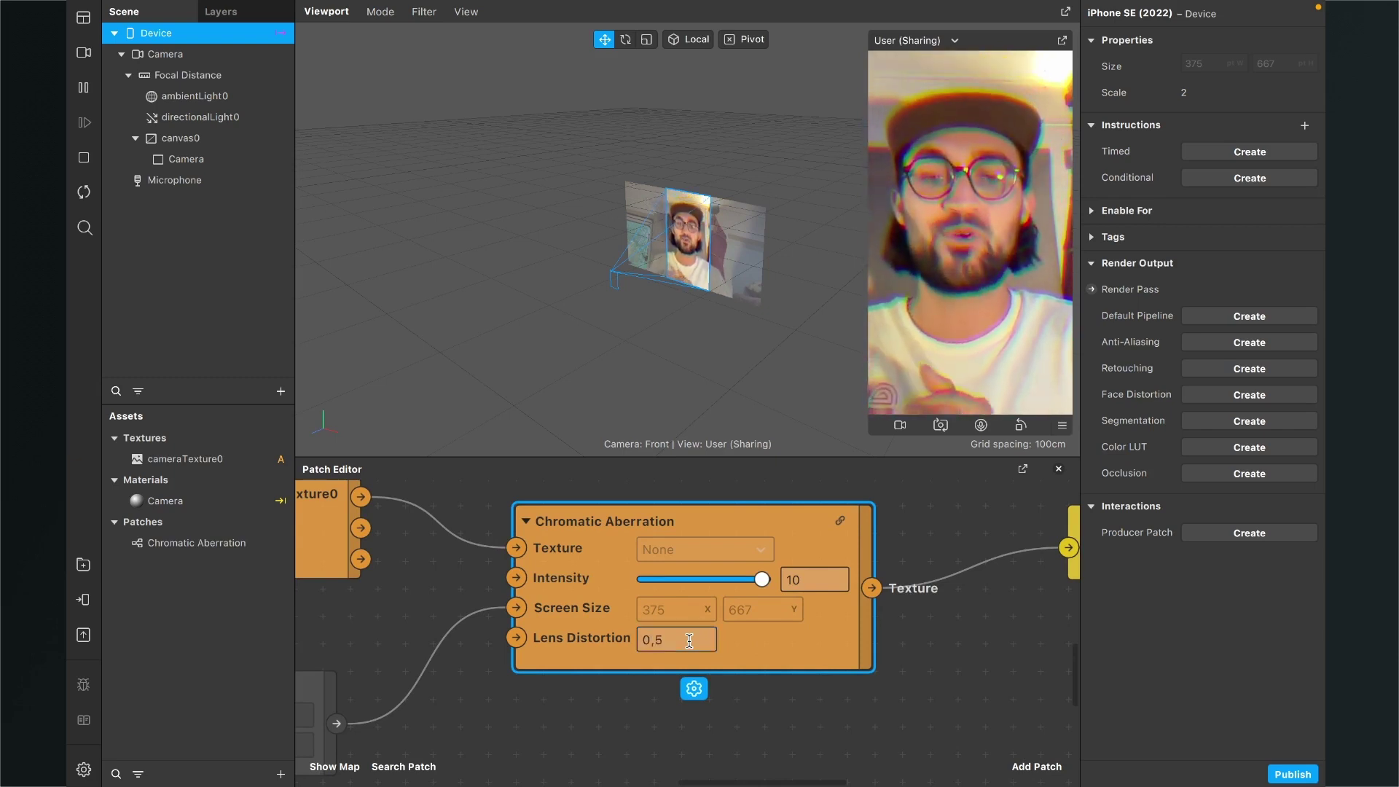
Try a Lens Distortion of 1,5, then settle on 0,8.
click(689, 640)
key(BackSpace)
key(BackSpace)
key(BackSpace)
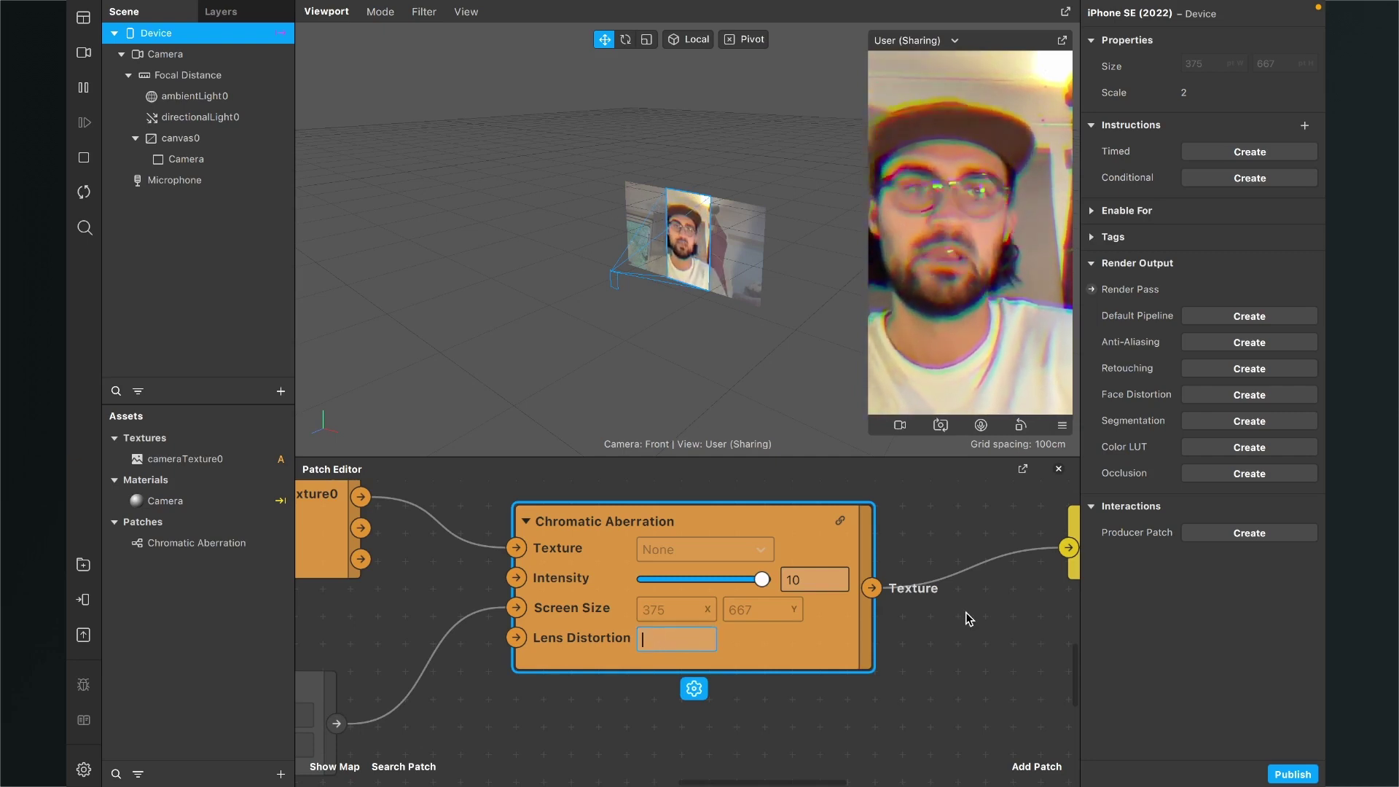
text(1)
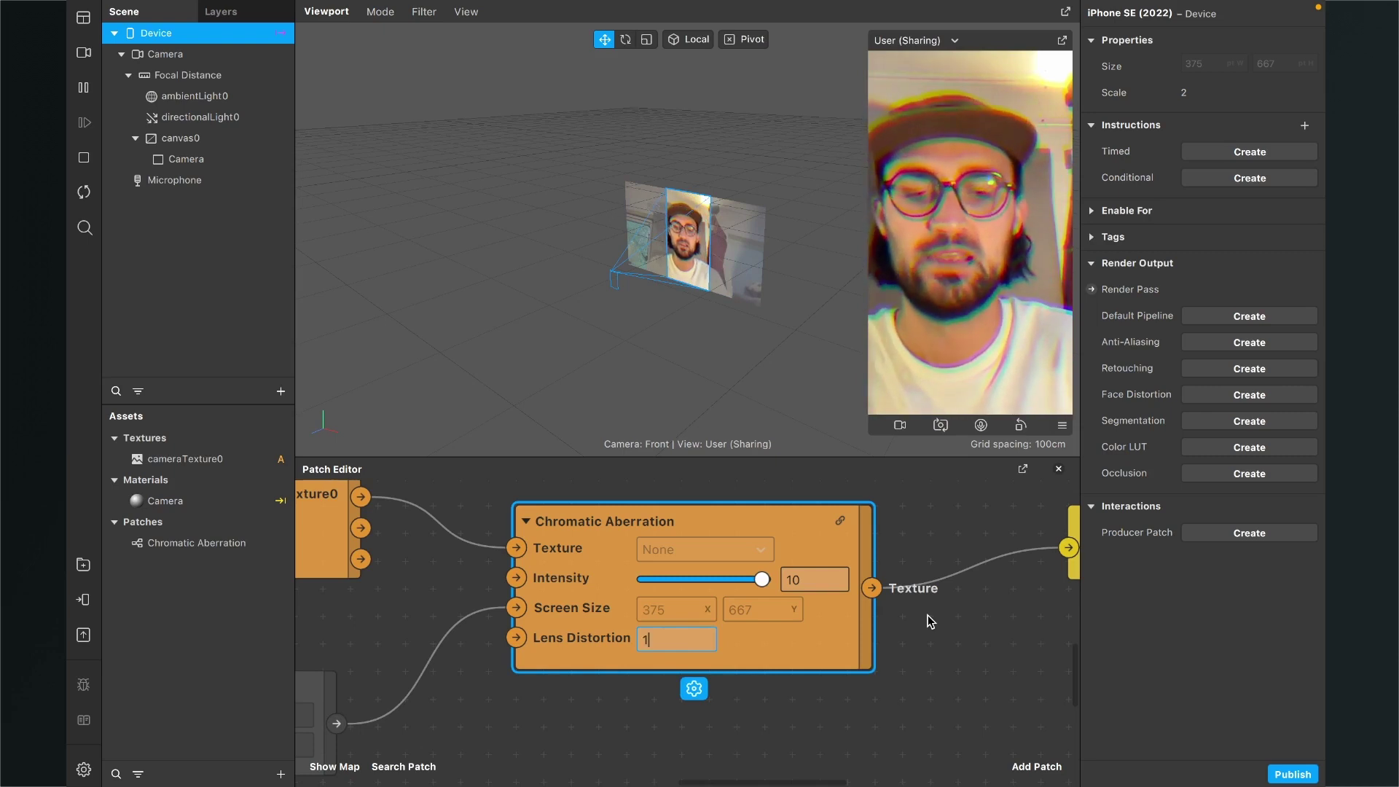
text(,5)
key(Return)
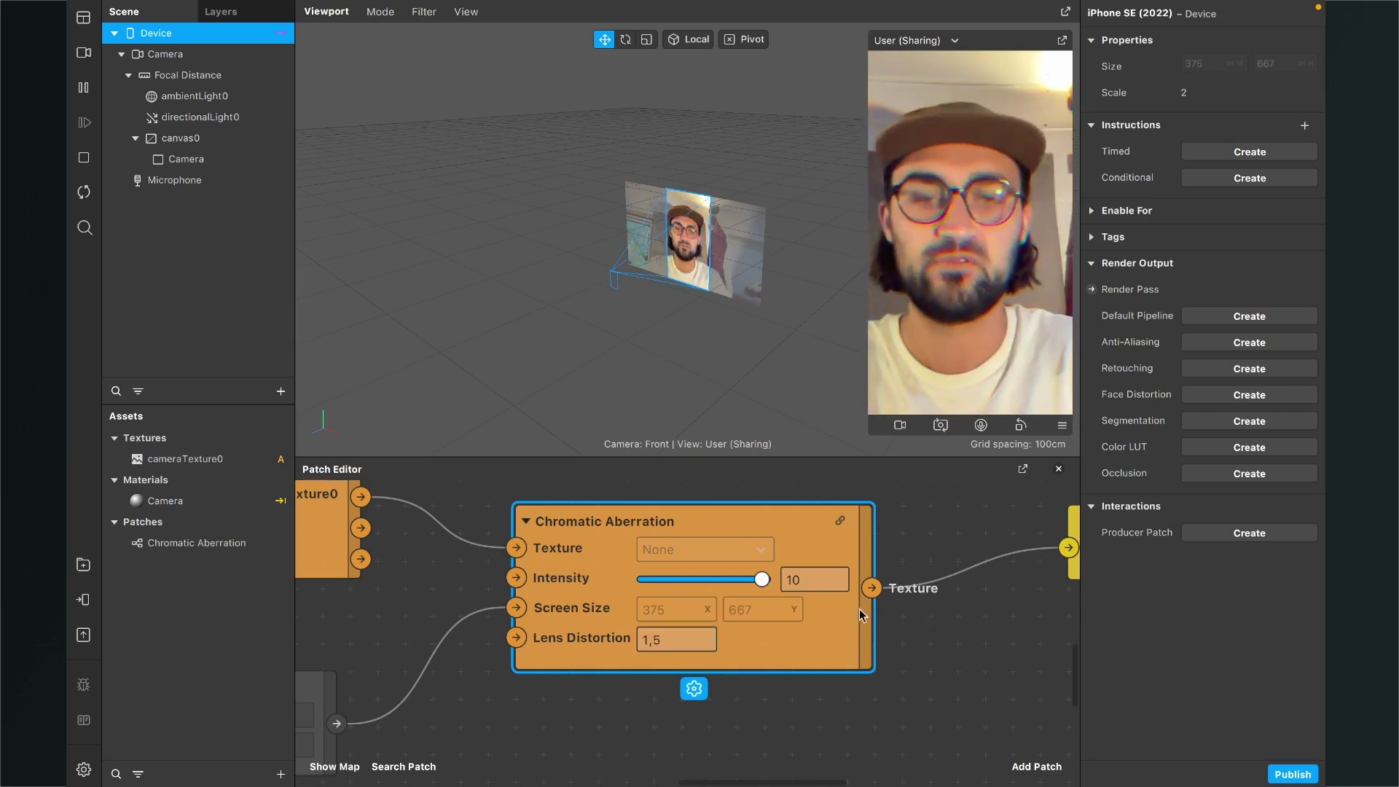
click(671, 637)
text(1)
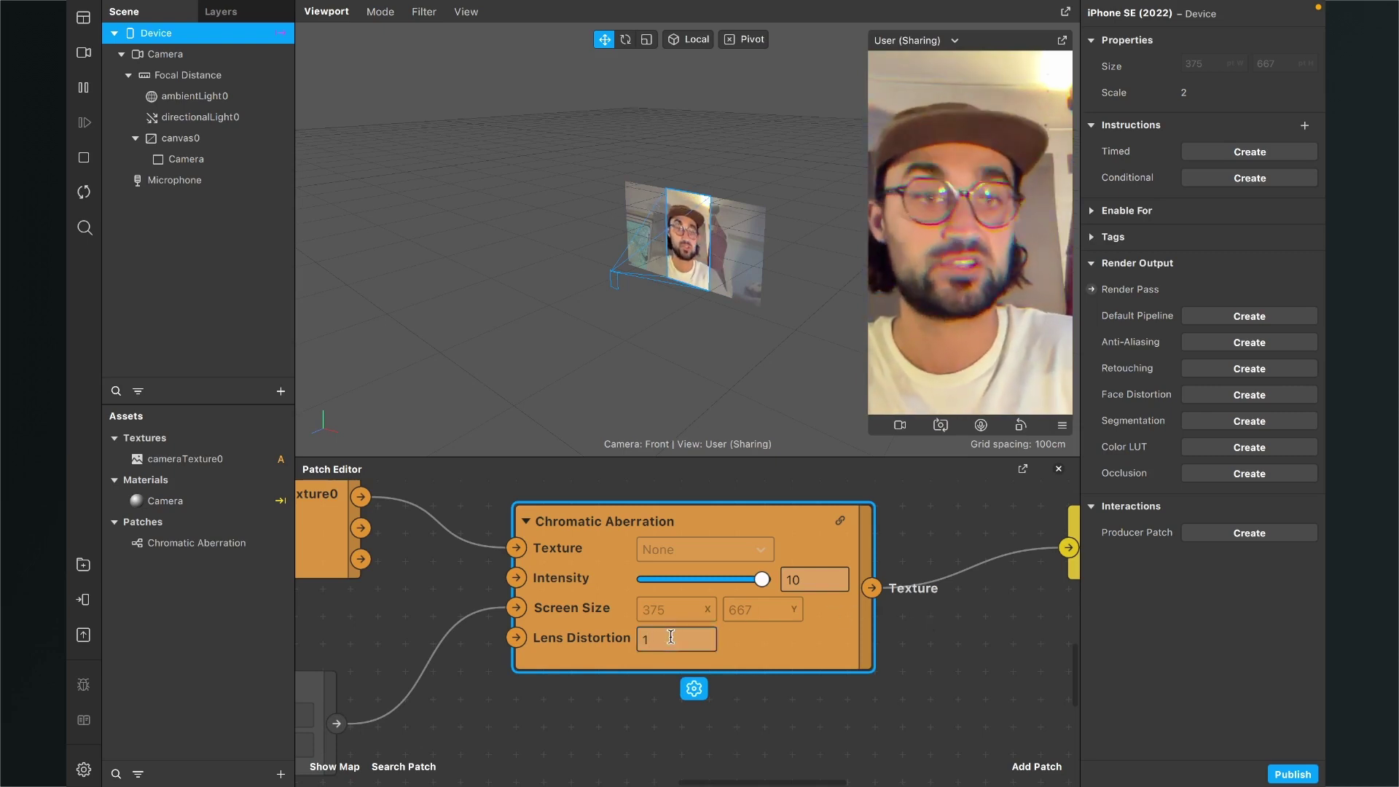
key(BackSpace)
text(0)
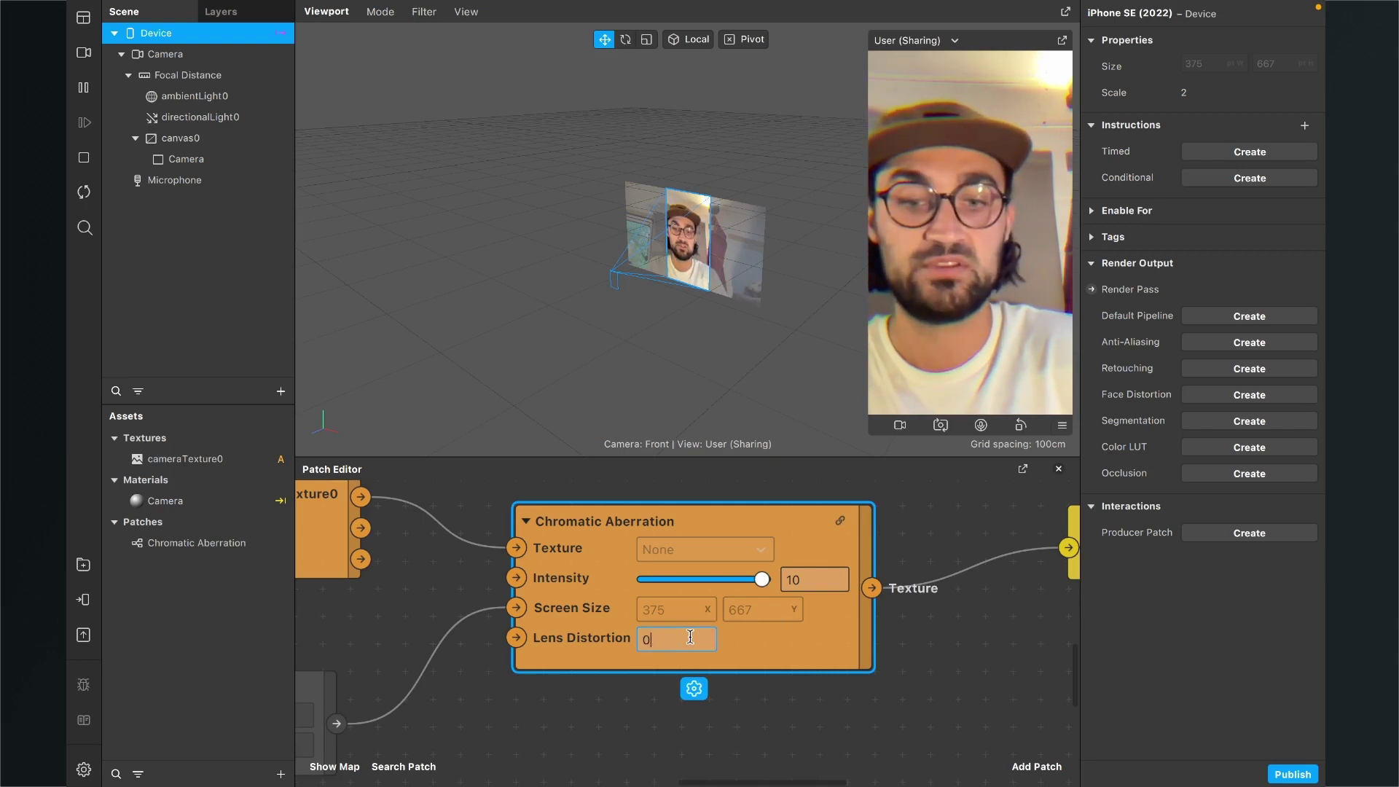
text(,8)
key(Return)
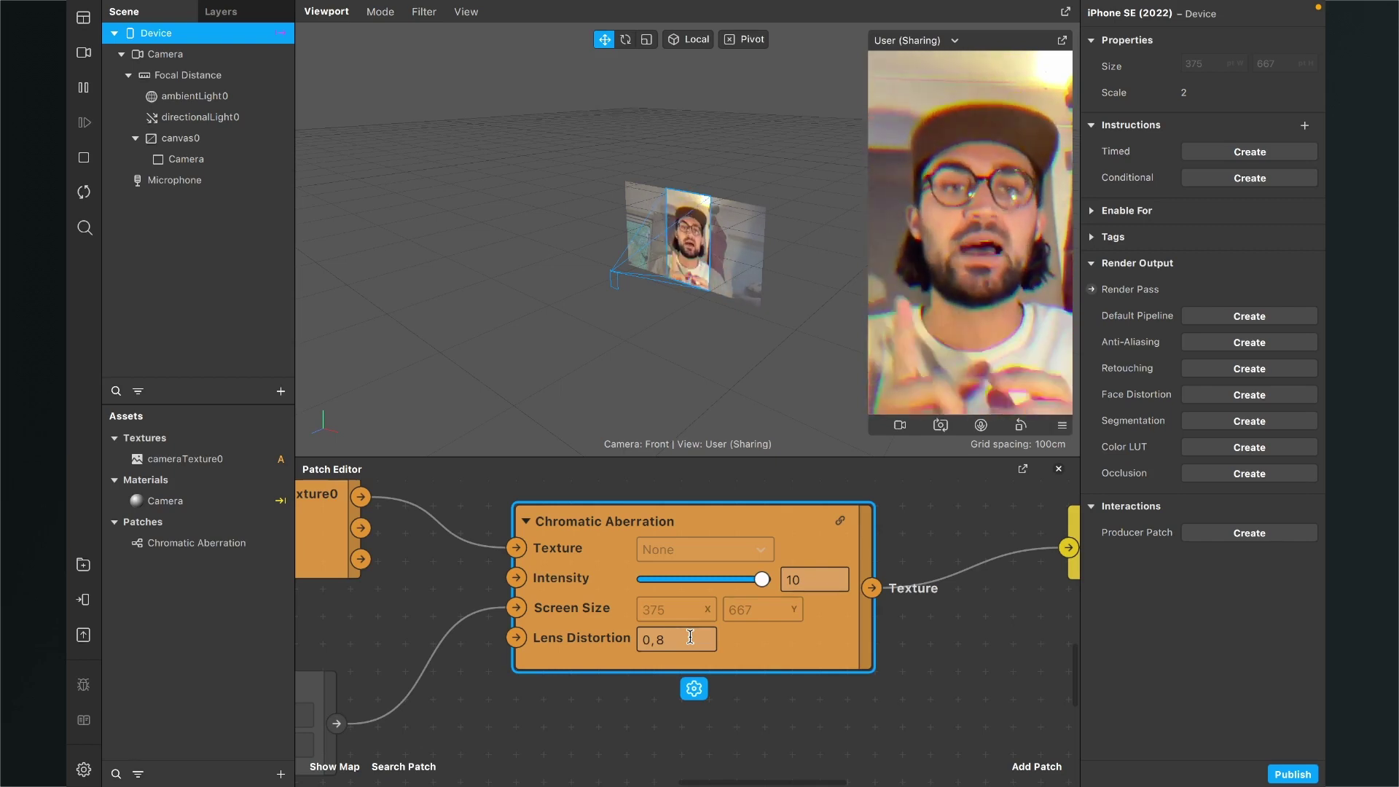
scroll(539, 683, down, 5)
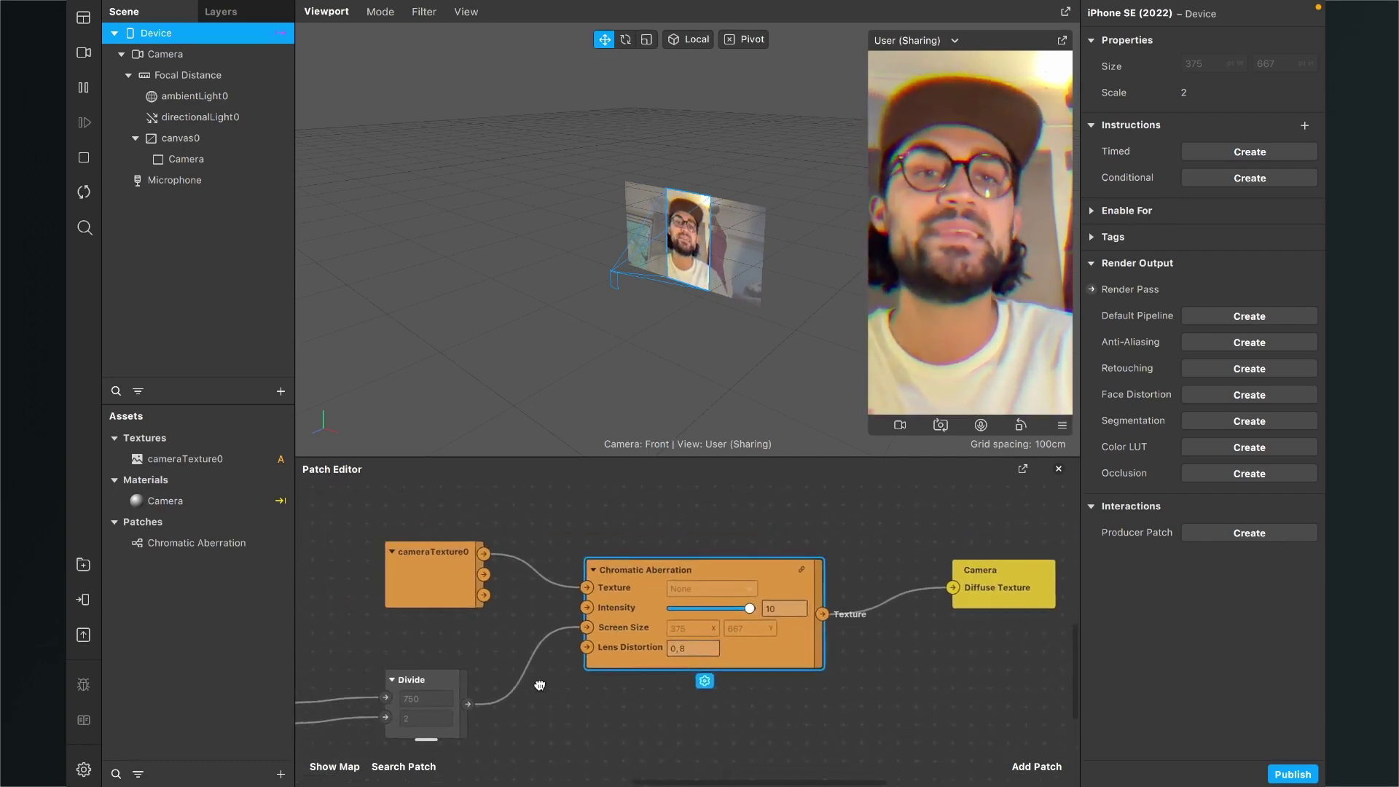
Move the cameraTexture0 node to the top-left of the patch graph.
drag(530, 555, 343, 537)
scroll(468, 590, left, 3)
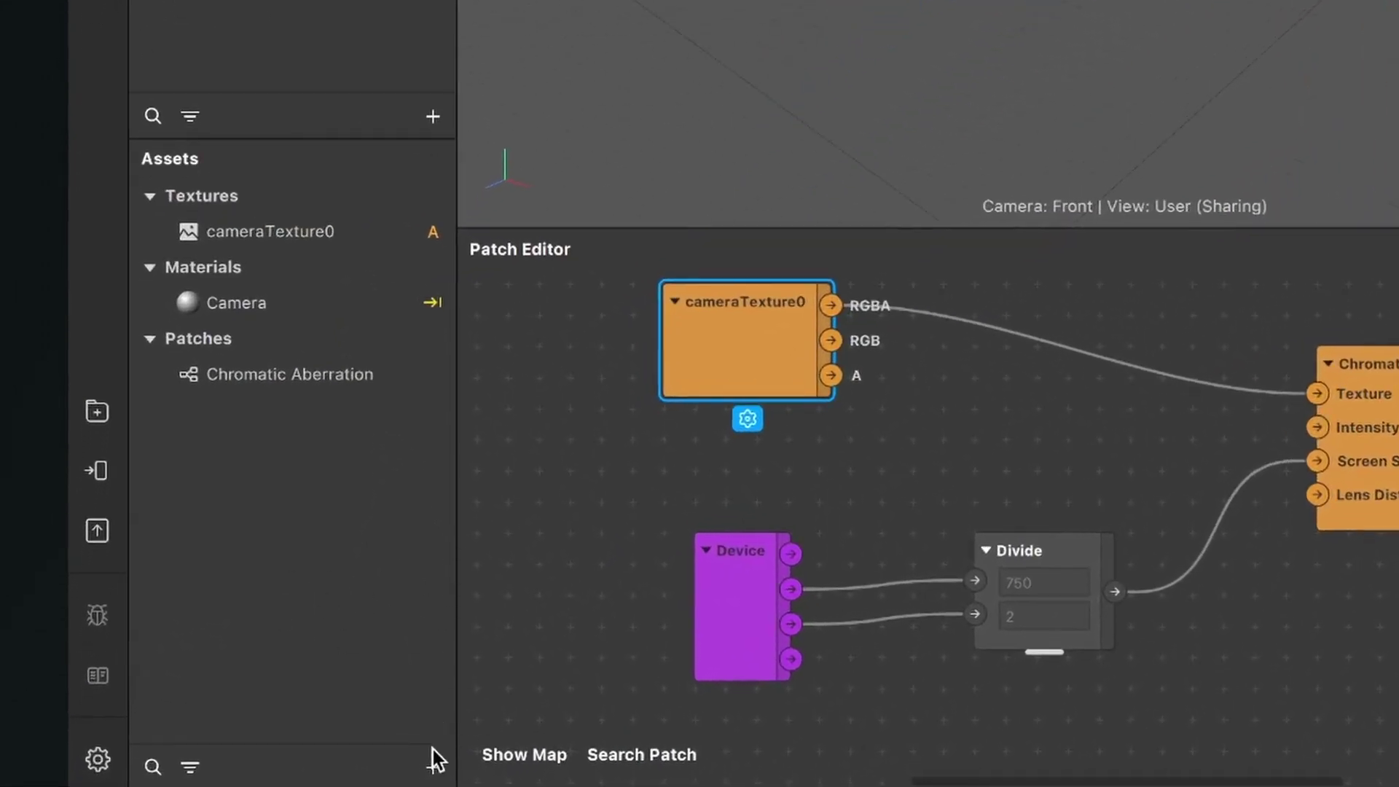
Import LUT.png as a Color LUT asset.
click(434, 765)
mouse_move(599, 343)
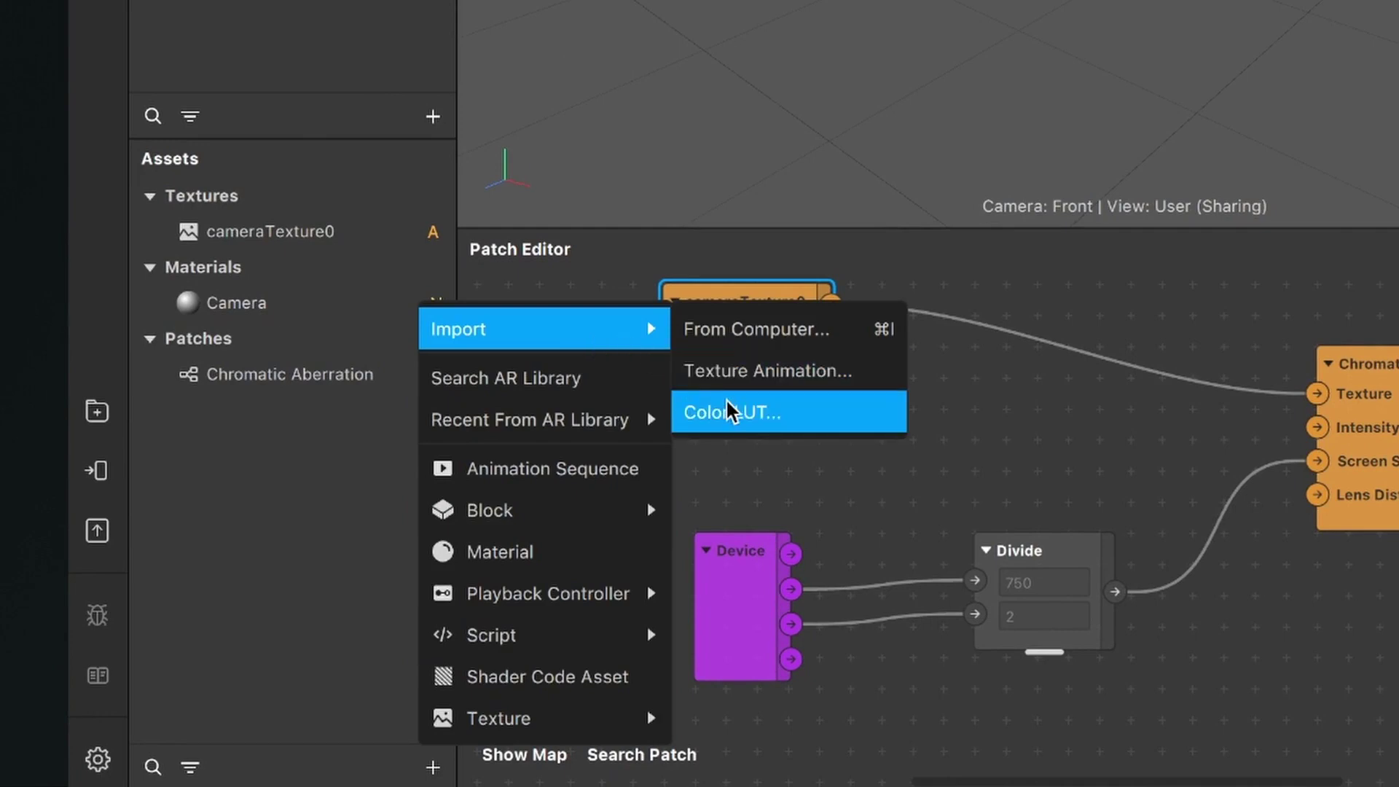
click(758, 413)
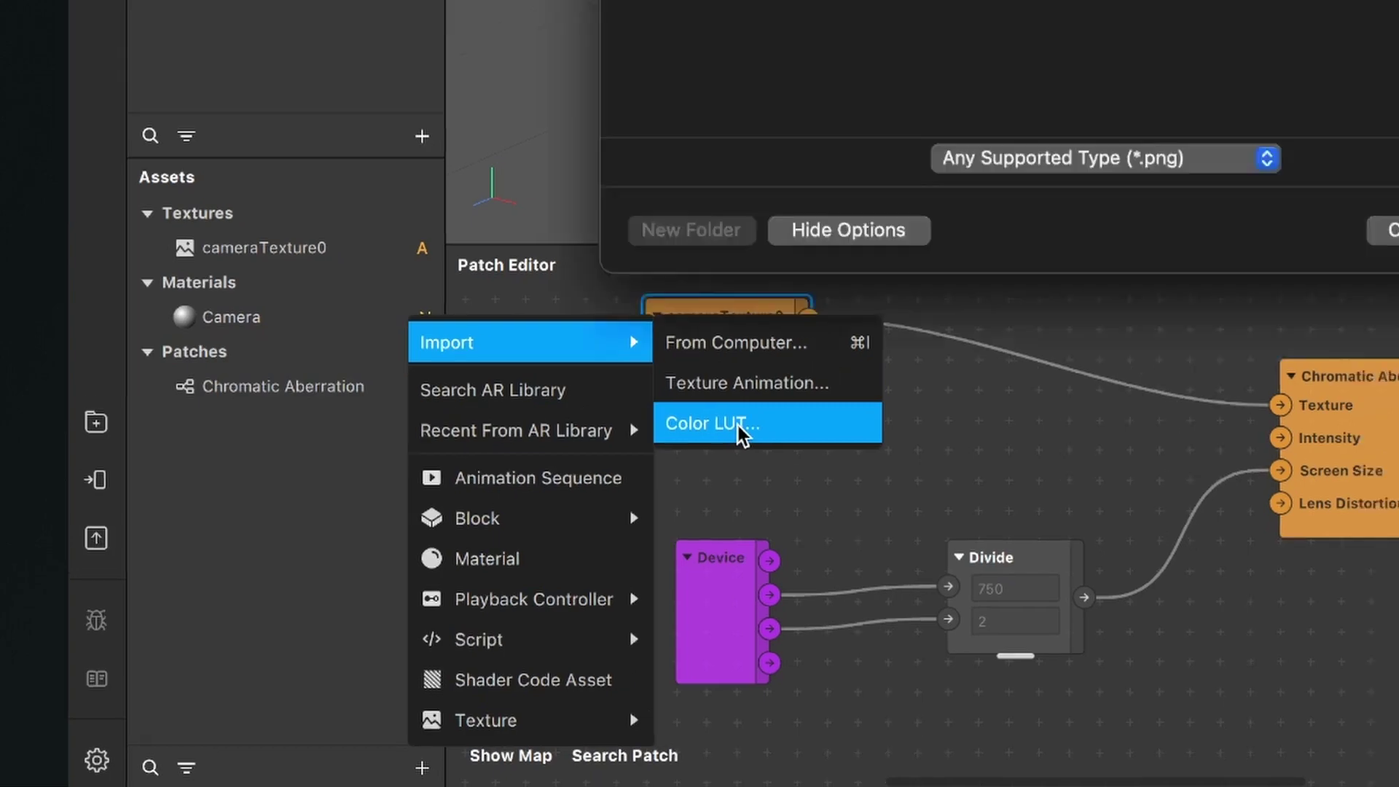
click(553, 244)
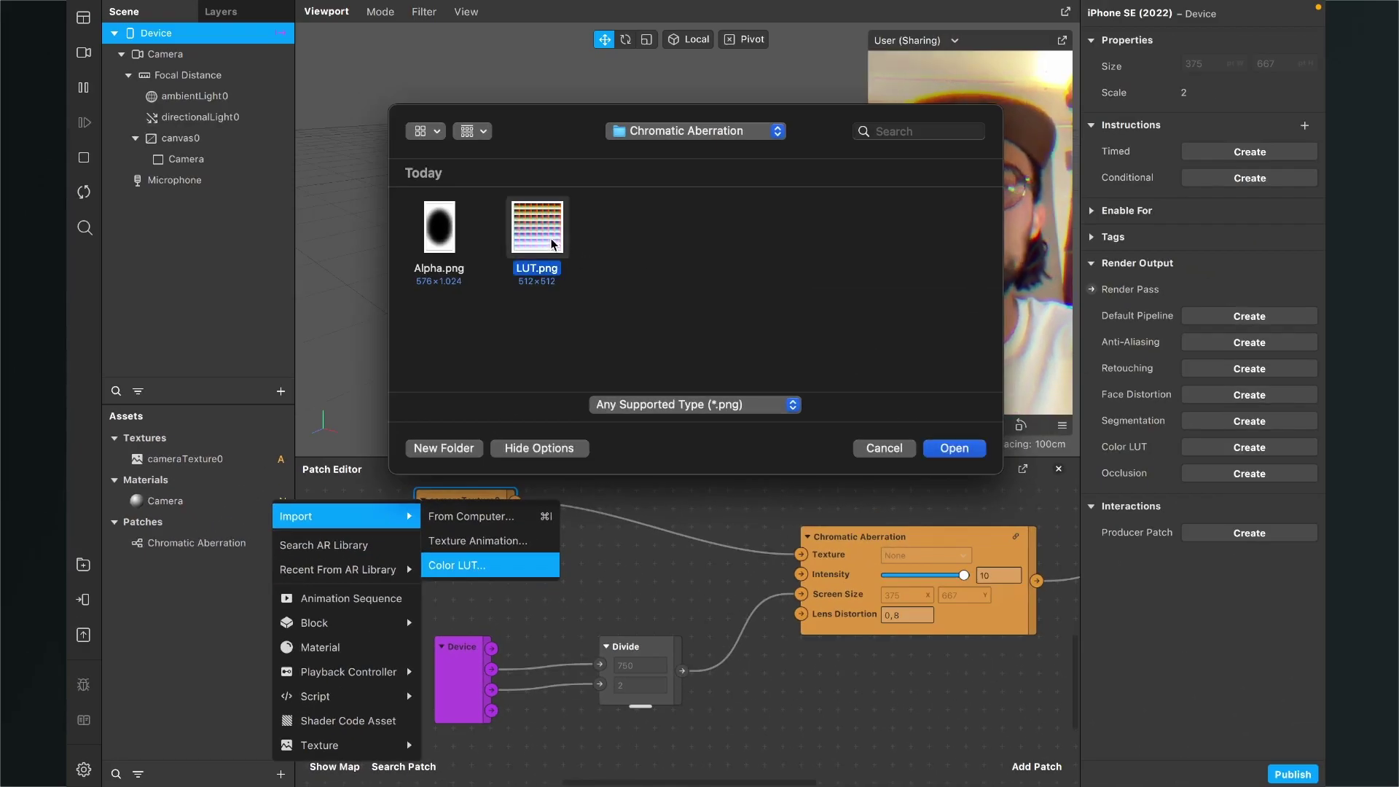
click(954, 447)
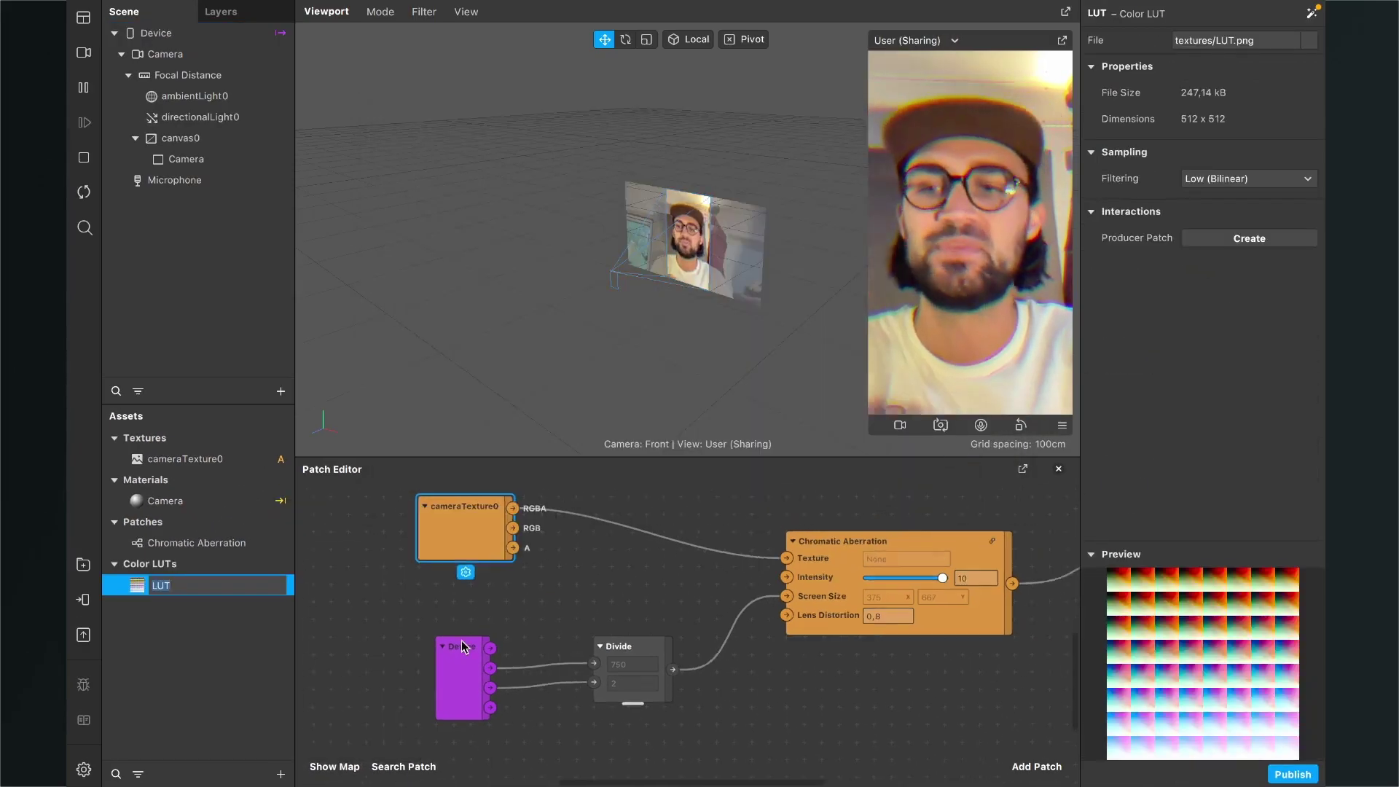
Add the LUT and its colorLUTShader to the patch graph and arrange the nodes.
scroll(461, 640, down, 3)
drag(462, 574, 360, 522)
scroll(399, 582, left, 4)
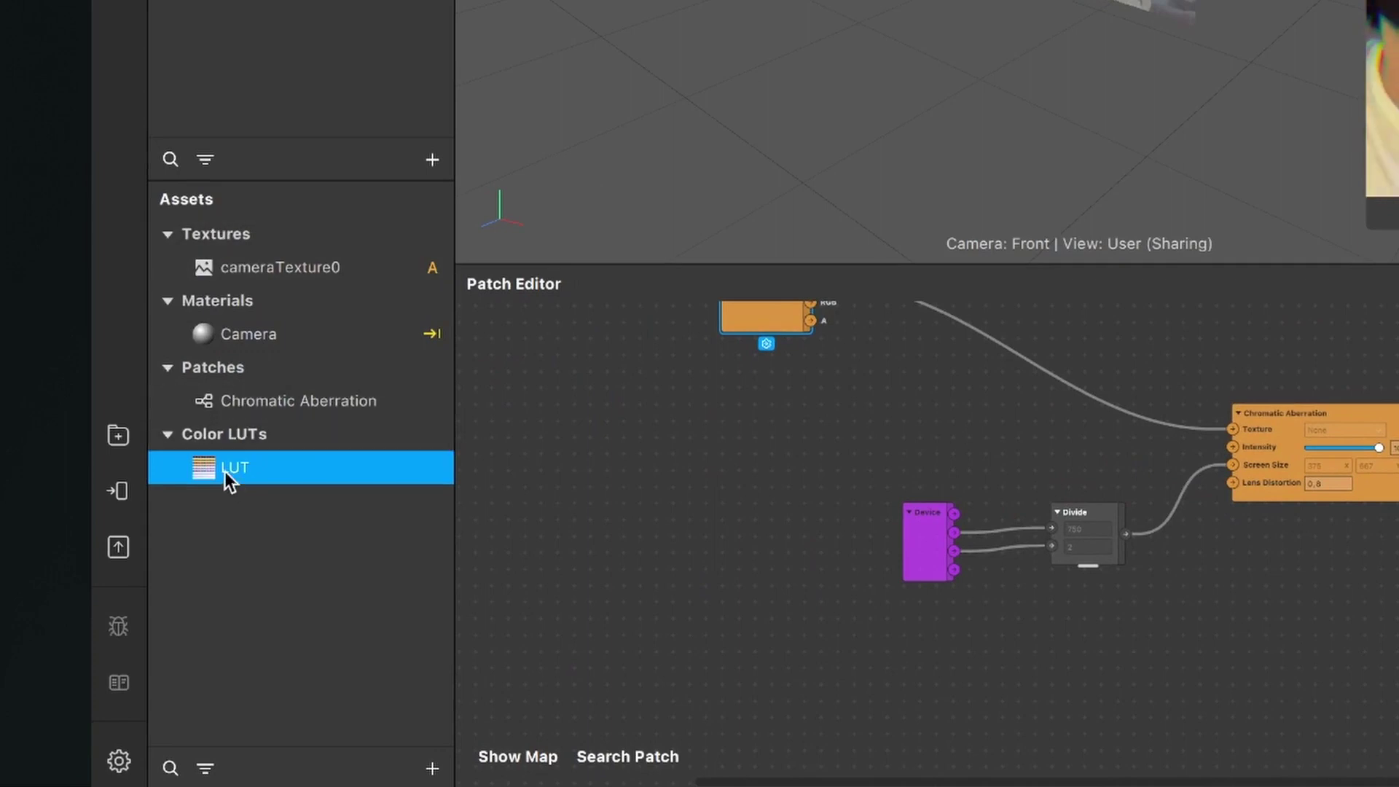
drag(243, 470, 678, 439)
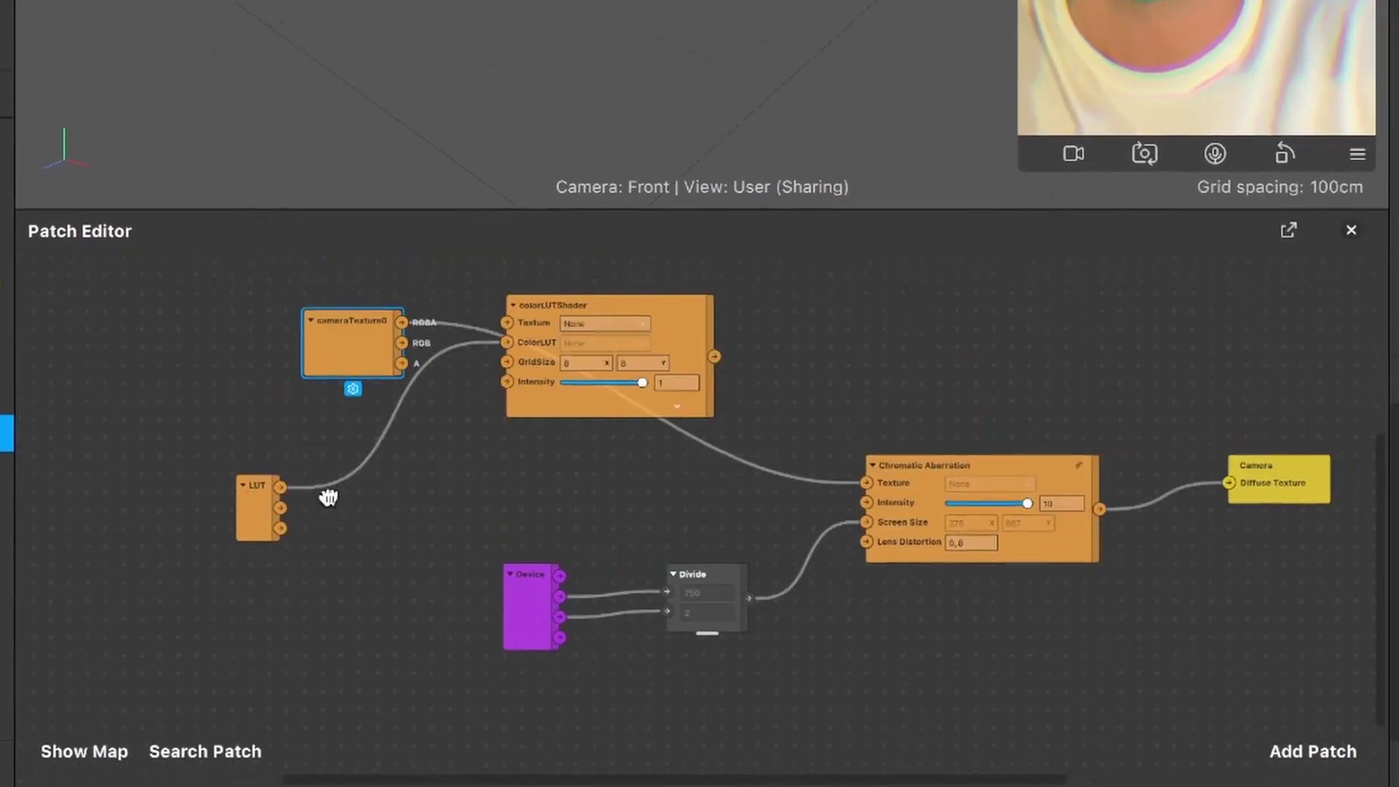
drag(755, 336, 622, 485)
drag(384, 567, 385, 544)
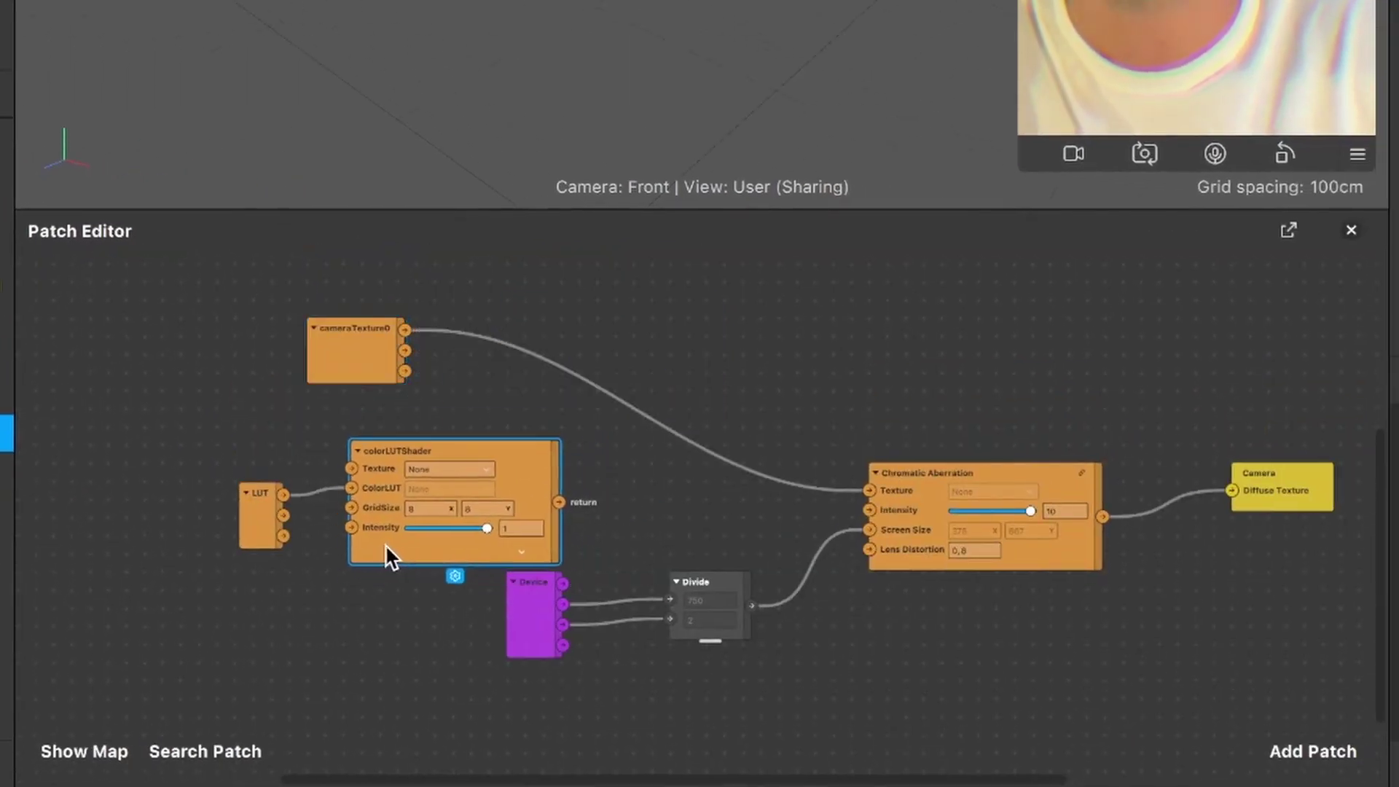
scroll(357, 535, up, 3)
scroll(380, 450, up, 2)
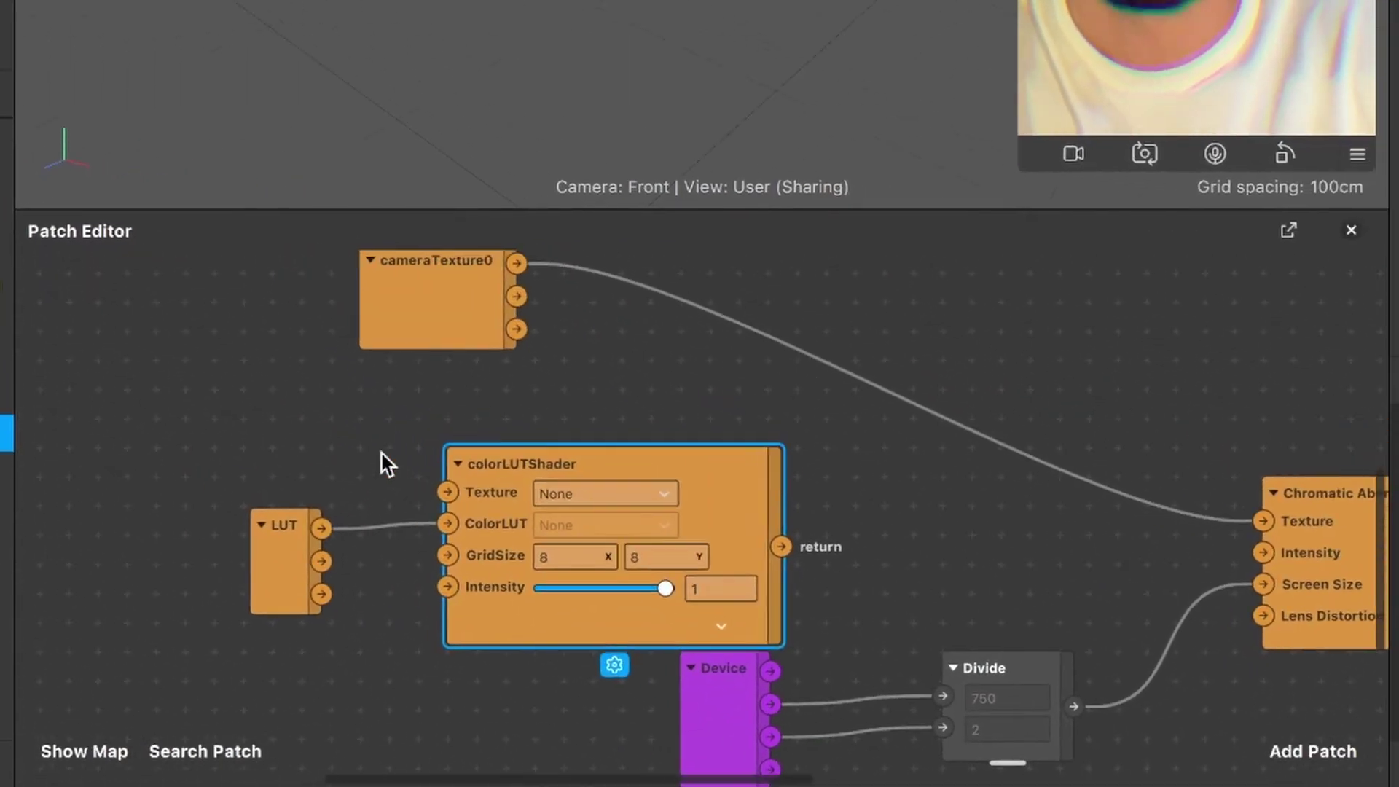
drag(459, 295, 266, 295)
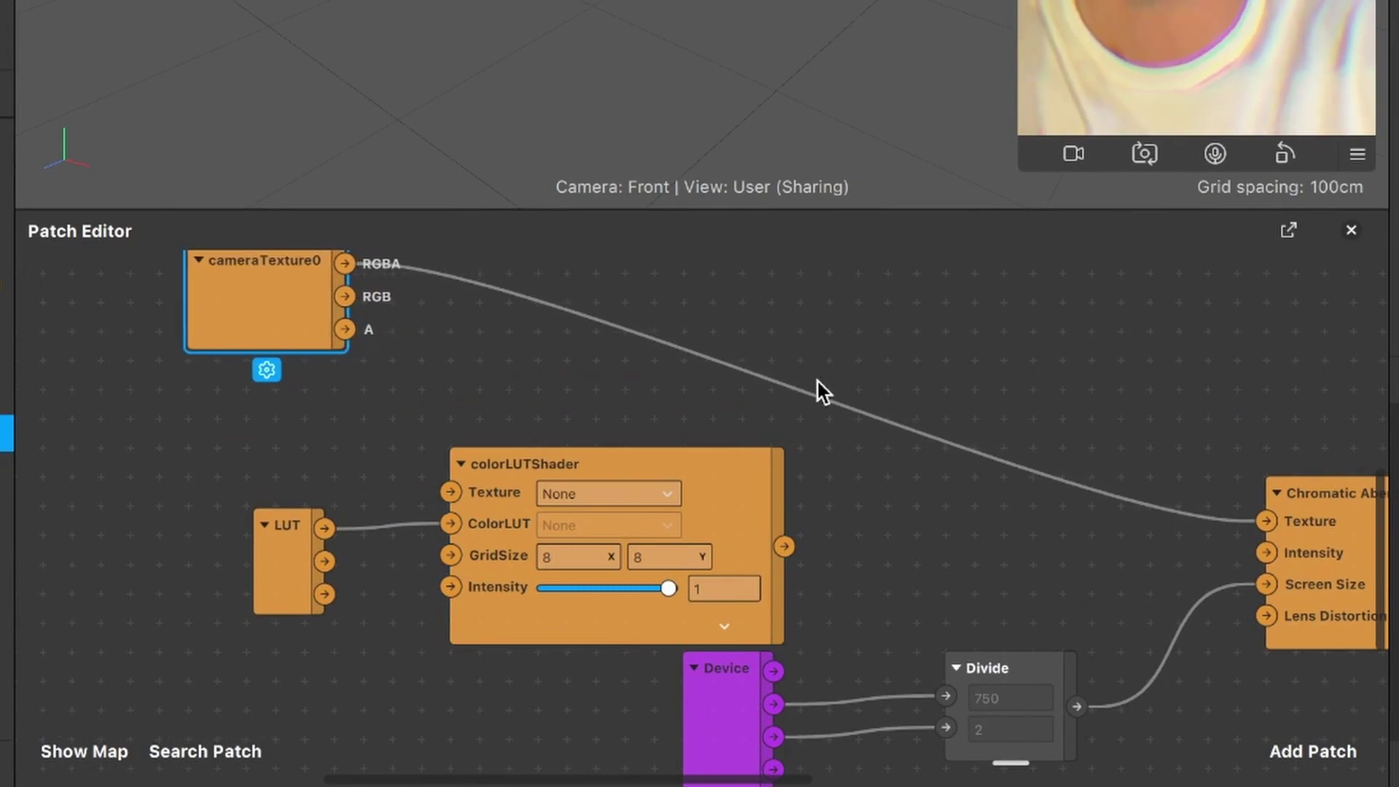
scroll(818, 390, up, 1)
Reroute cameraTexture0 through colorLUTShader into Chromatic Aberration's Texture input.
click(762, 397)
scroll(761, 399, right, 3)
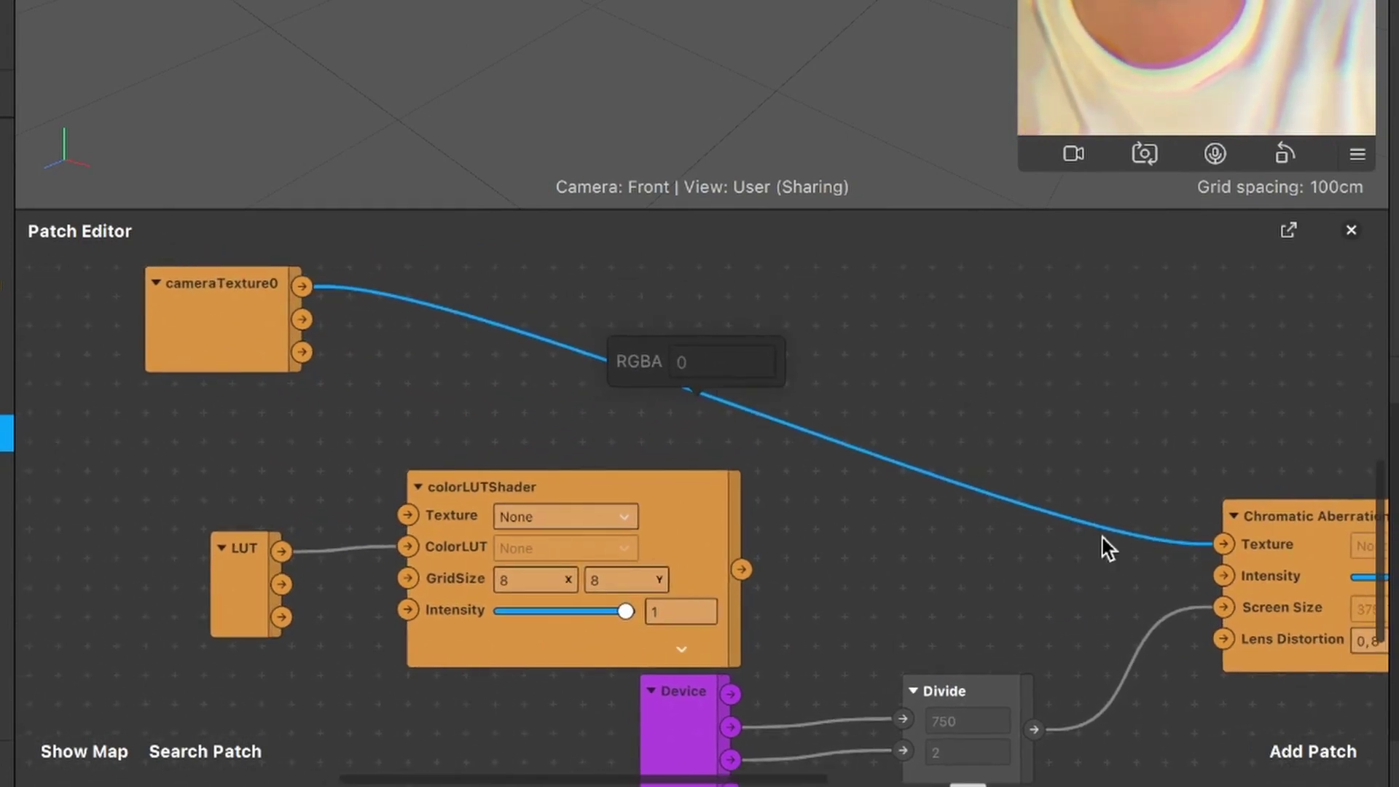
key(Delete)
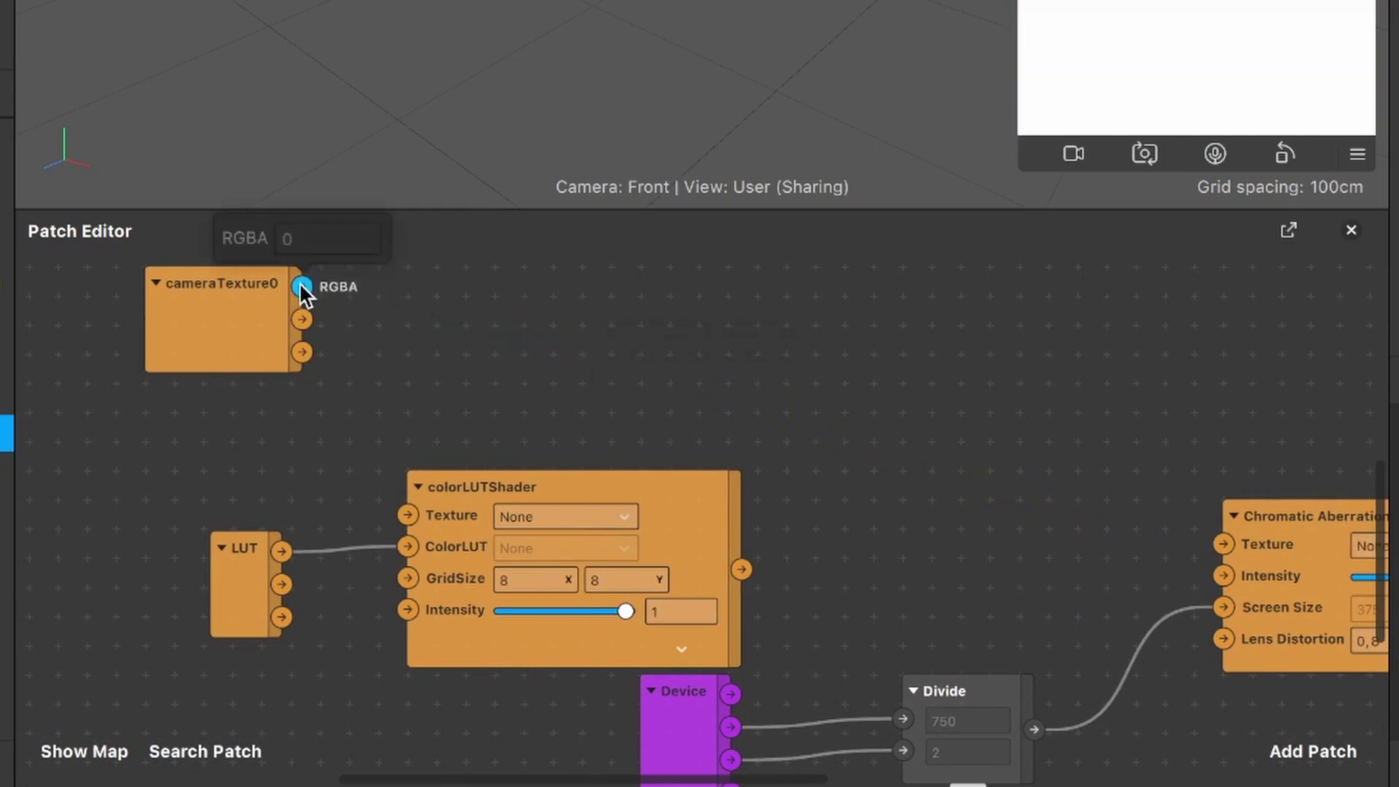
drag(298, 283, 409, 514)
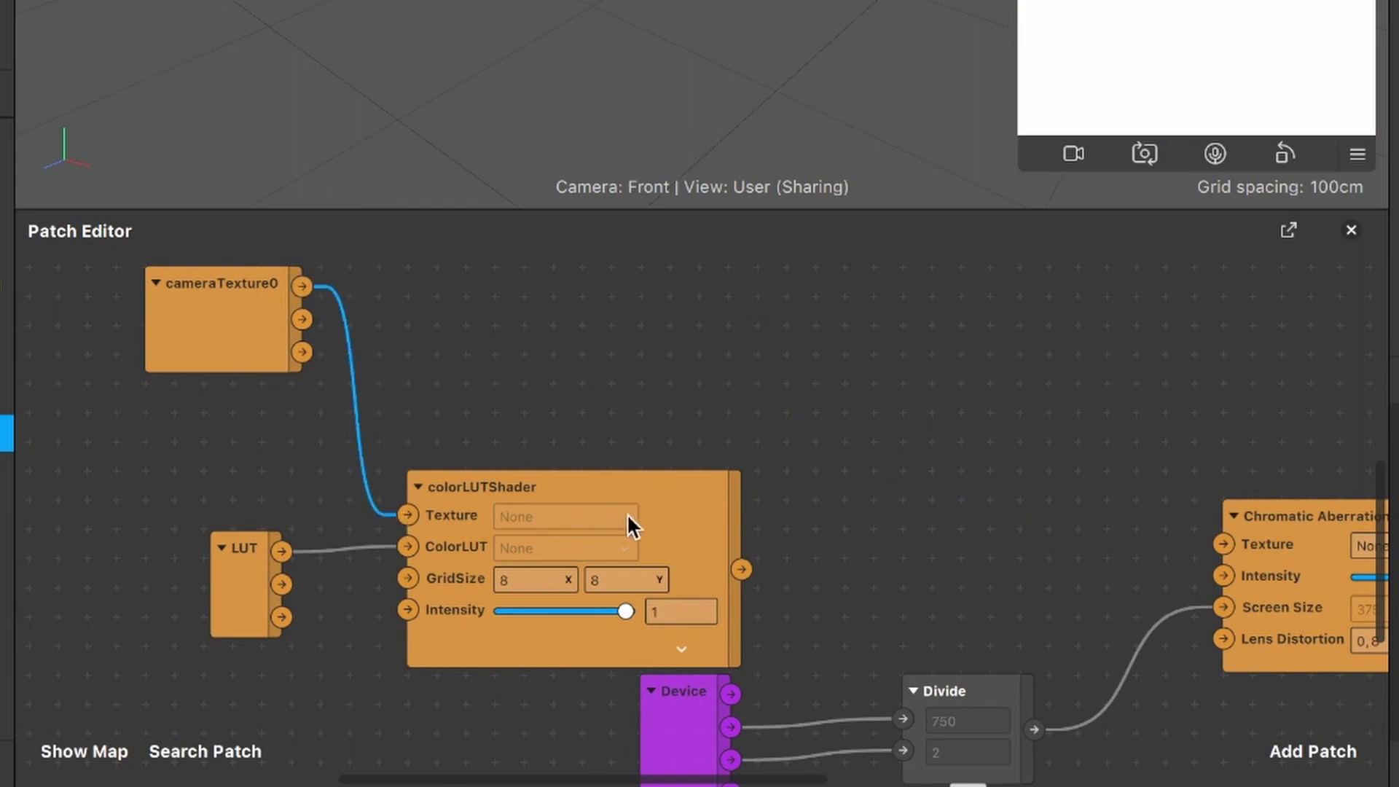
drag(626, 513, 709, 350)
scroll(763, 419, right, 4)
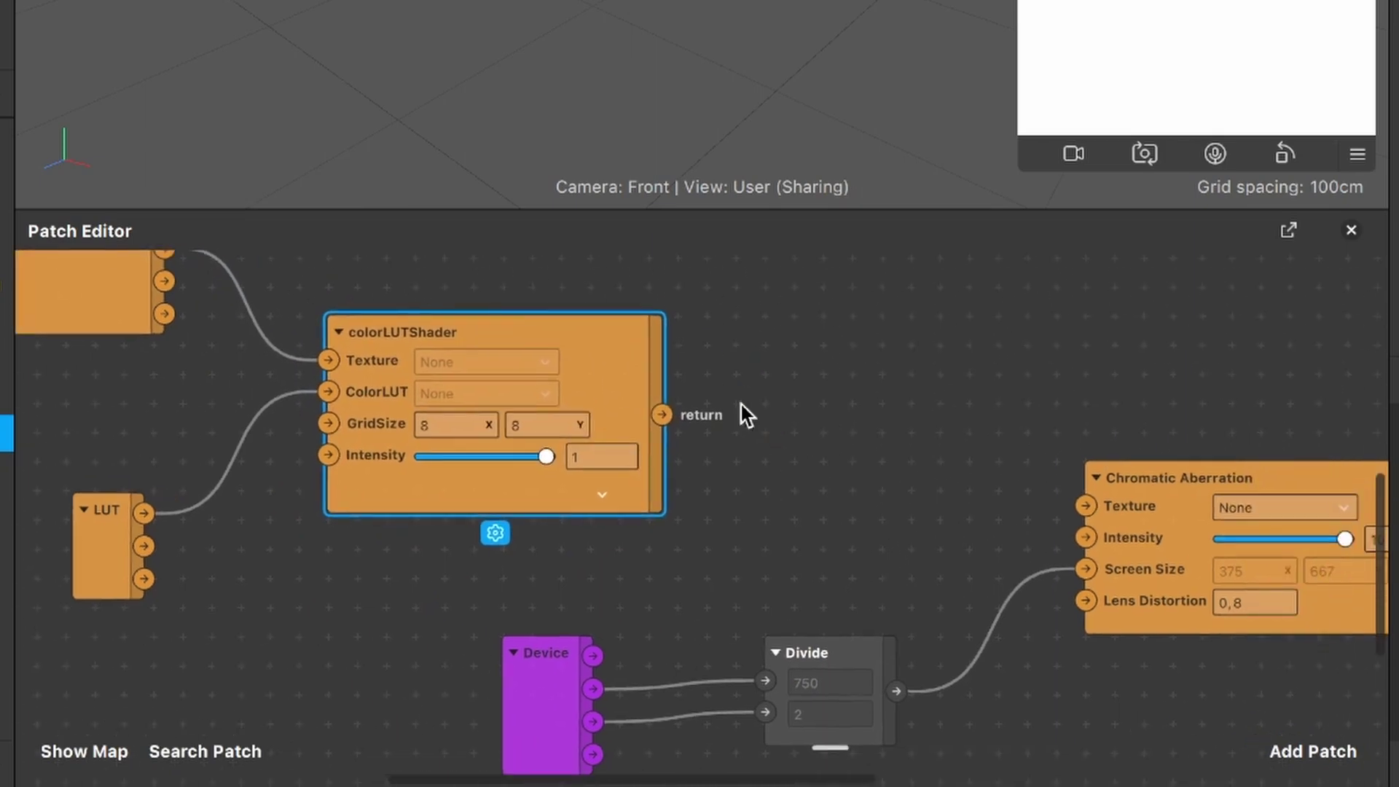
drag(662, 414, 1067, 503)
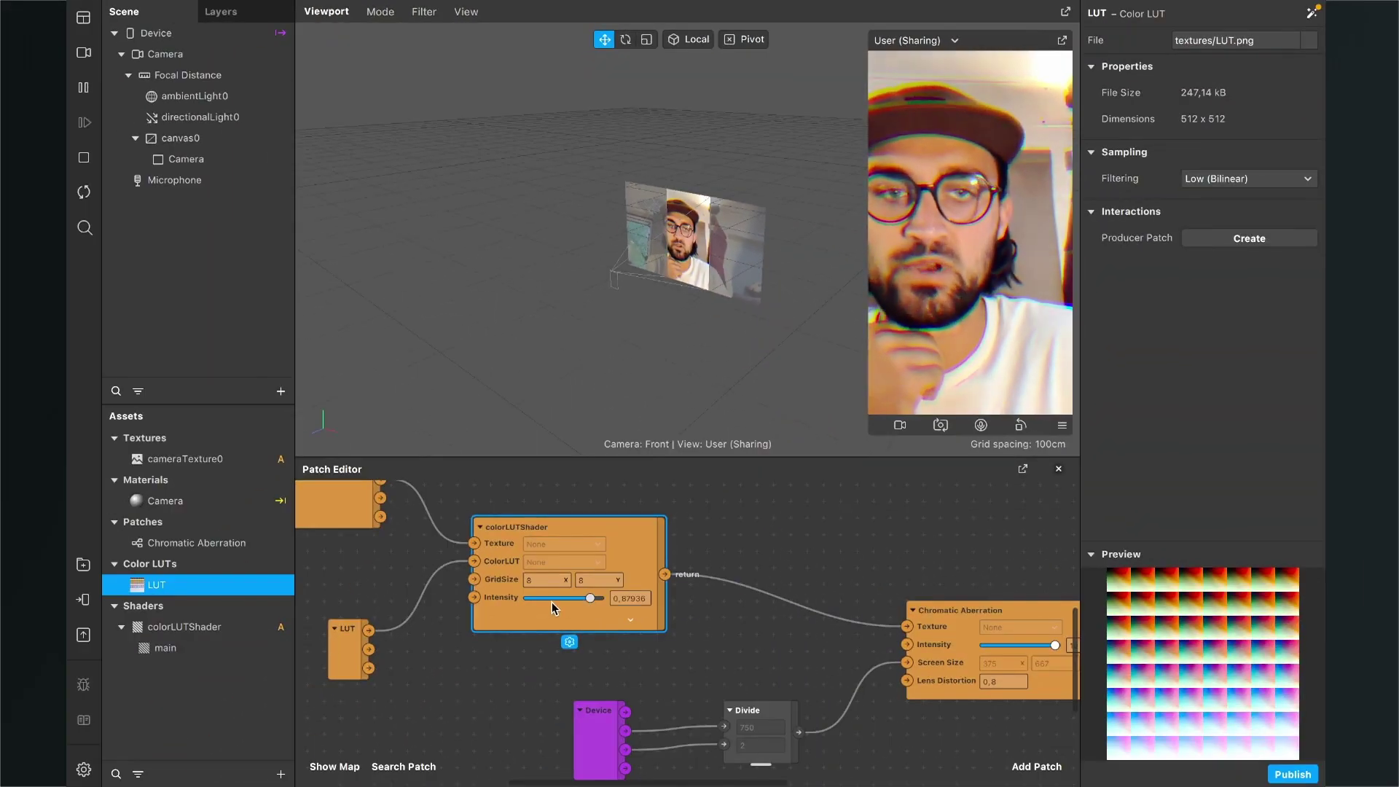
Lower the colorLUTShader Intensity from 1 through 0.66 to about 0.31.
drag(578, 770, 548, 776)
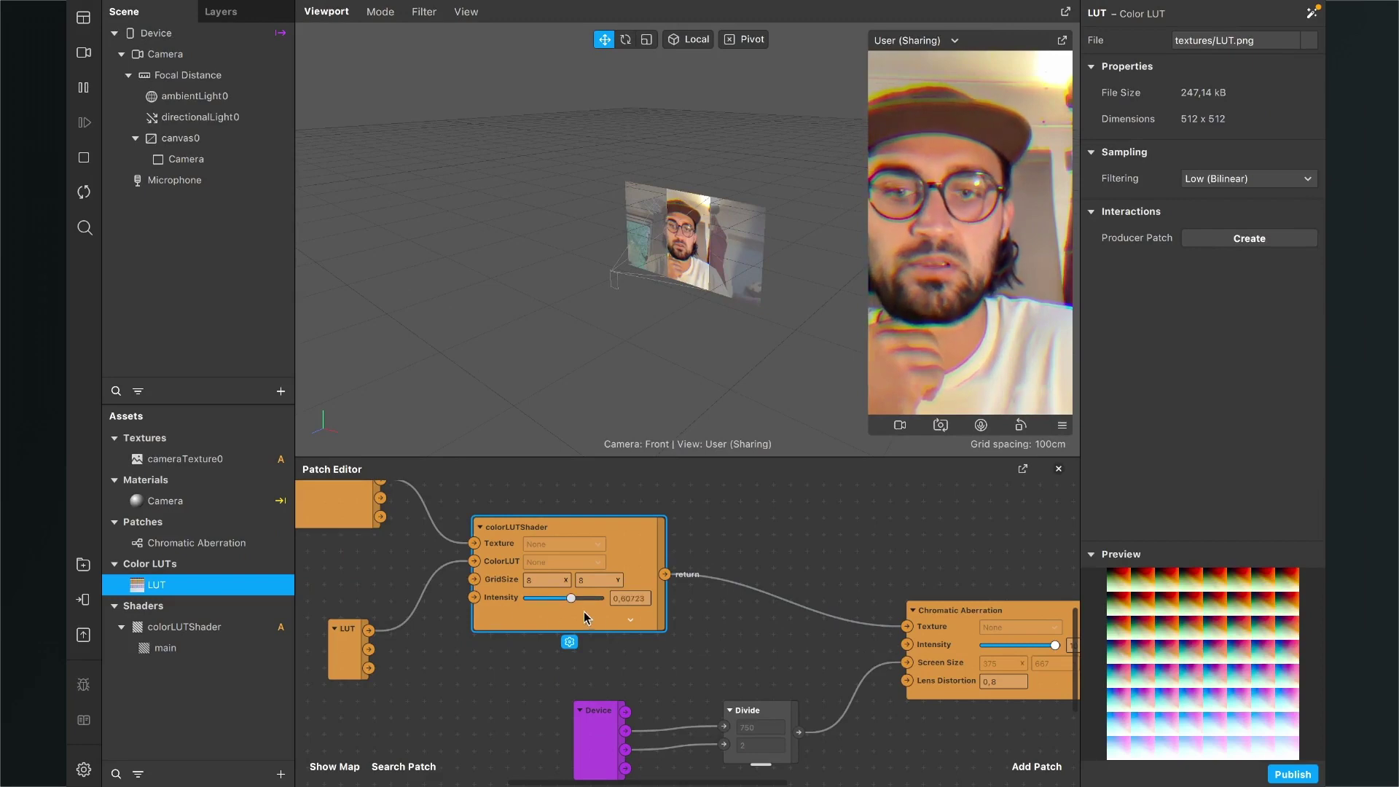
drag(574, 600, 611, 597)
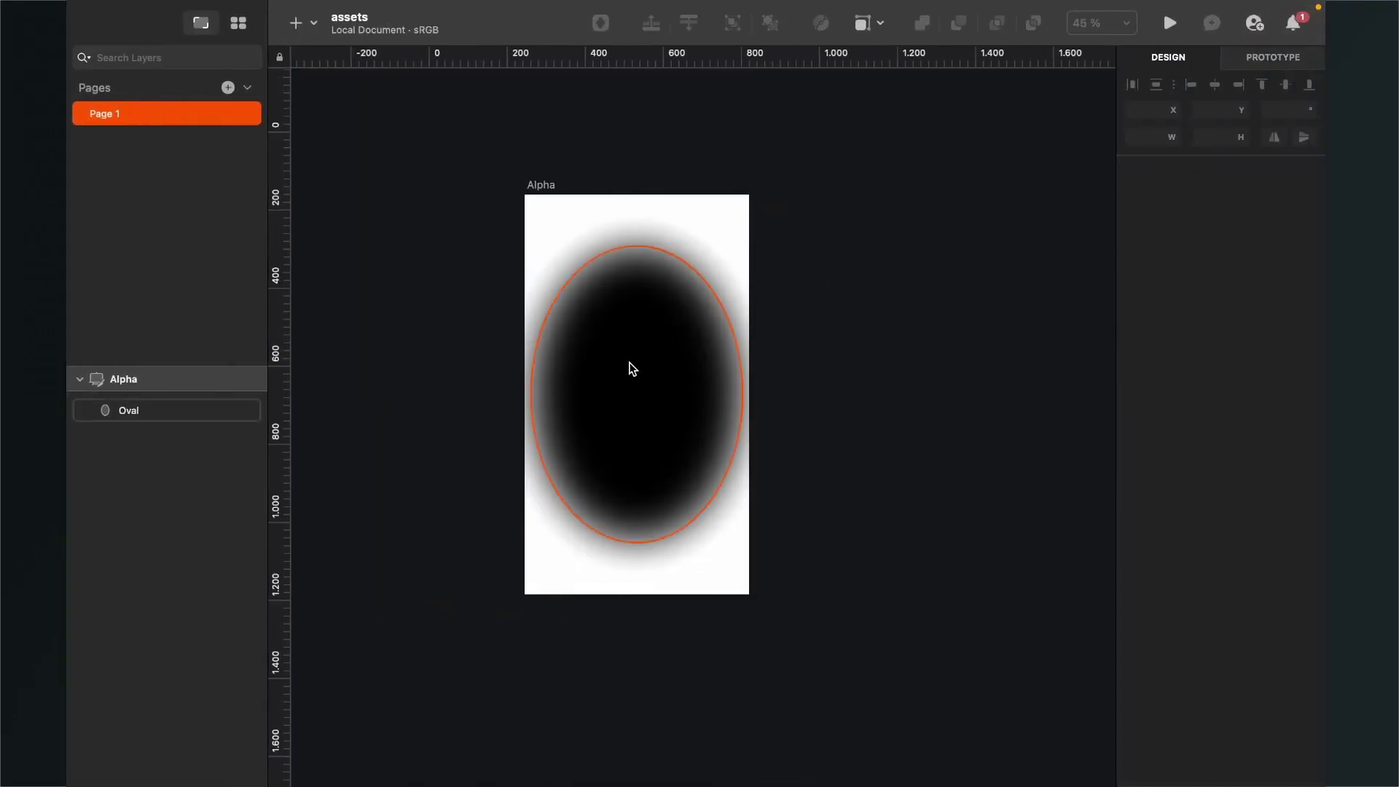
Scale the Alpha artboard's Oval layer symmetrically from its centre to 542 × 822.
click(628, 385)
mouse_move(637, 543)
alt+mouse_down()
mouse_move(623, 513)
mouse_move(625, 565)
mouse_move(621, 532)
mouse_move(619, 545)
alt+mouse_up()
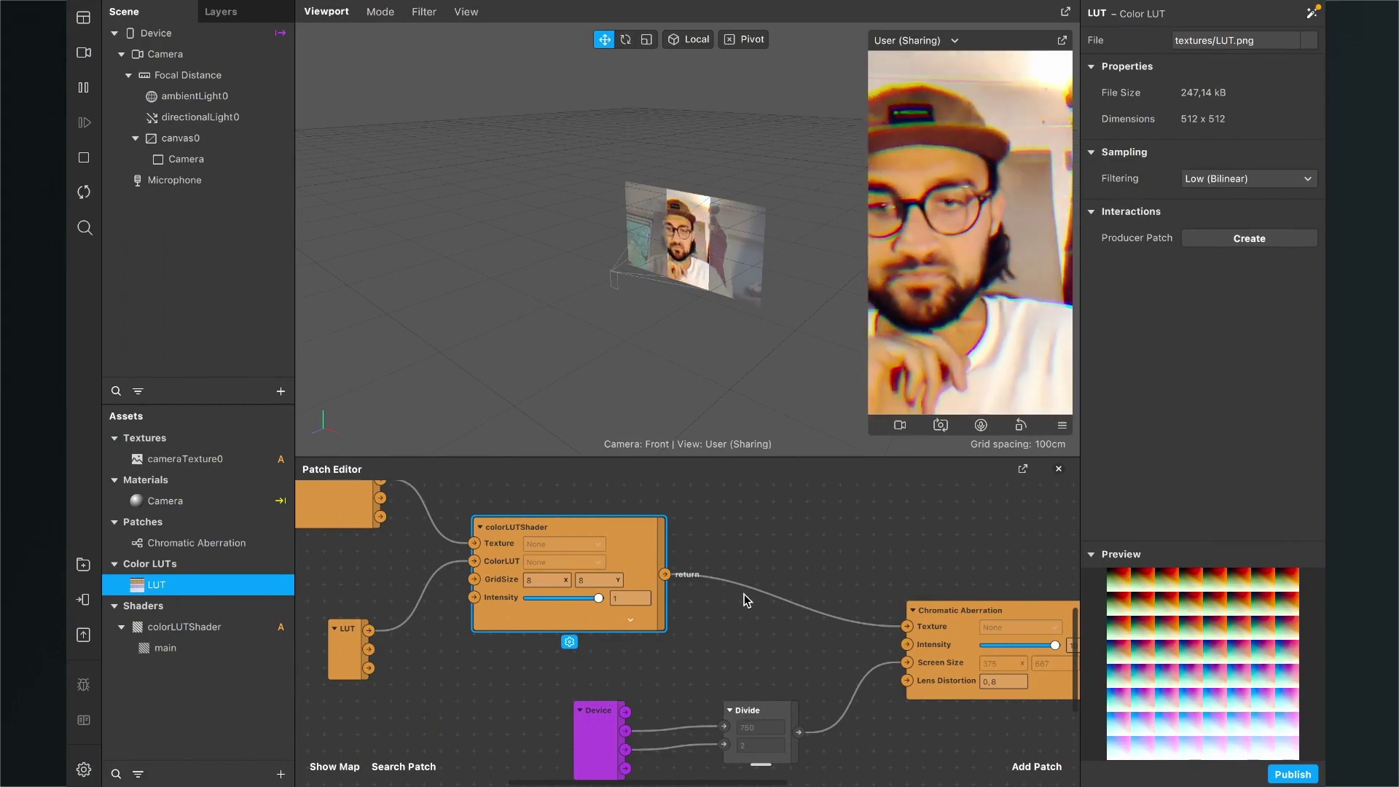
scroll(743, 593, down, 5)
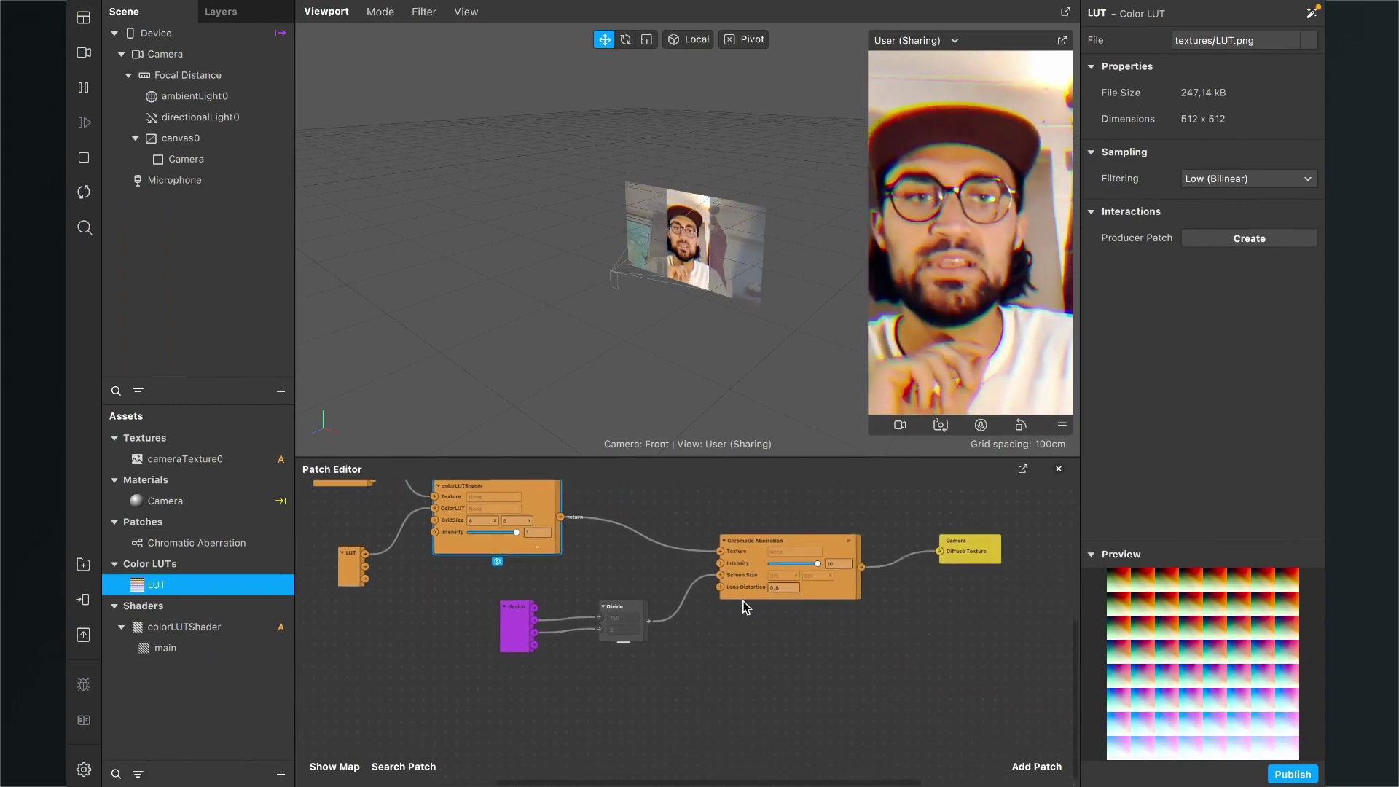
scroll(744, 607, right, 1)
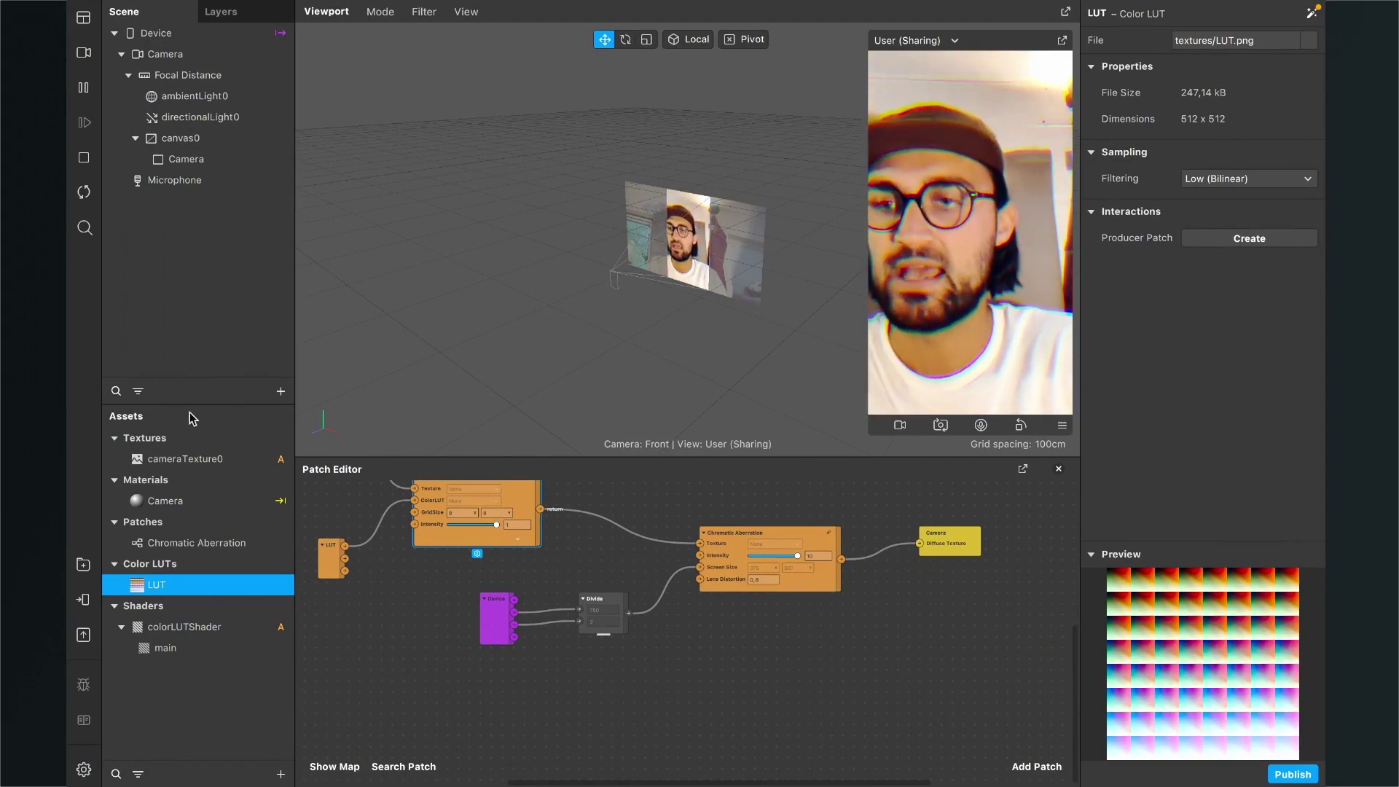
Create a new material asset called Mask with its Shader Type set to Flat.
click(280, 771)
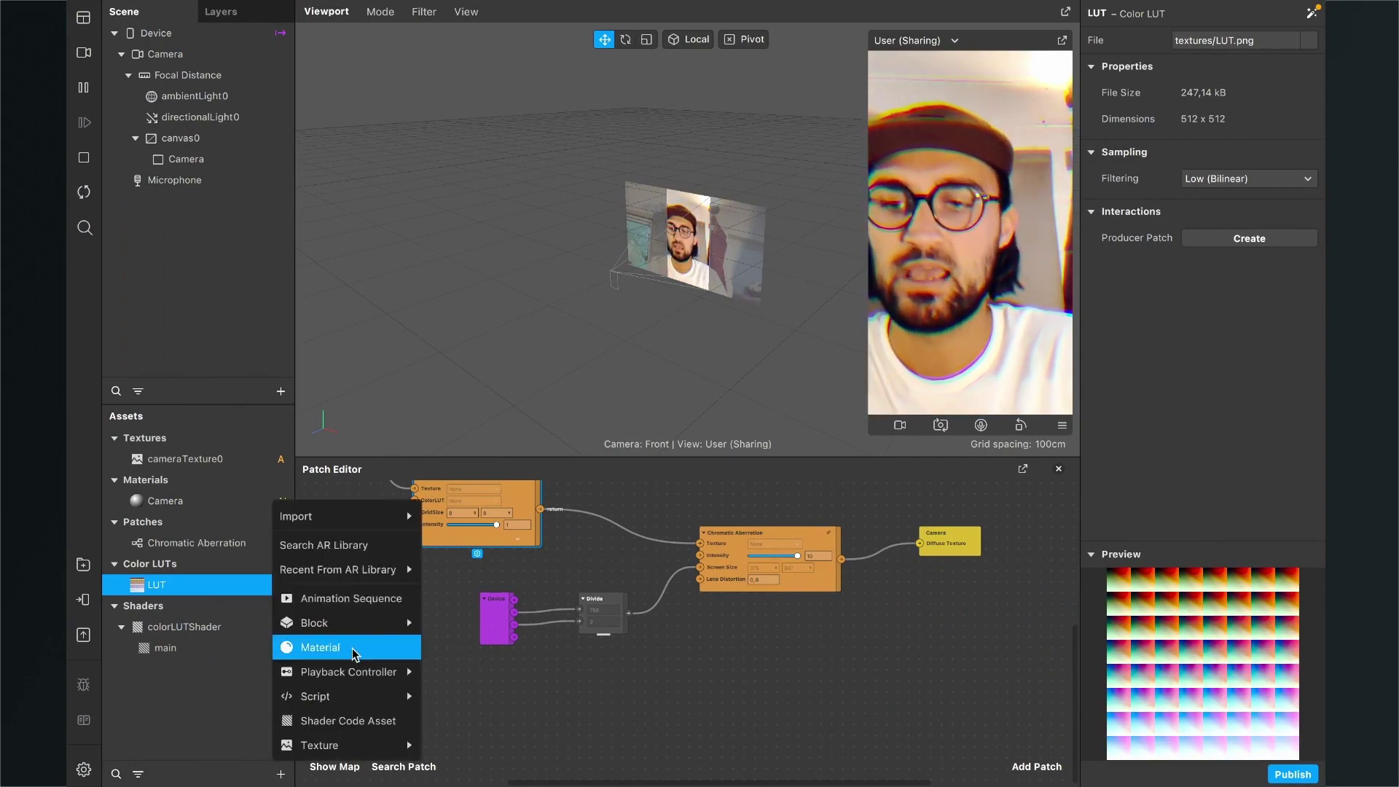
click(320, 562)
text(Alpha)
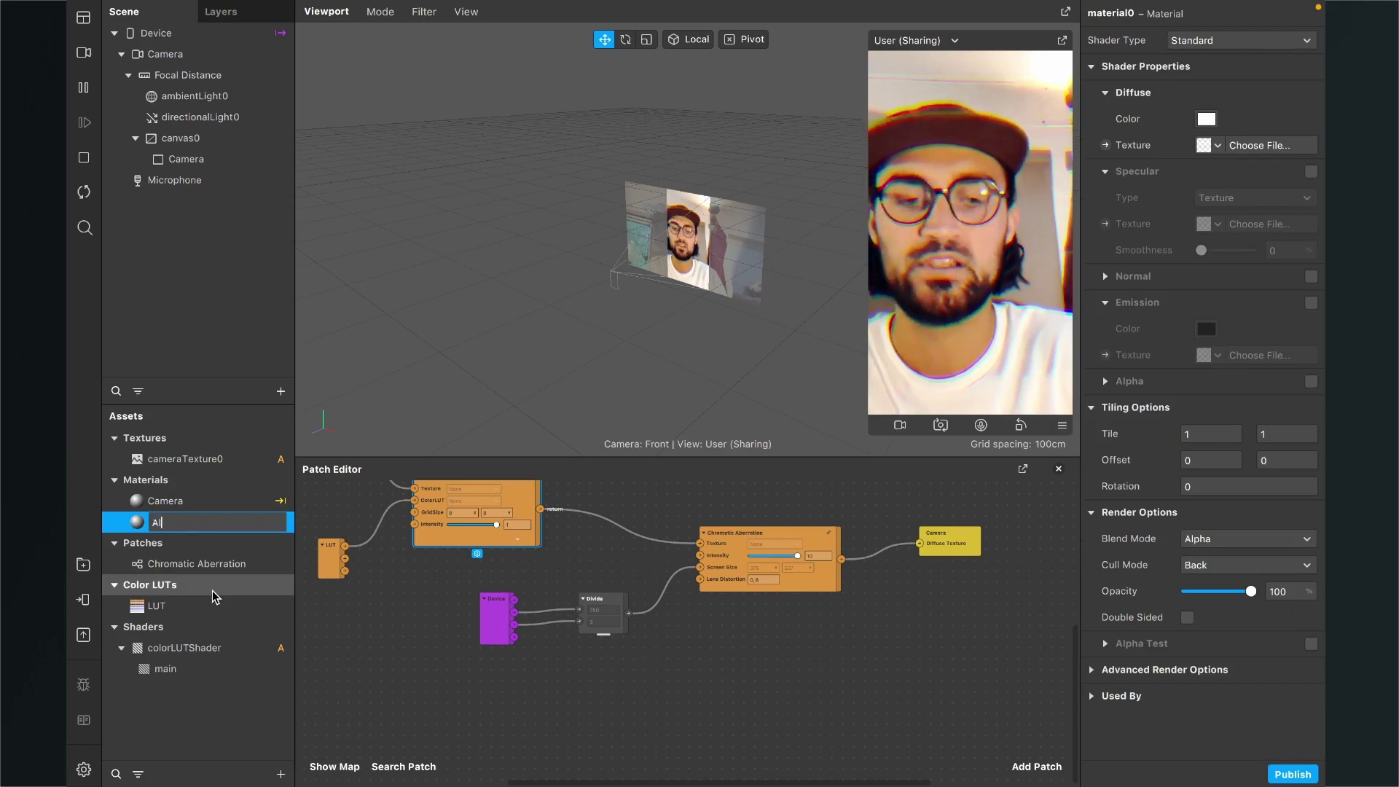
key(BackSpace)
key(BackSpace)
key(BackSpace)
key(BackSpace)
key(BackSpace)
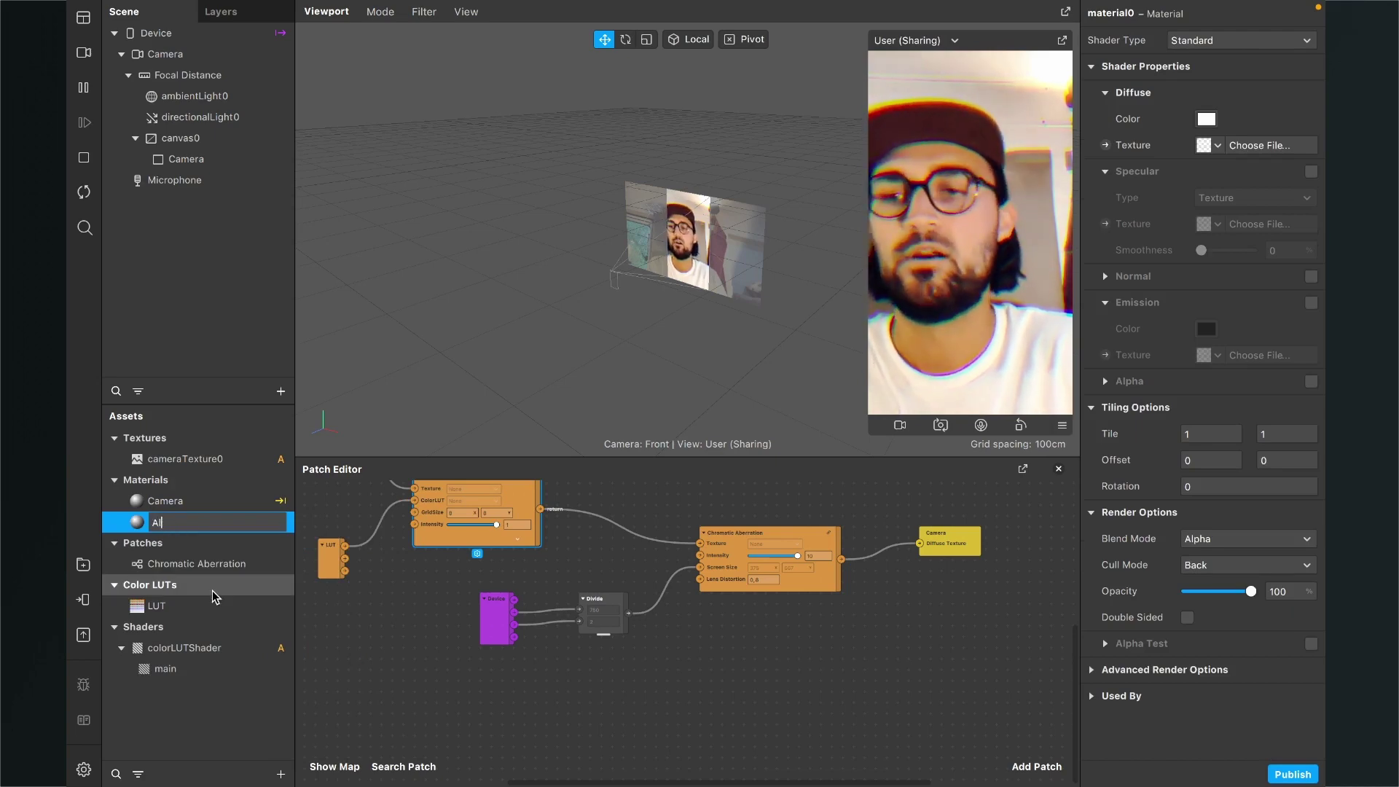
text(Mas)
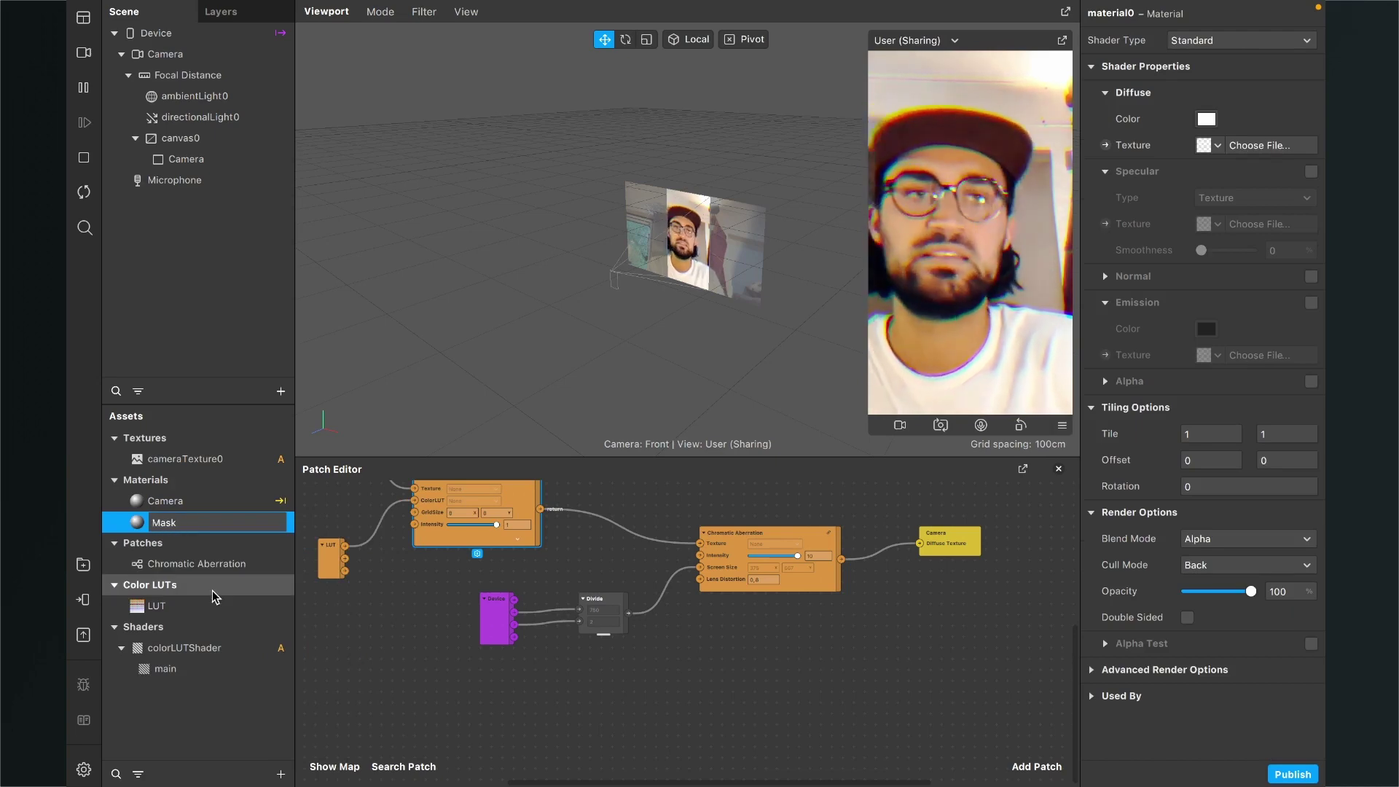
text(k)
key(Return)
click(1239, 40)
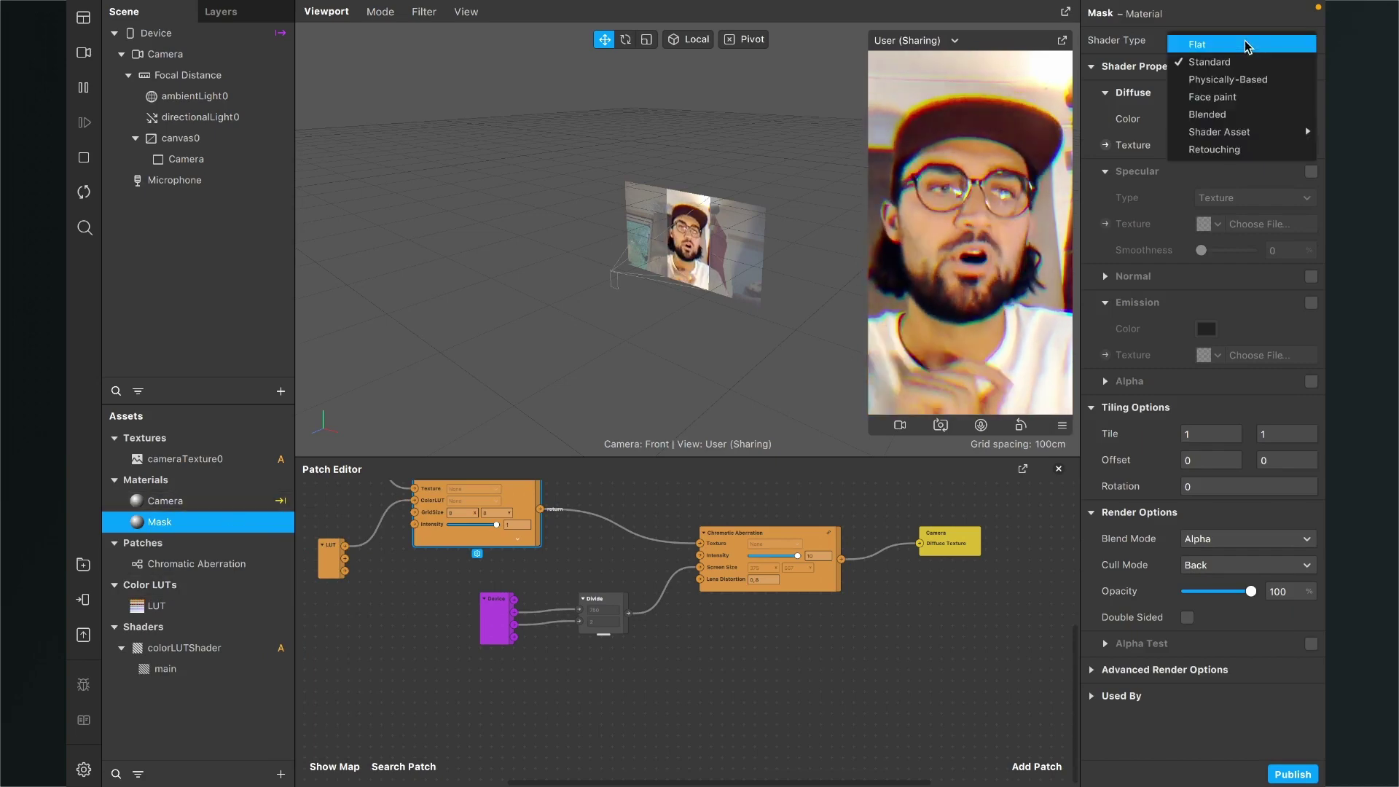
click(1242, 43)
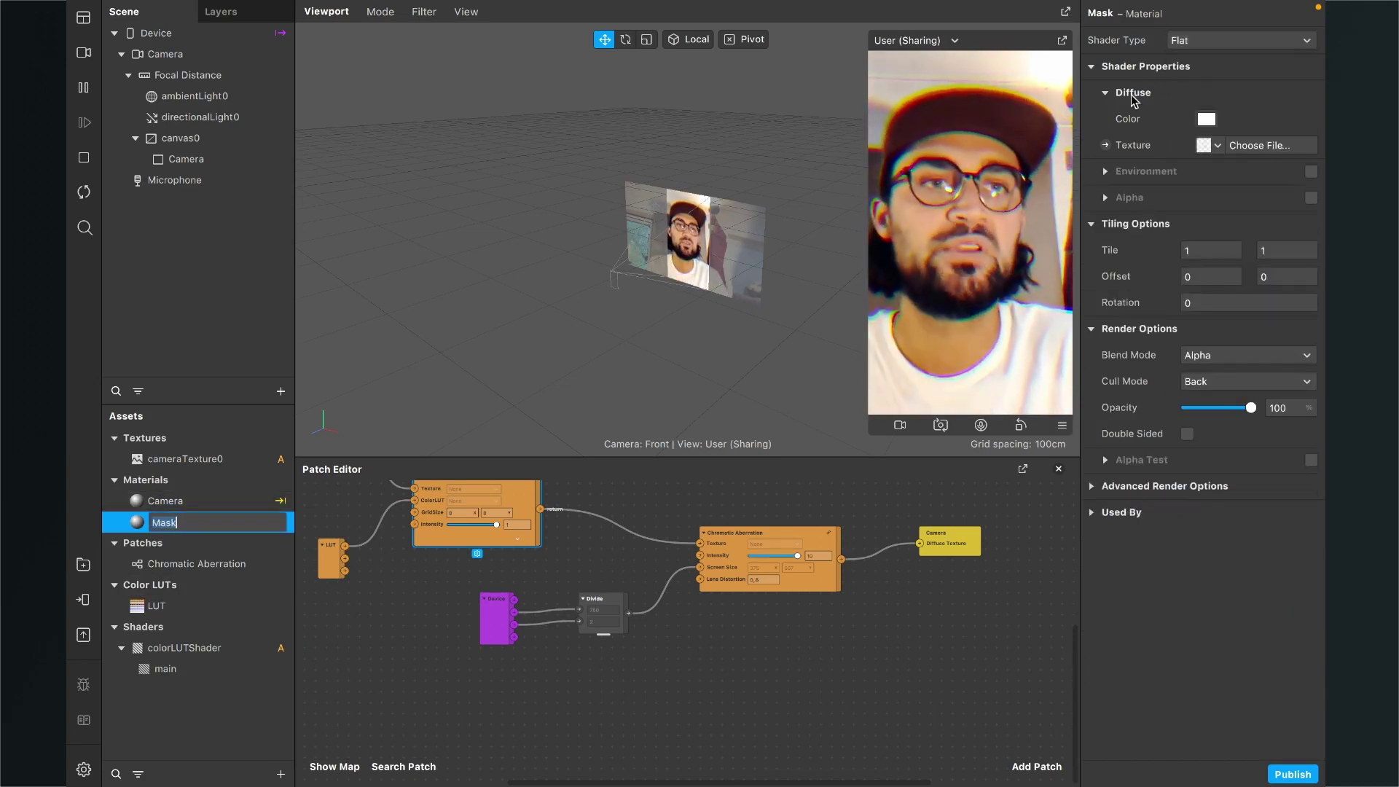
Add a Mask Diffuse Texture patch below Camera and connect Chromatic Aberration's output to it.
click(1105, 145)
scroll(790, 578, up, 3)
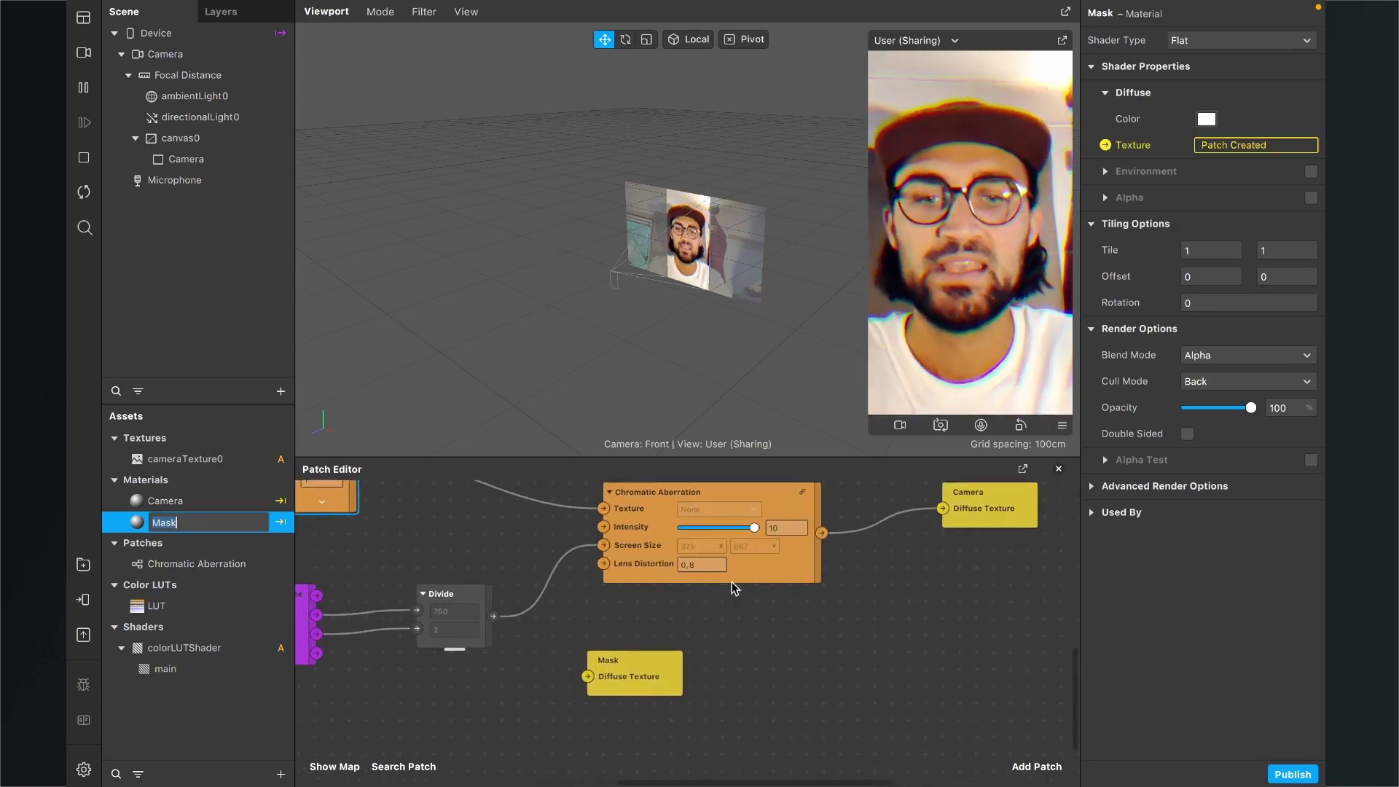
click(620, 671)
drag(619, 670, 974, 588)
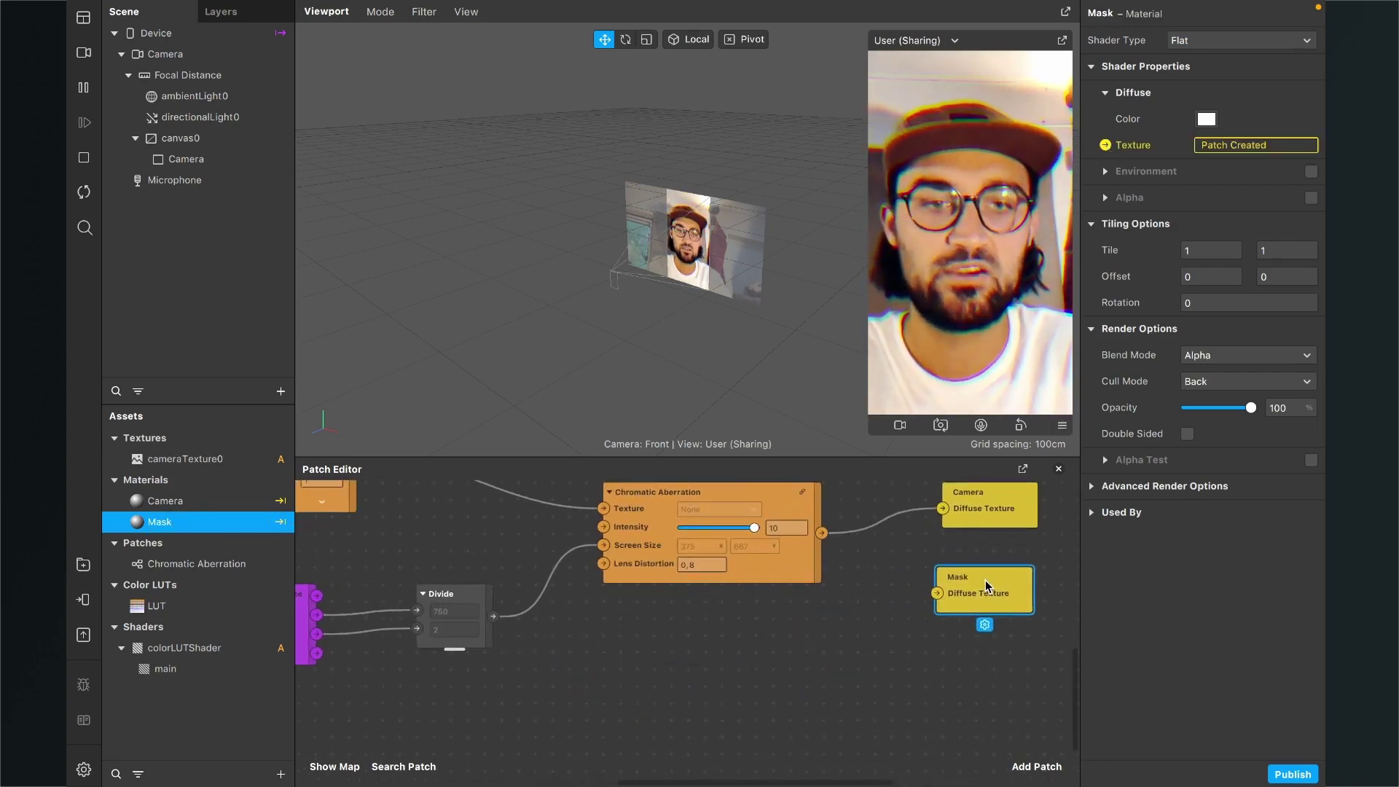
scroll(719, 528, up, 2)
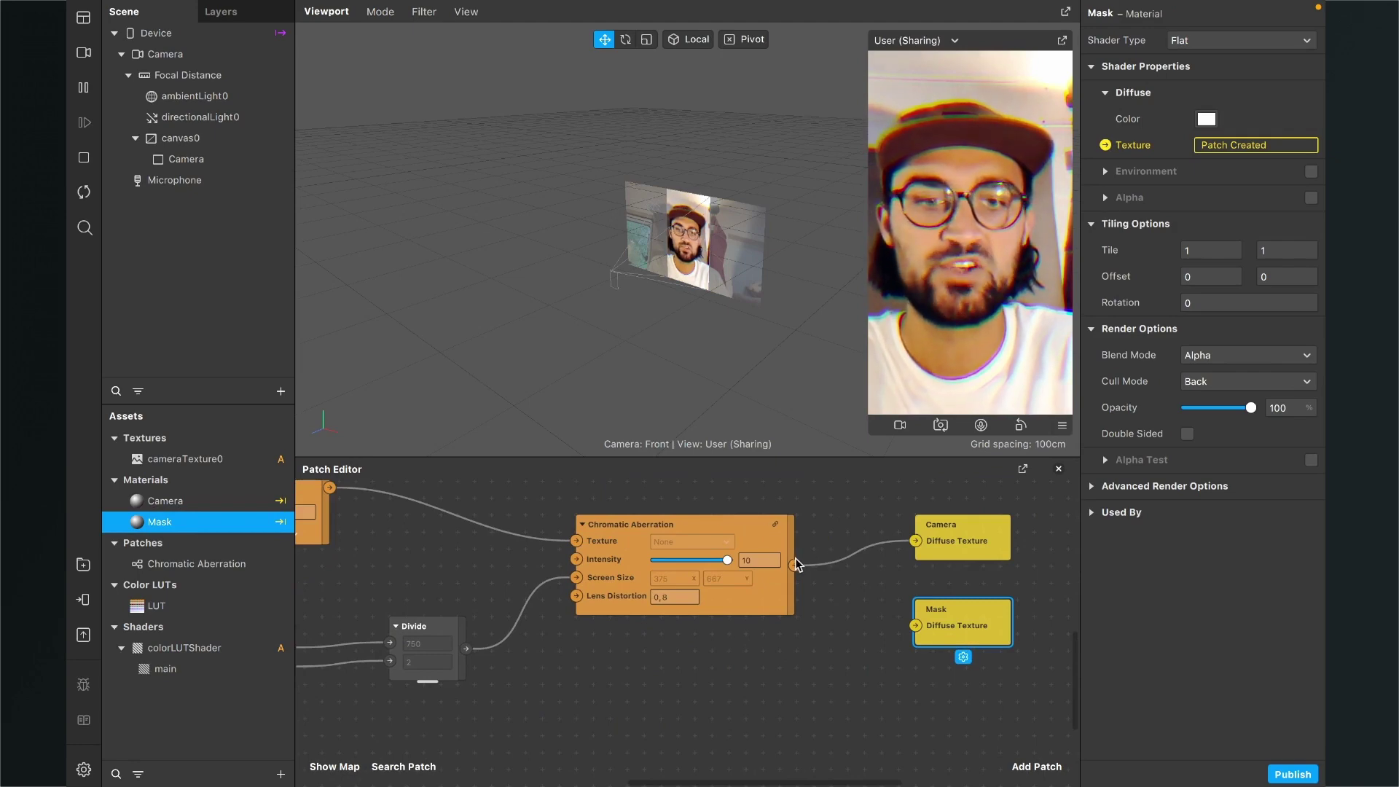
drag(794, 565, 912, 629)
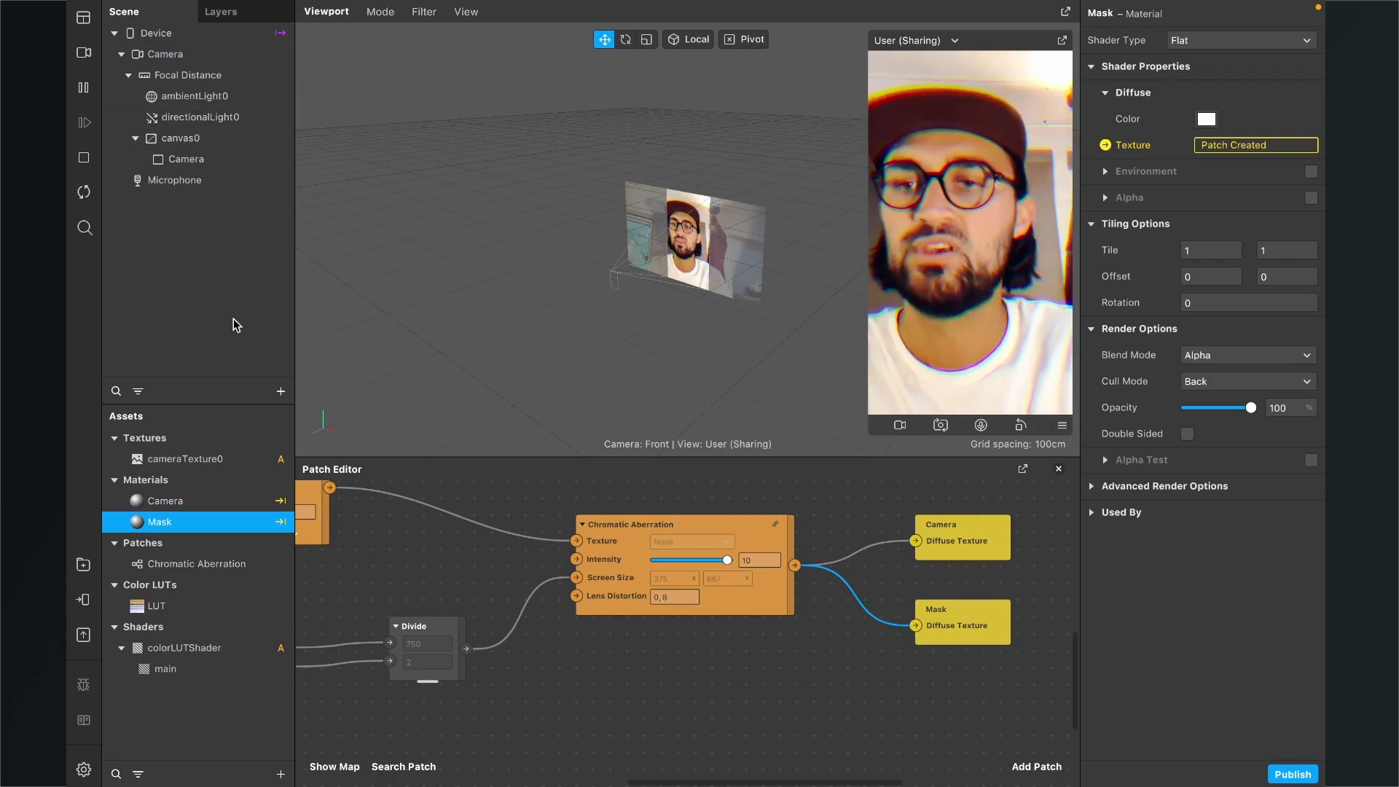
Insert a Rectangle into the scene and rename it Mask.
click(279, 392)
text(rec)
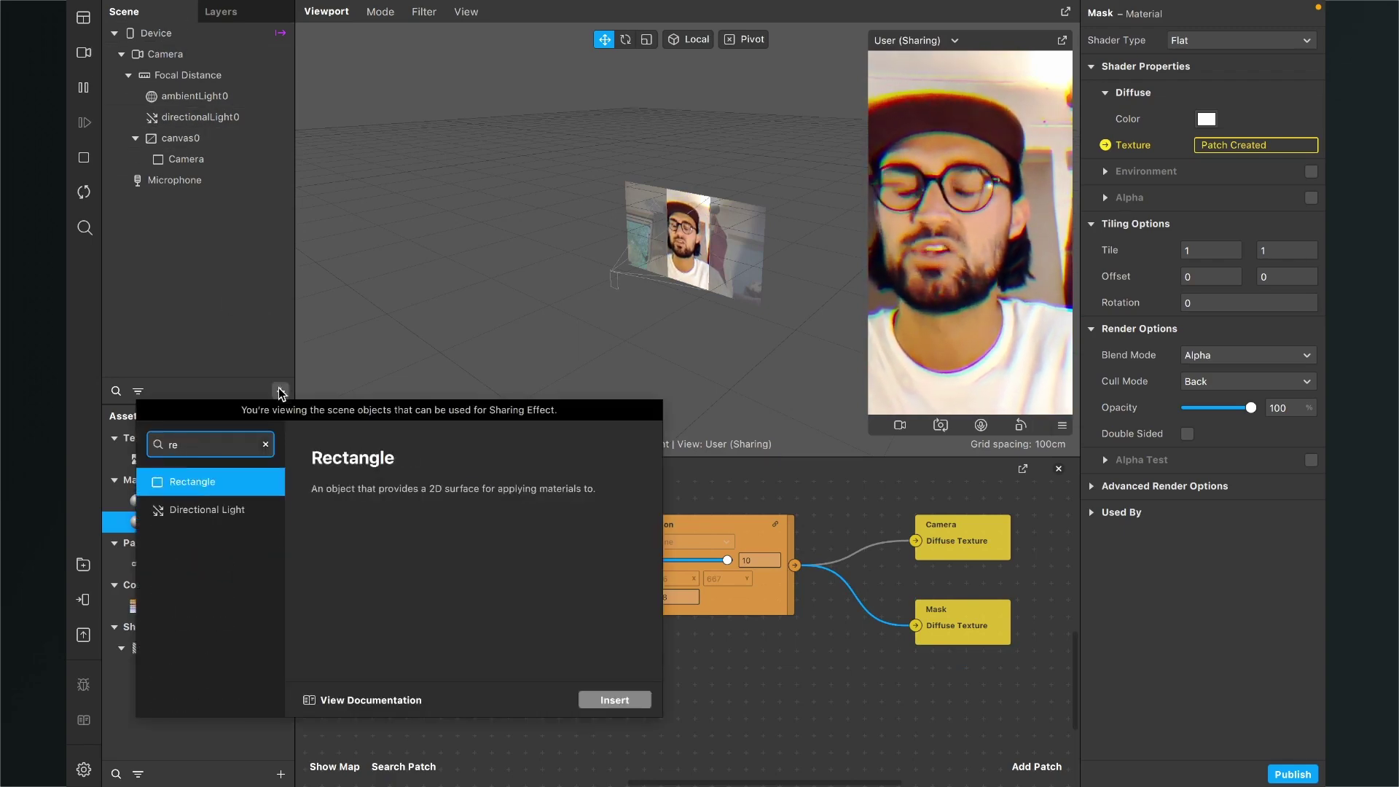
key(Return)
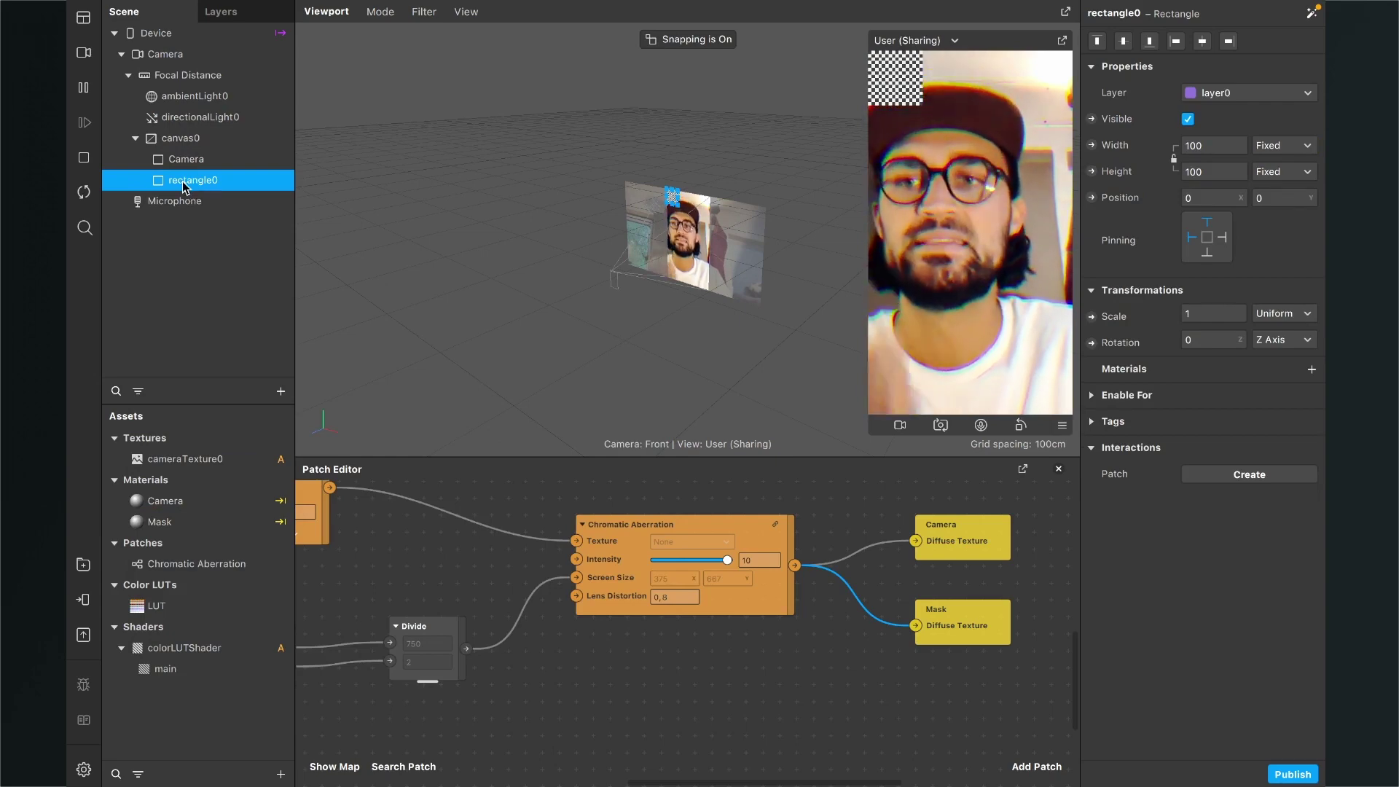
double_click(184, 180)
key(Return)
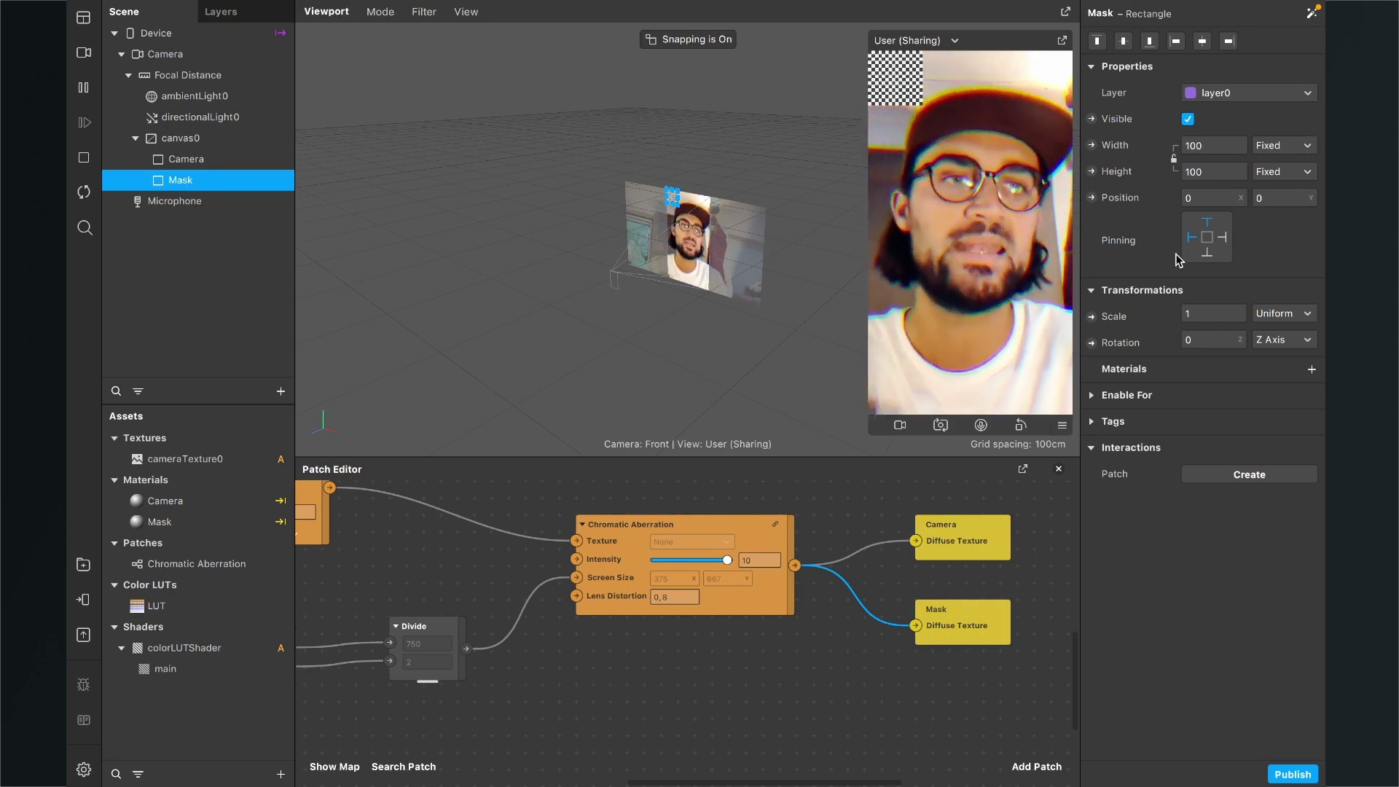
Make the Mask rectangle fill the screen's width and height, and assign it the Mask material.
click(1209, 171)
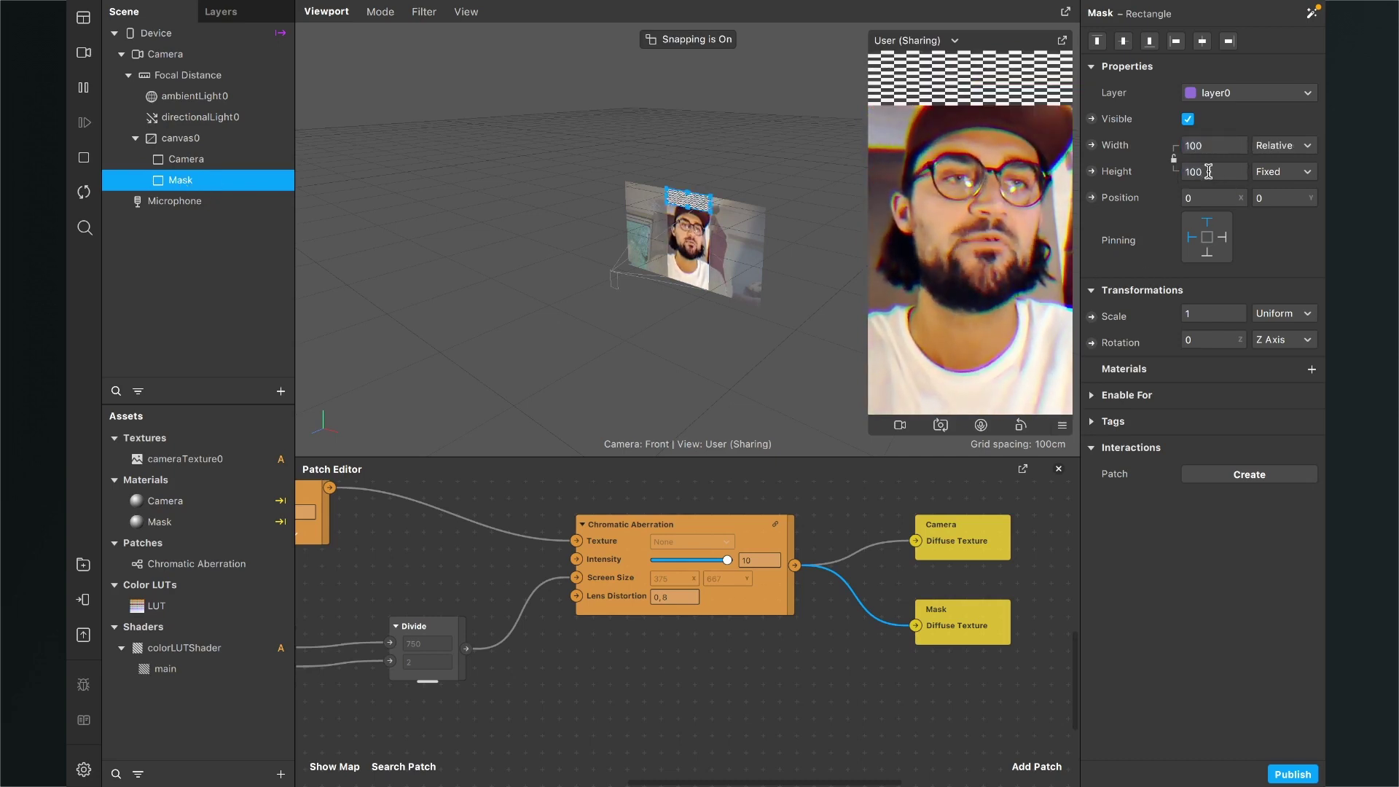
click(1209, 198)
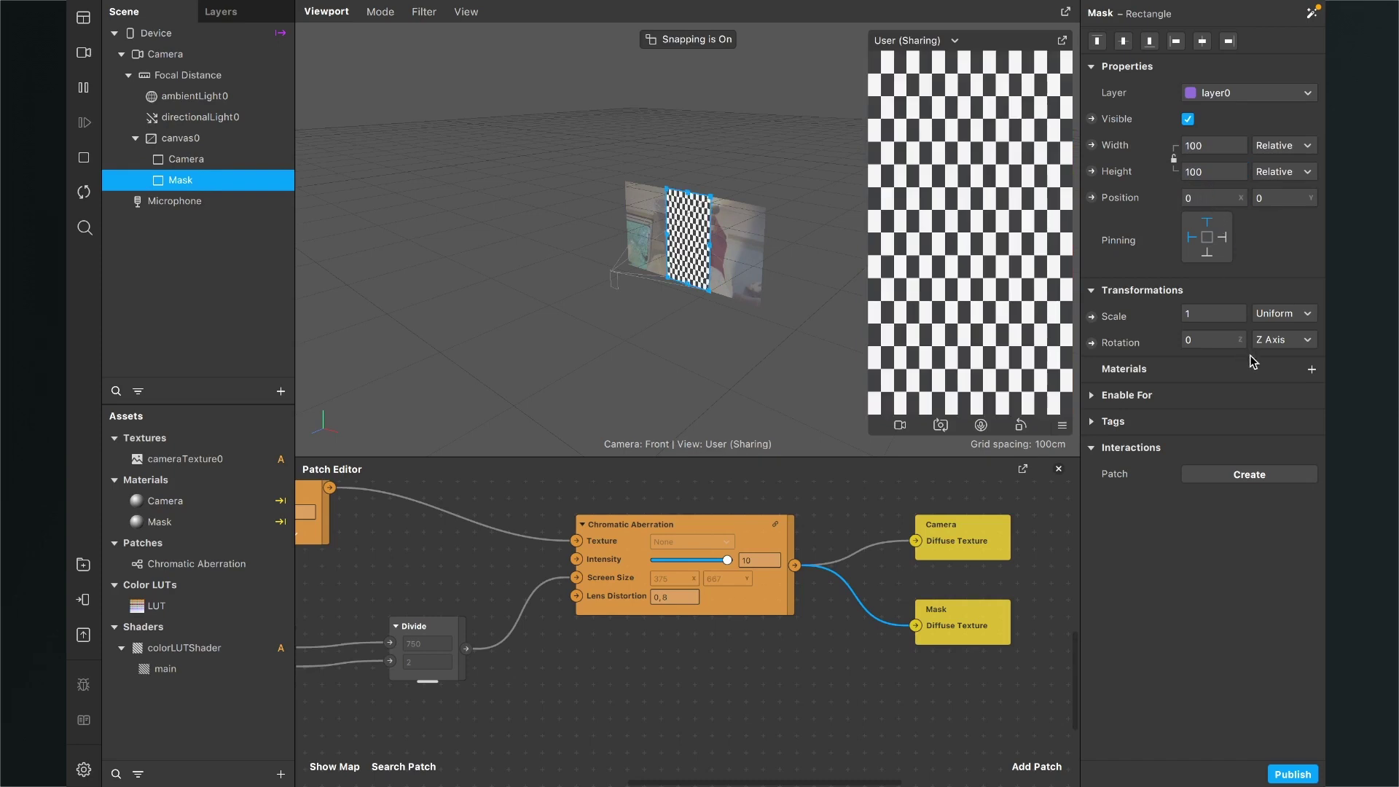
click(1310, 370)
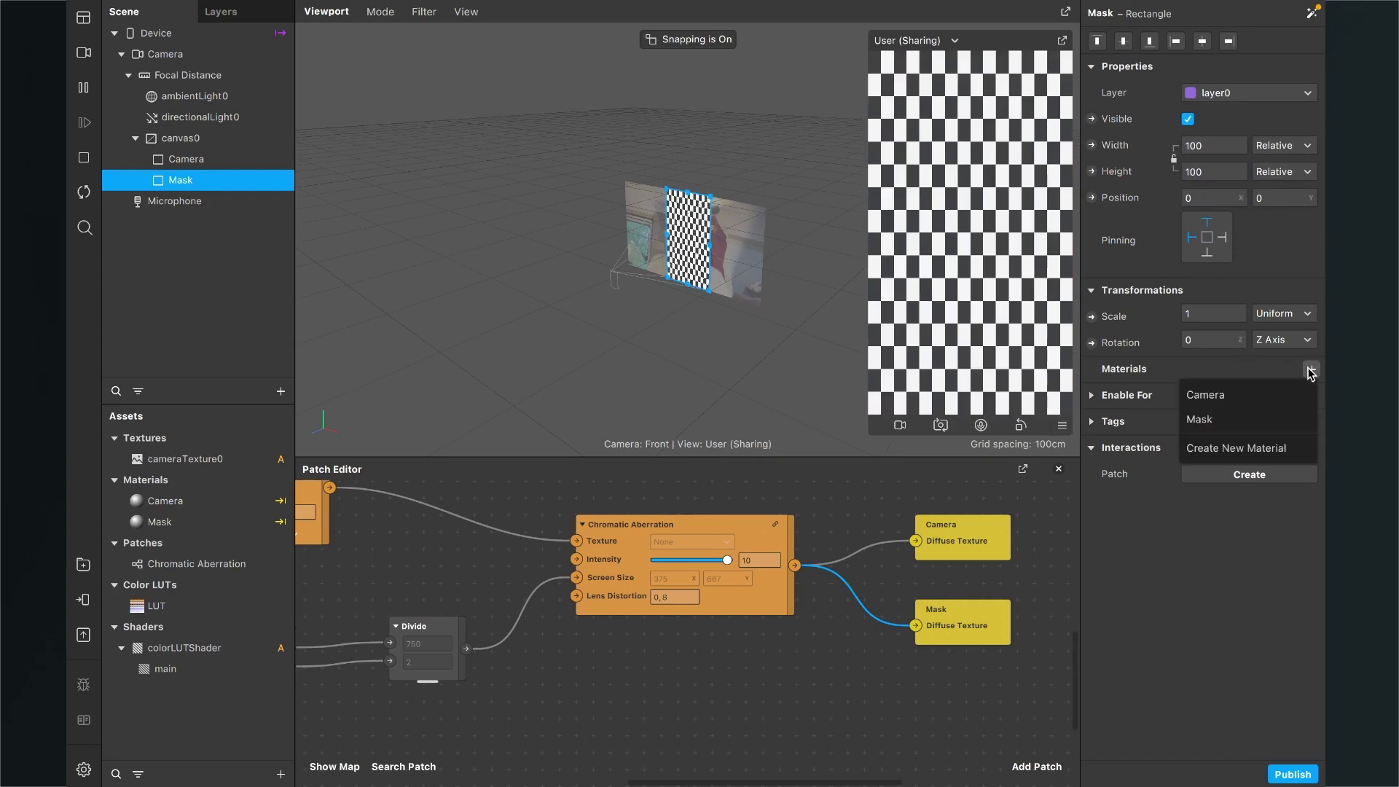
click(1203, 420)
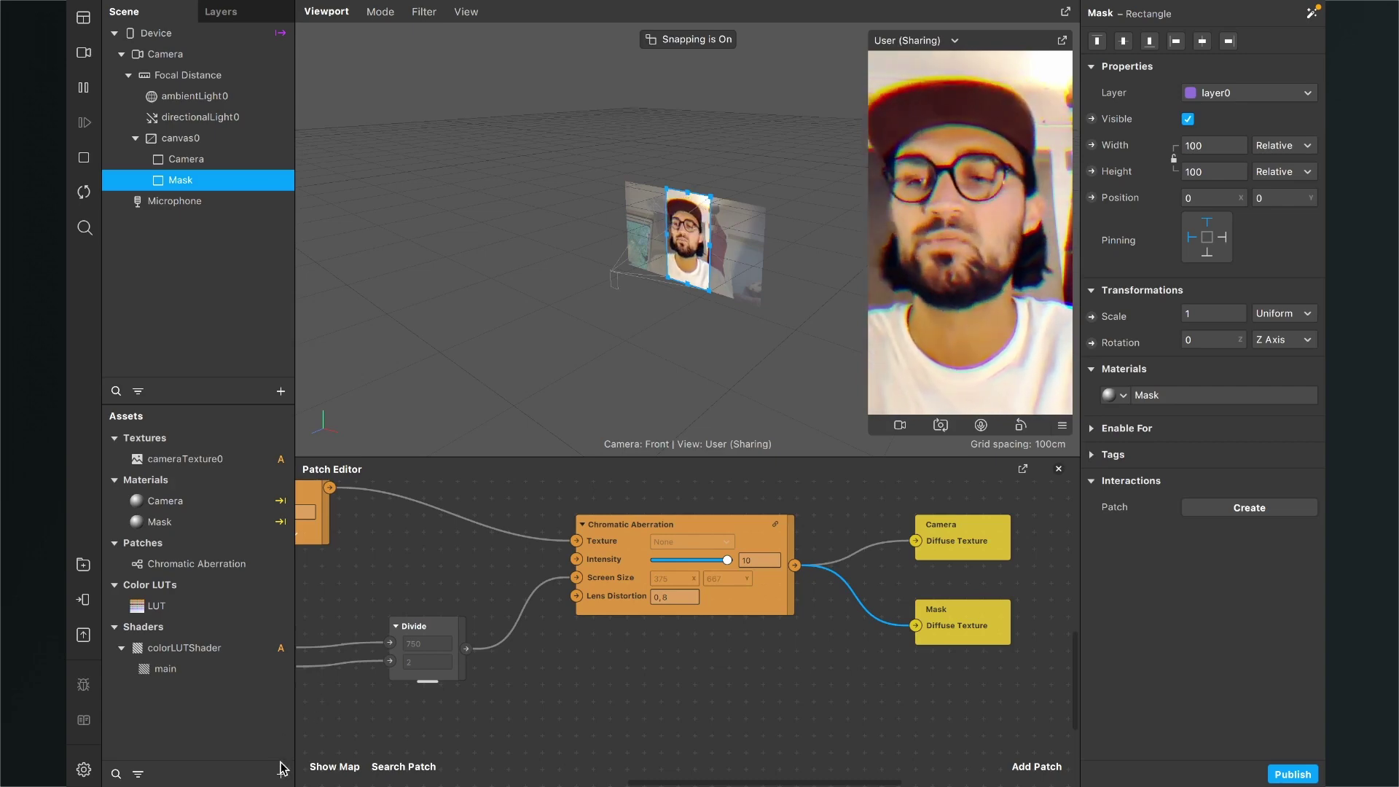
Import the Alpha.png vignette image from the computer as a texture asset.
click(281, 775)
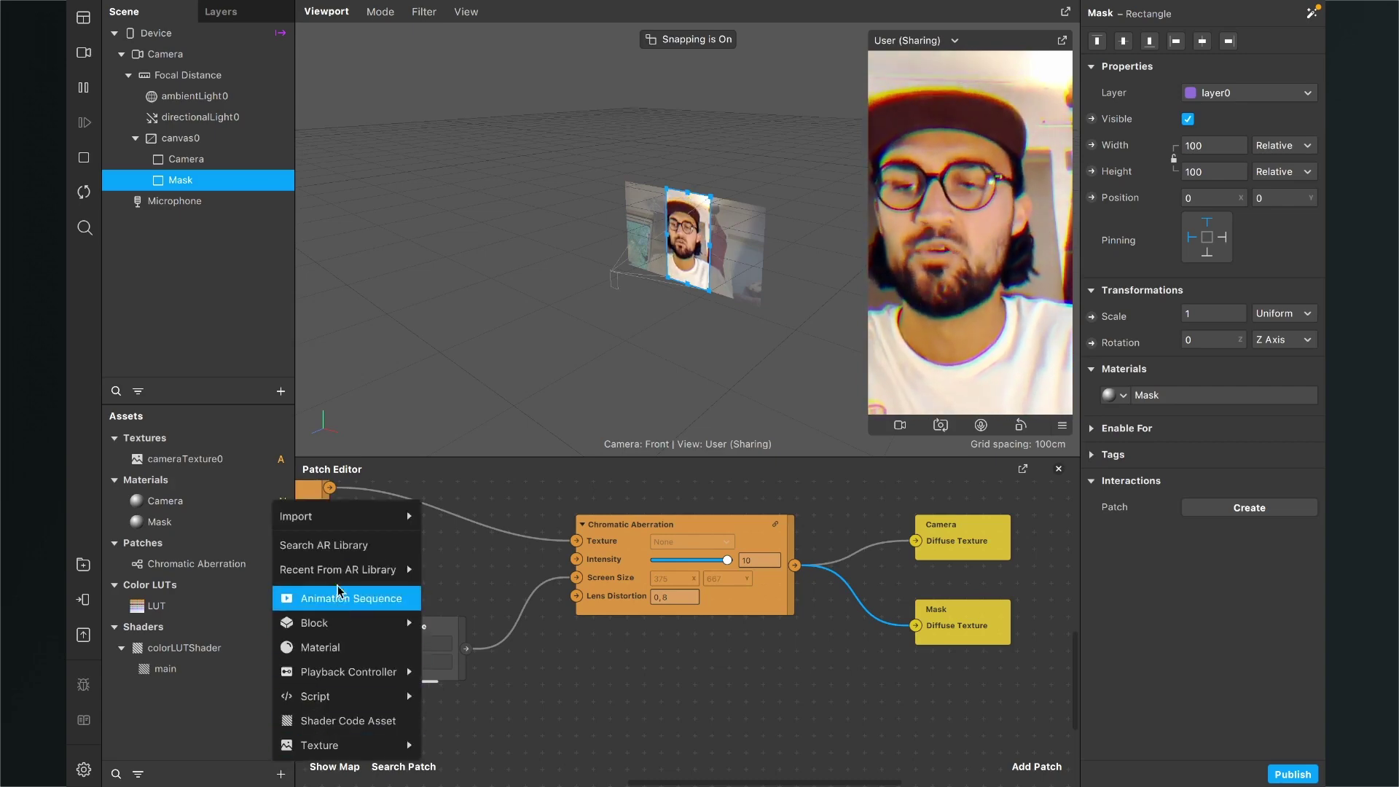
mouse_move(351, 514)
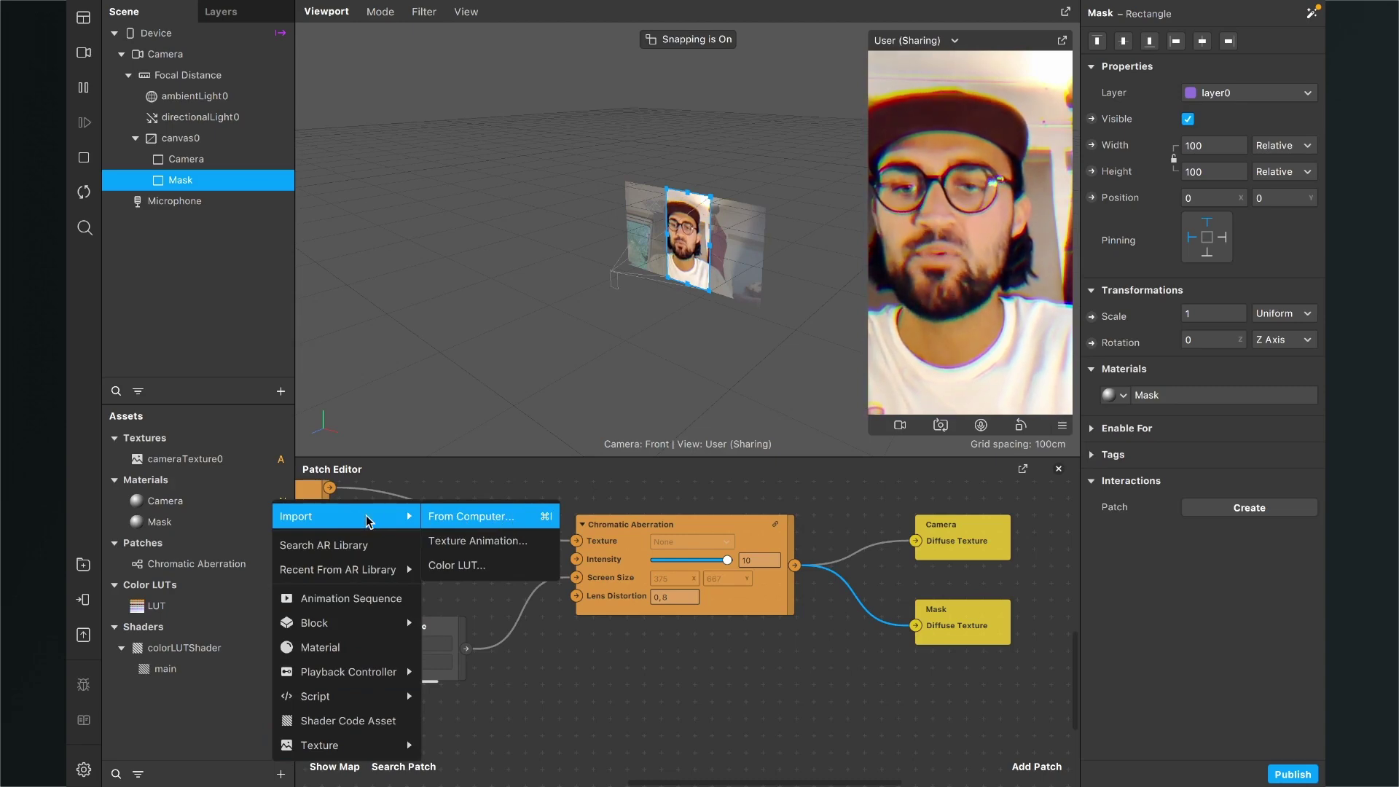
click(452, 514)
click(437, 239)
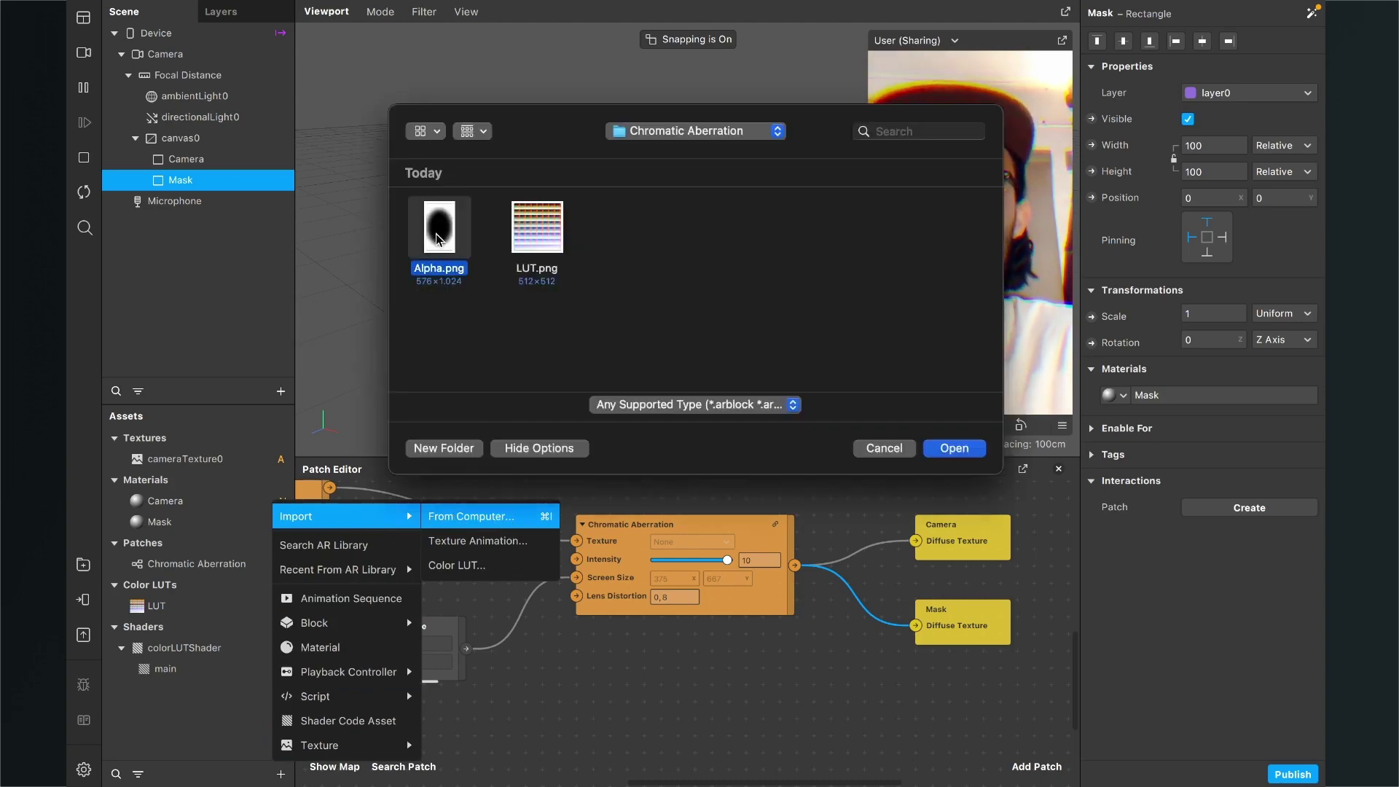
click(949, 448)
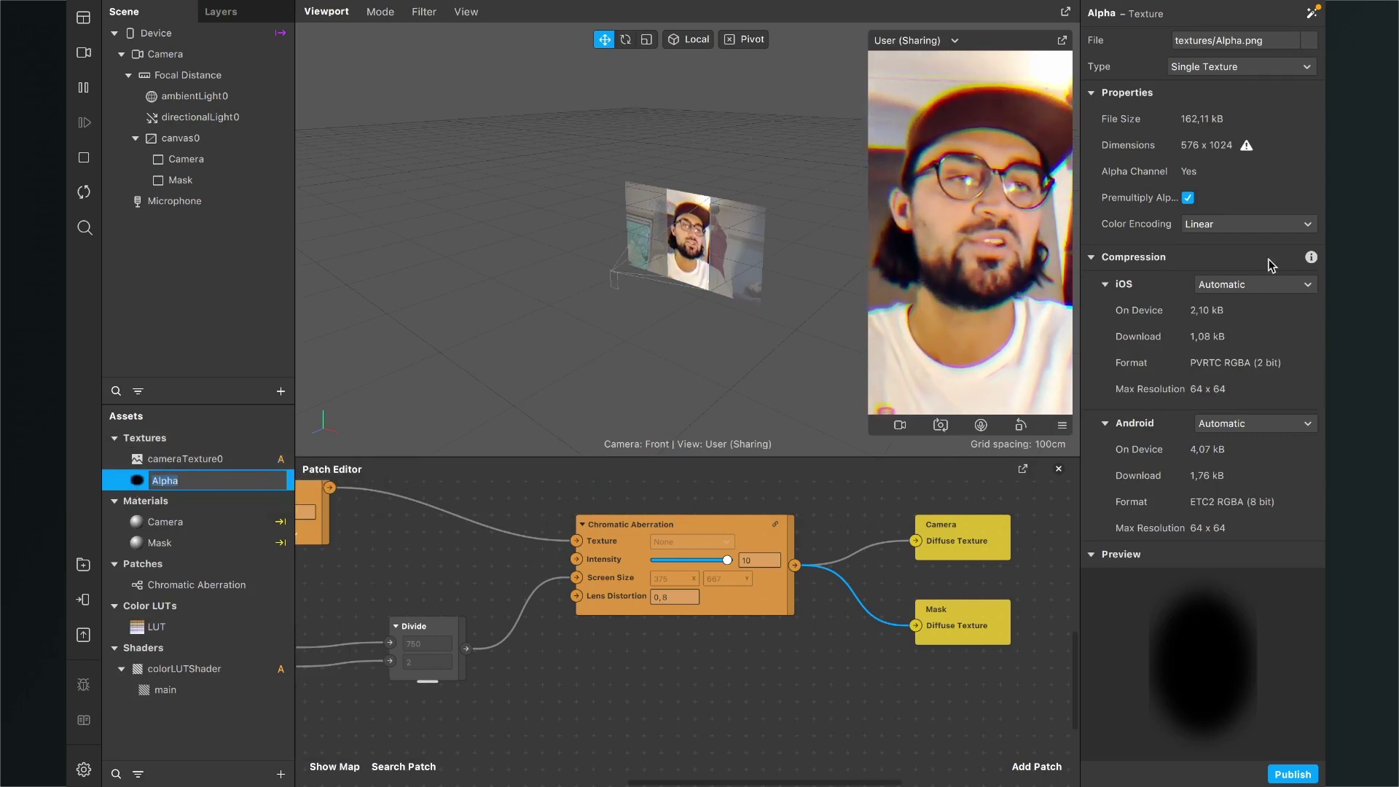
Set the Alpha texture's iOS, Android and Older Android compression to None.
click(1238, 284)
click(1228, 319)
click(1229, 368)
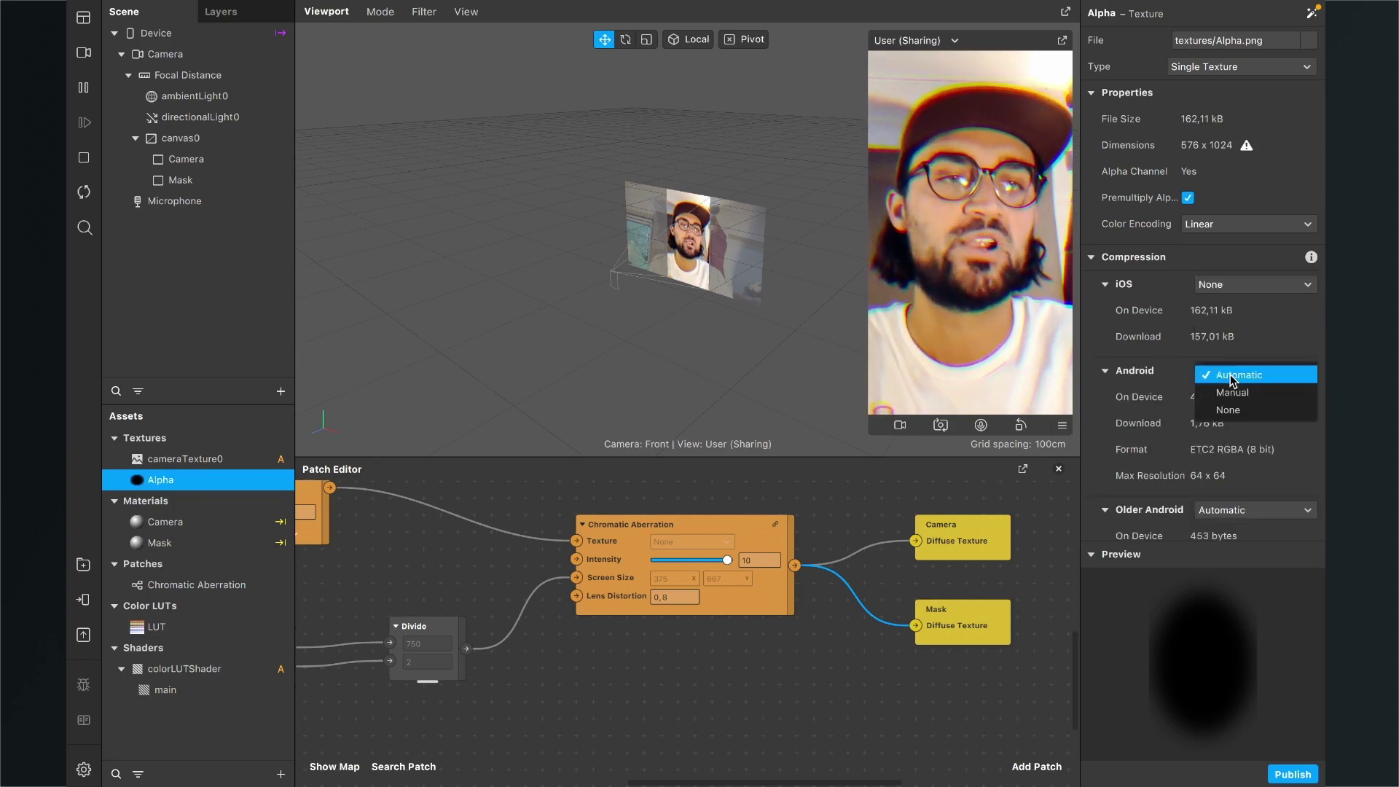
click(1231, 408)
click(1229, 496)
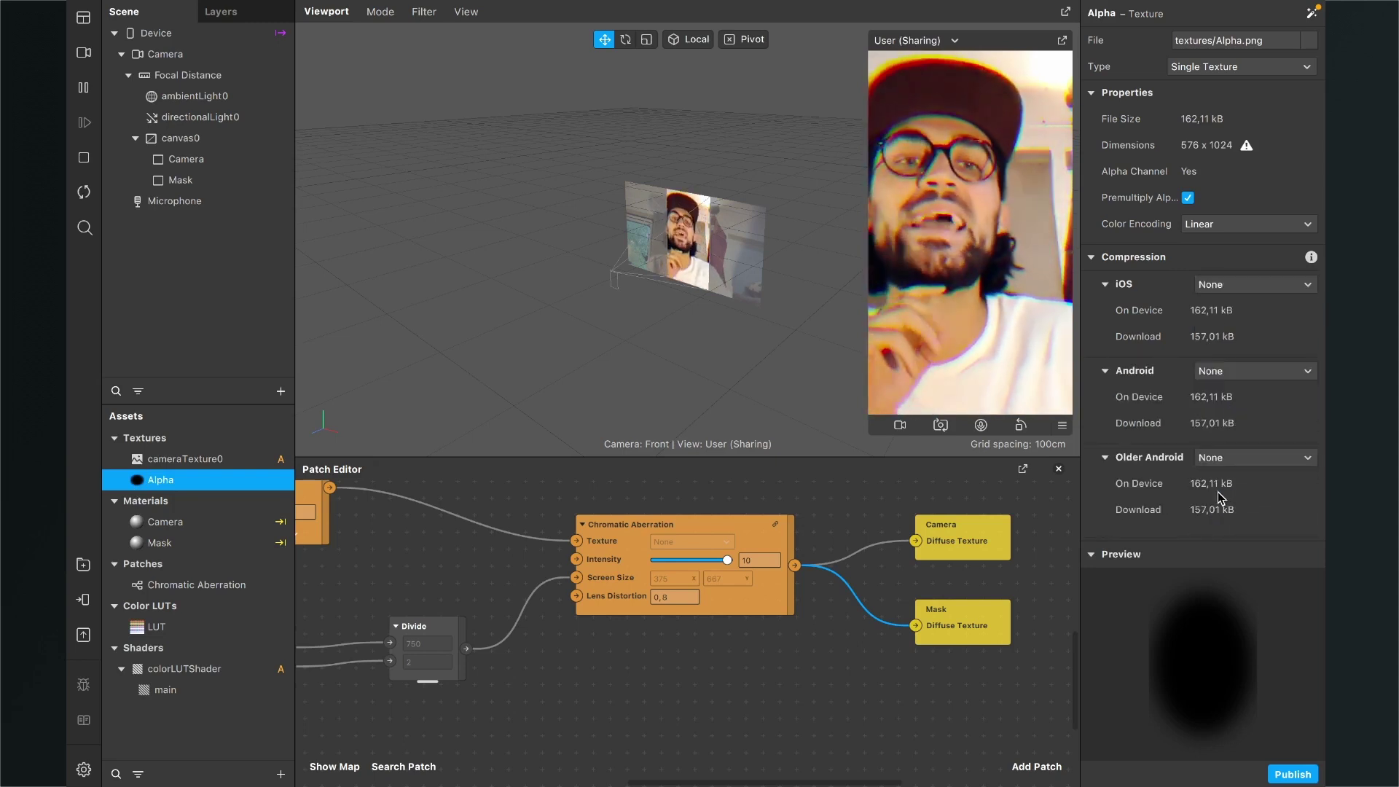
Enable Alpha on the Mask material using the Alpha texture, with Invert ticked.
double_click(156, 544)
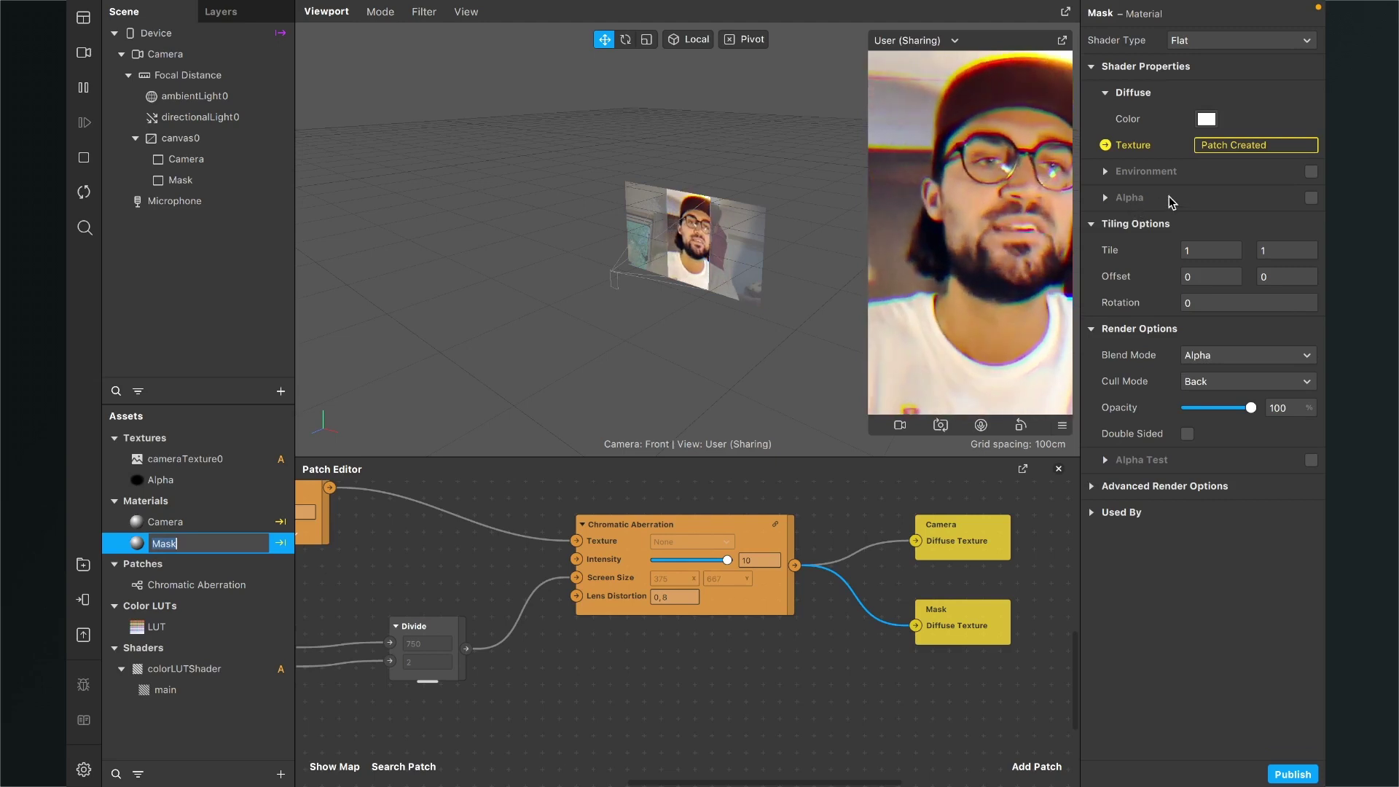
click(1311, 198)
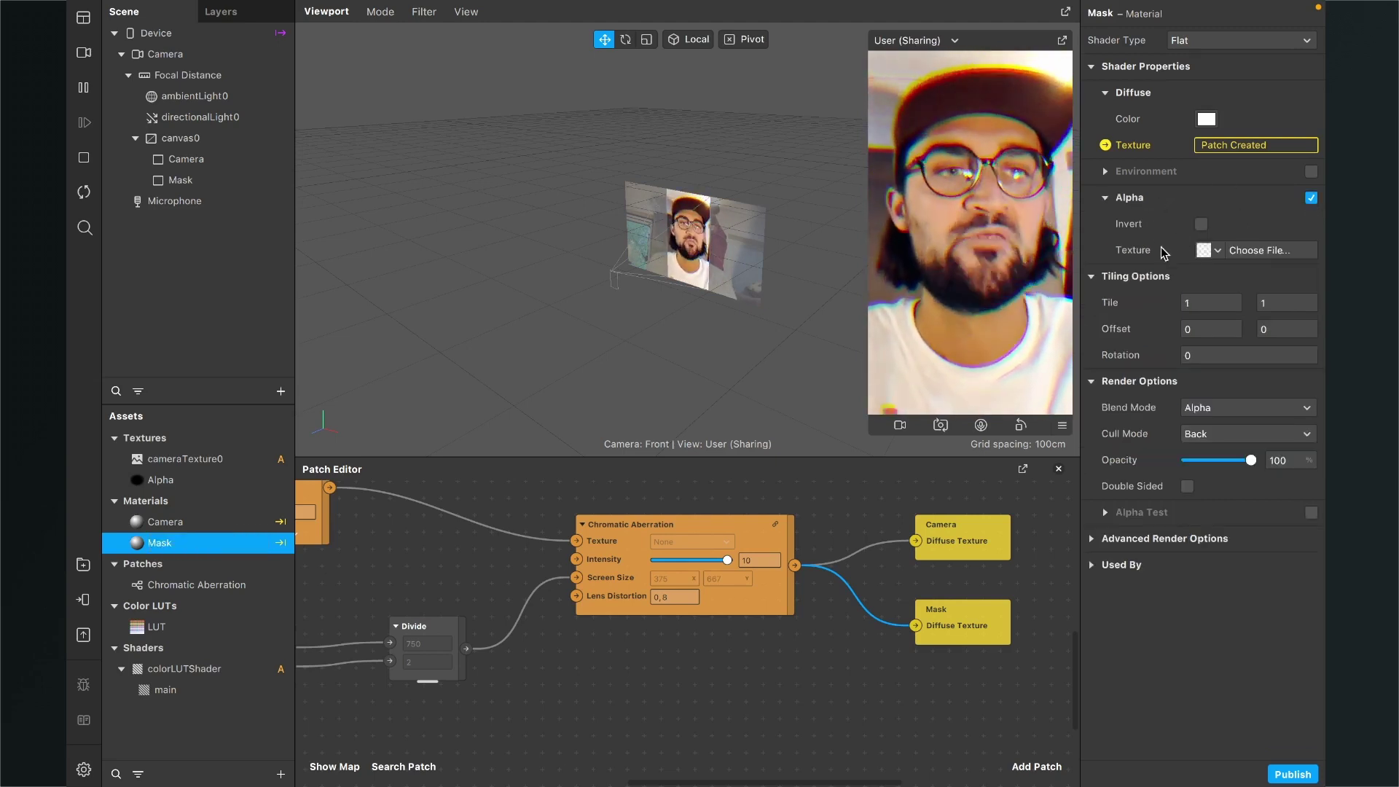
click(1211, 253)
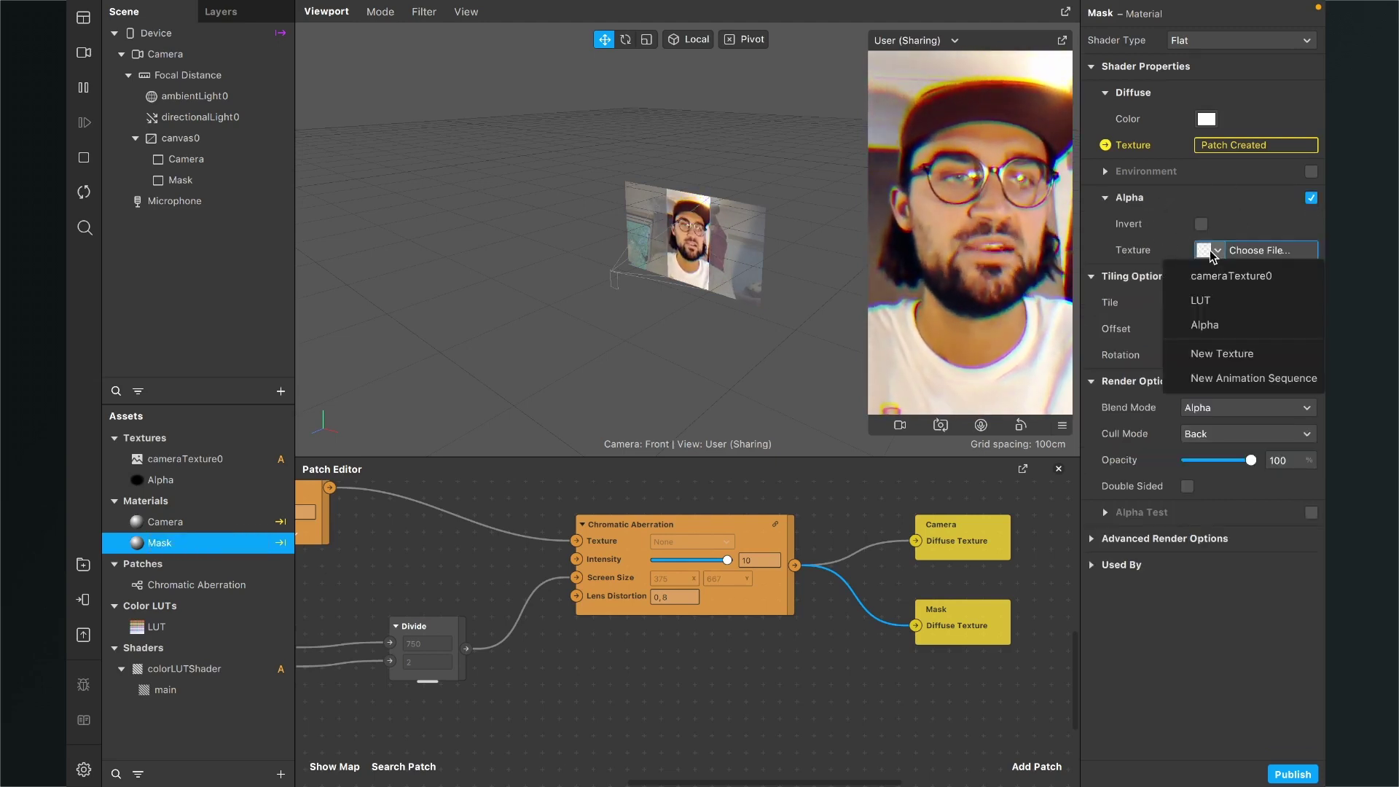
click(1214, 327)
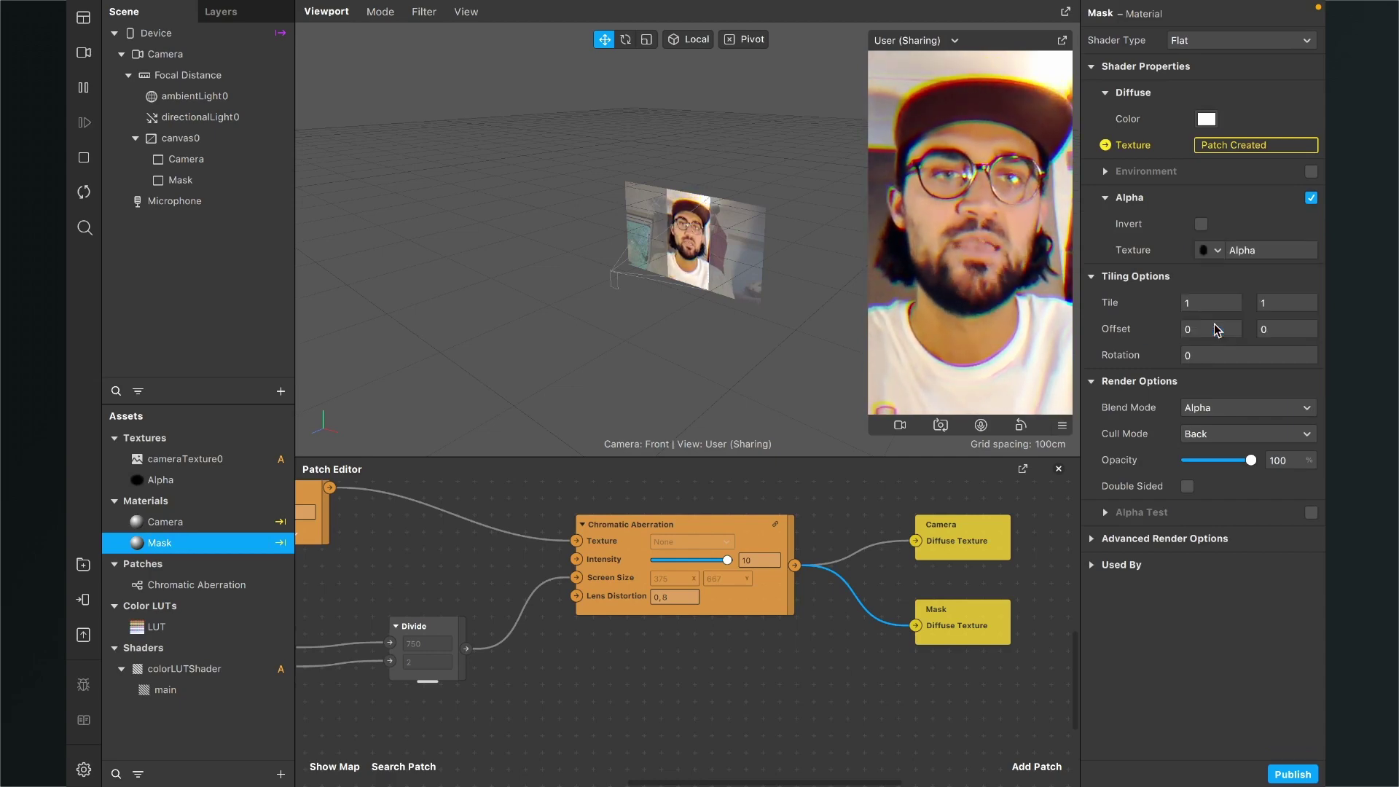
key(Return)
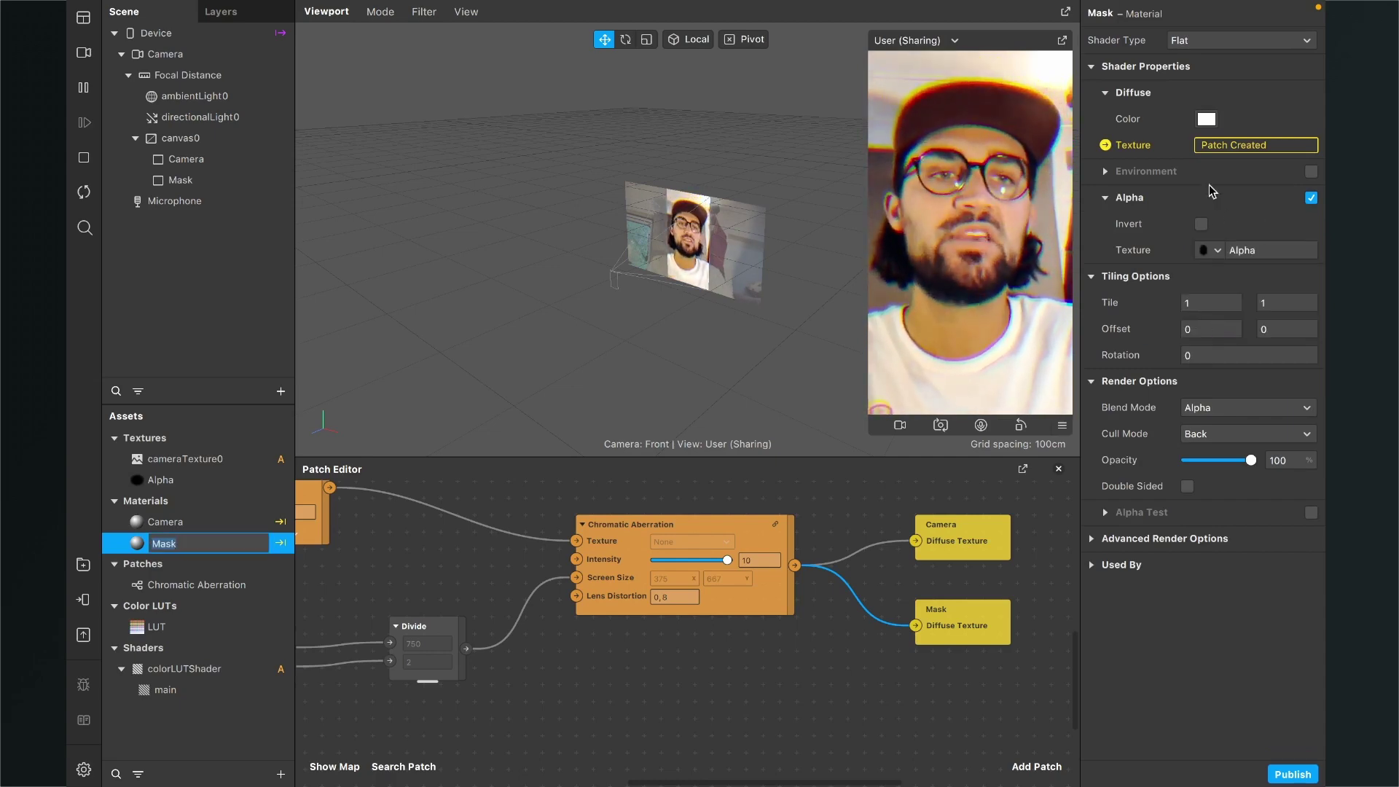
click(1200, 225)
click(828, 665)
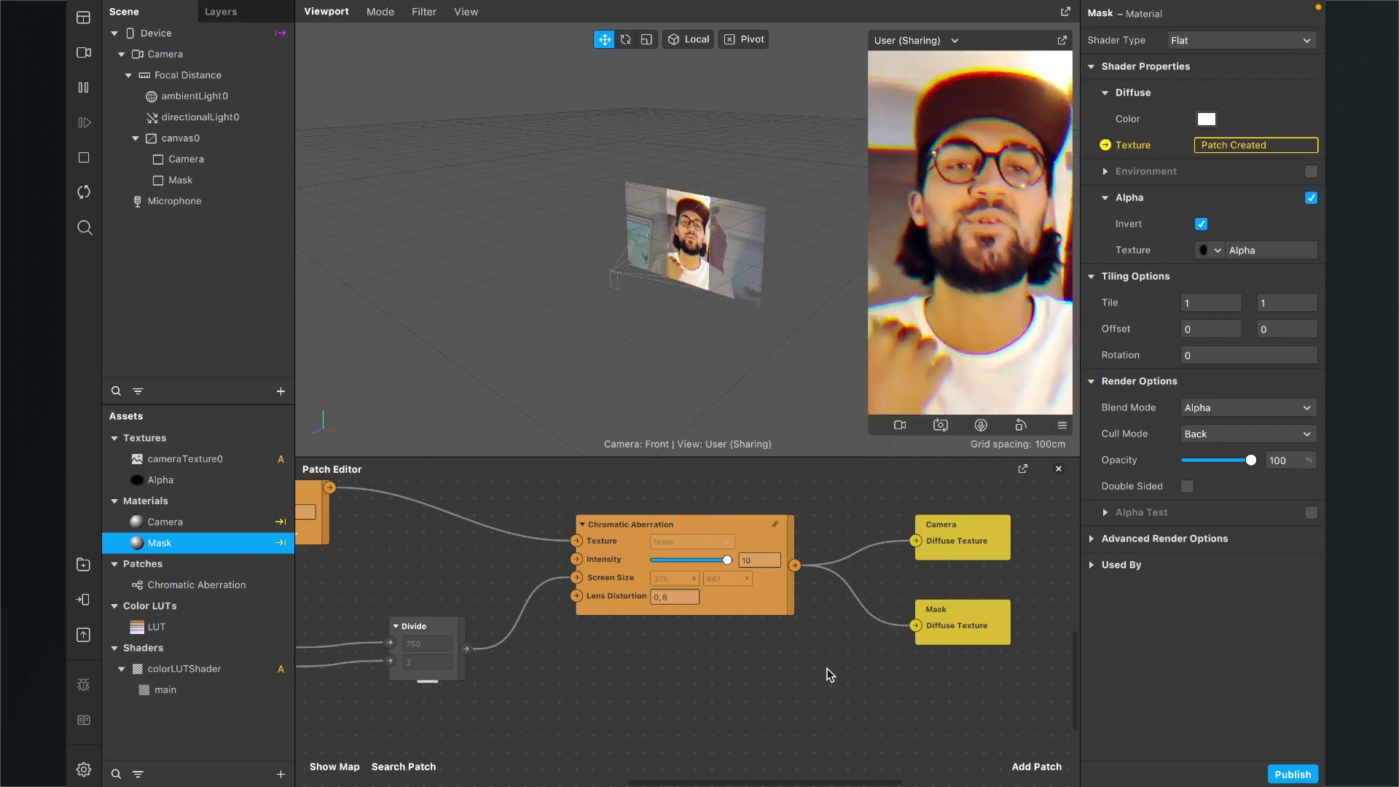
Reposition the Camera Diffuse Texture node and connect colorLUTShader's output directly to it.
scroll(843, 663, down, 3)
scroll(844, 667, left, 3)
scroll(844, 666, up, 2)
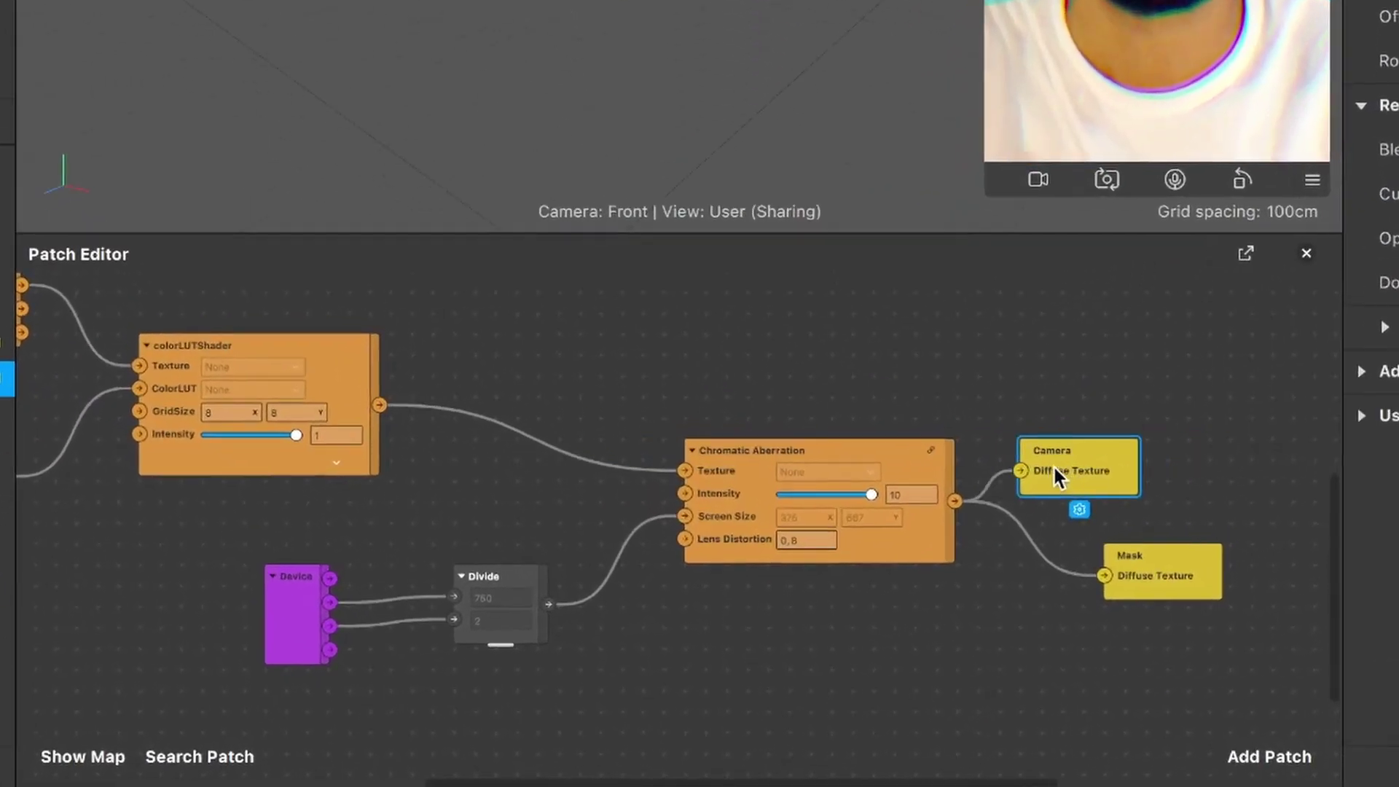
click(961, 598)
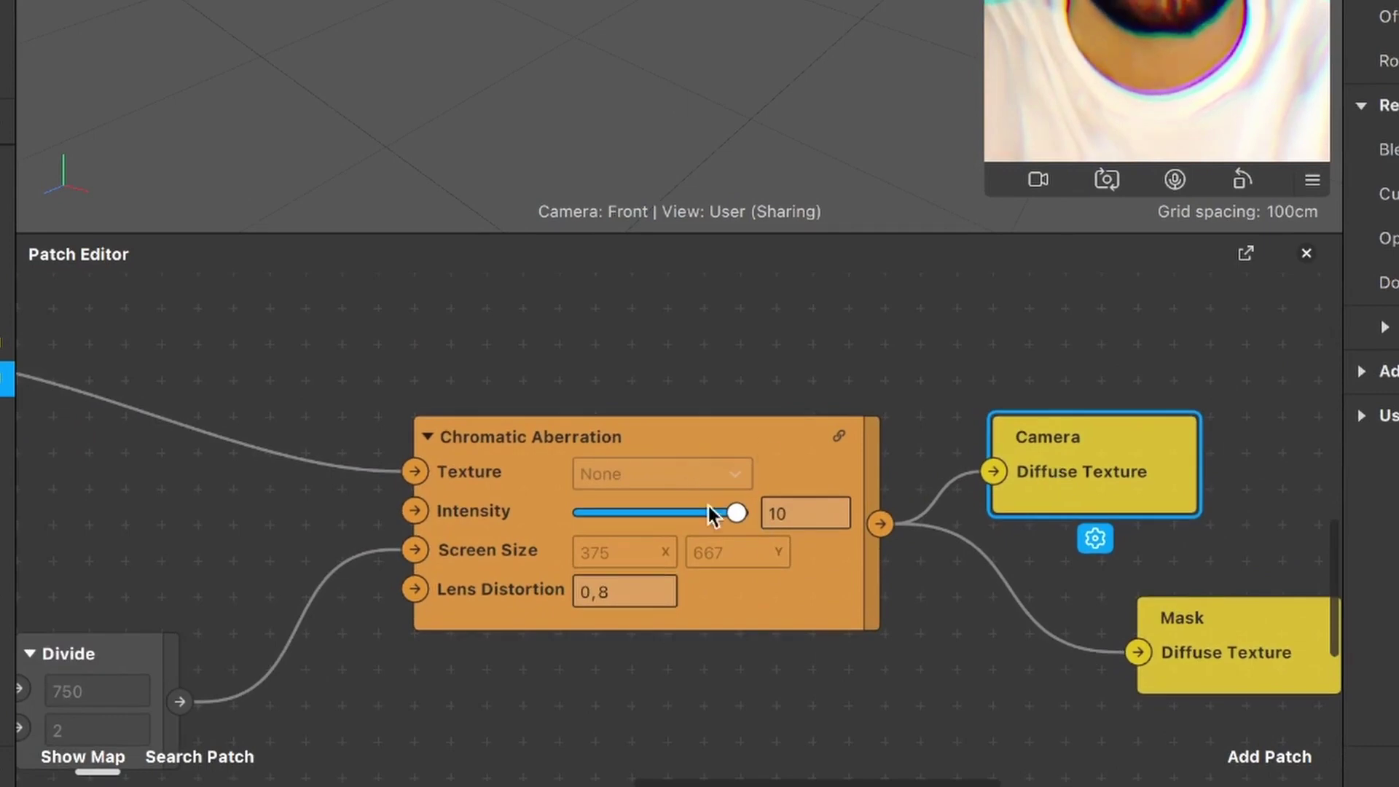
scroll(675, 544, left, 5)
scroll(675, 543, up, 3)
scroll(736, 557, down, 2)
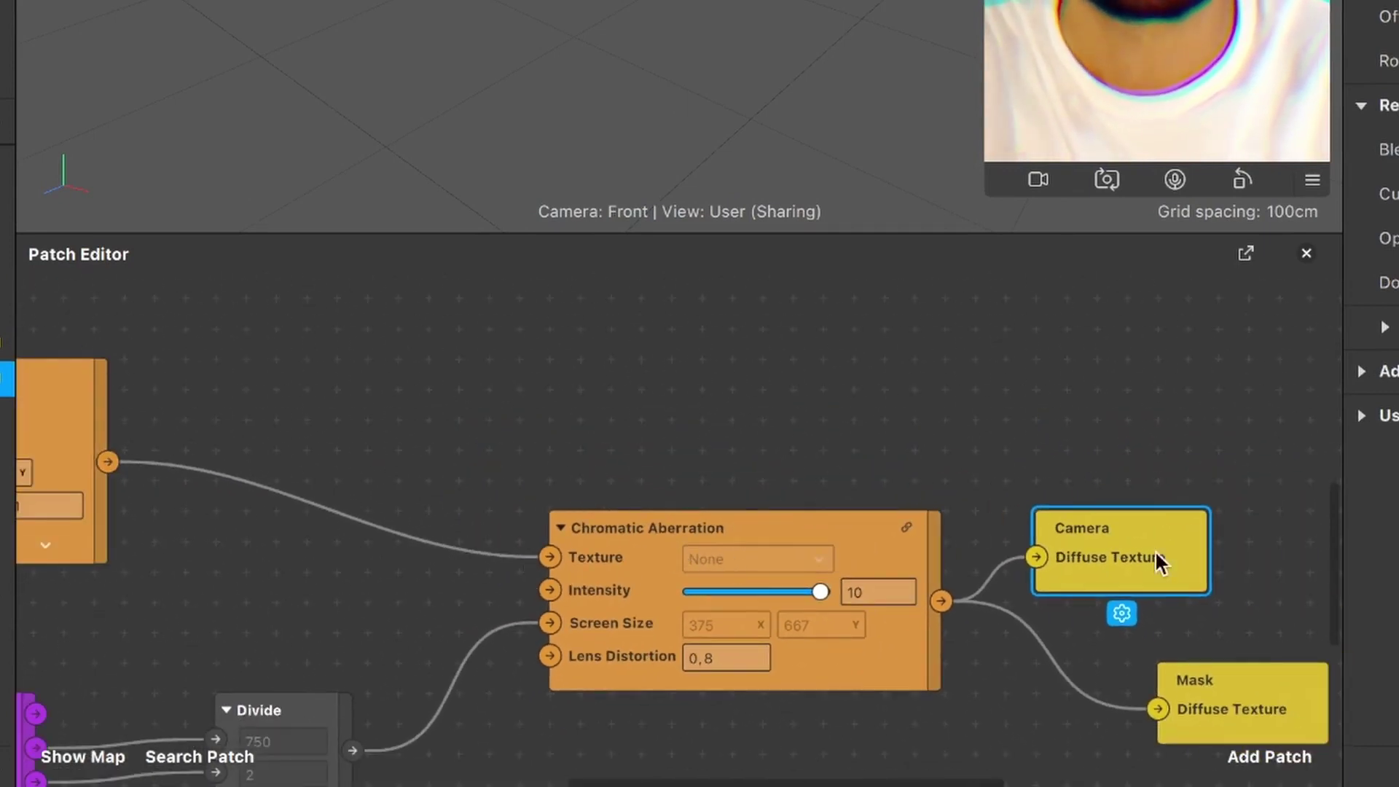
drag(1117, 544, 540, 374)
scroll(339, 378, left, 10)
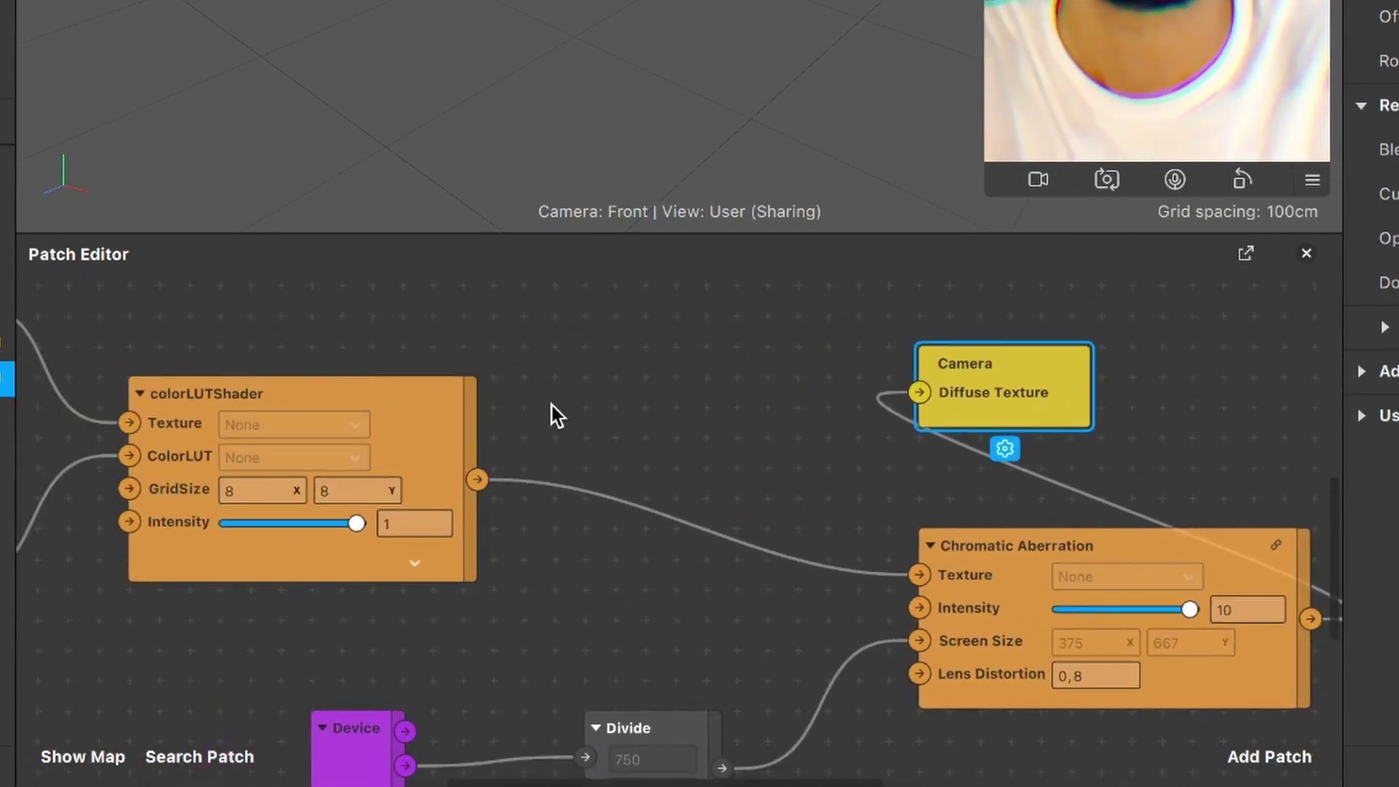
drag(477, 479, 911, 386)
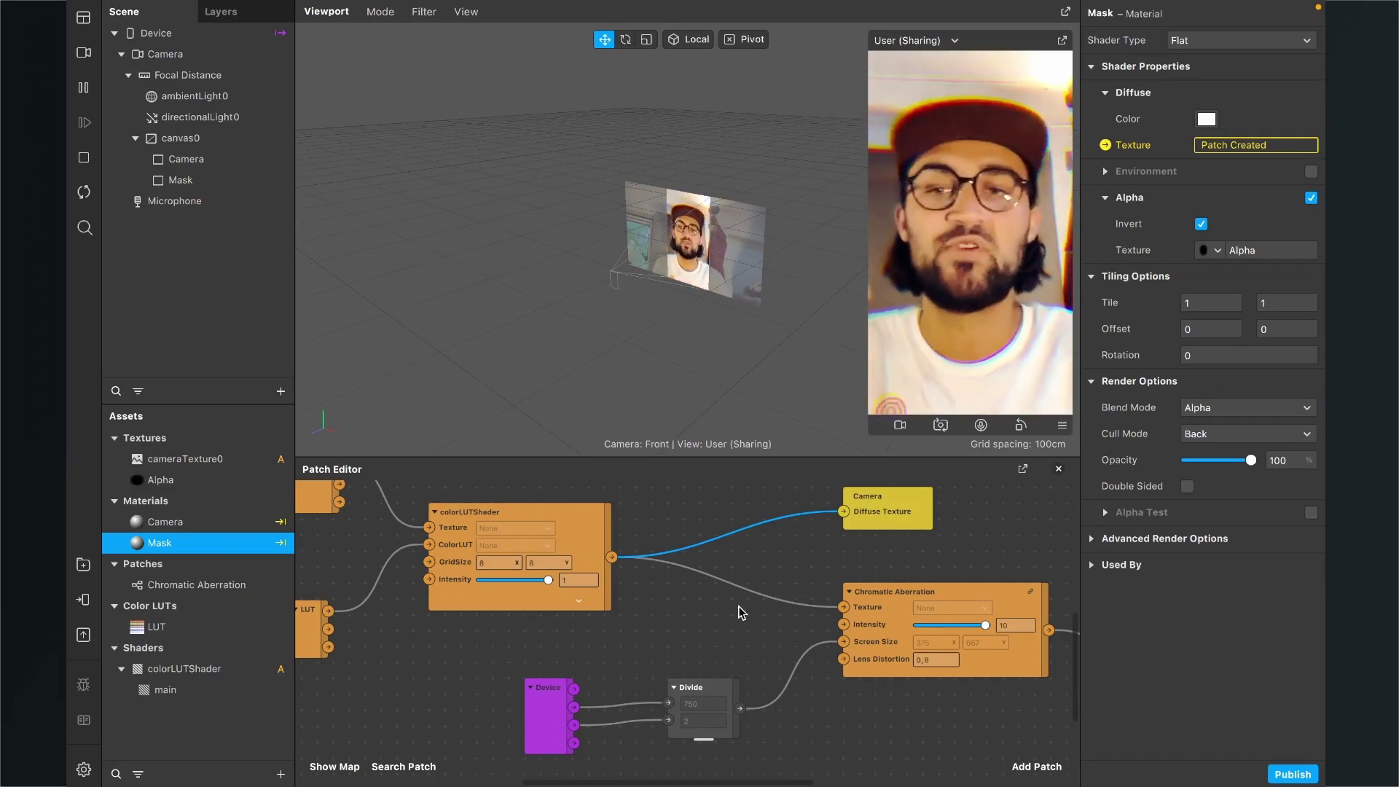
Drag the Chromatic Aberration Intensity slider down from 10 to soften the edge fringing.
scroll(648, 617, right, 2)
scroll(648, 616, up, 2)
scroll(648, 616, left, 2)
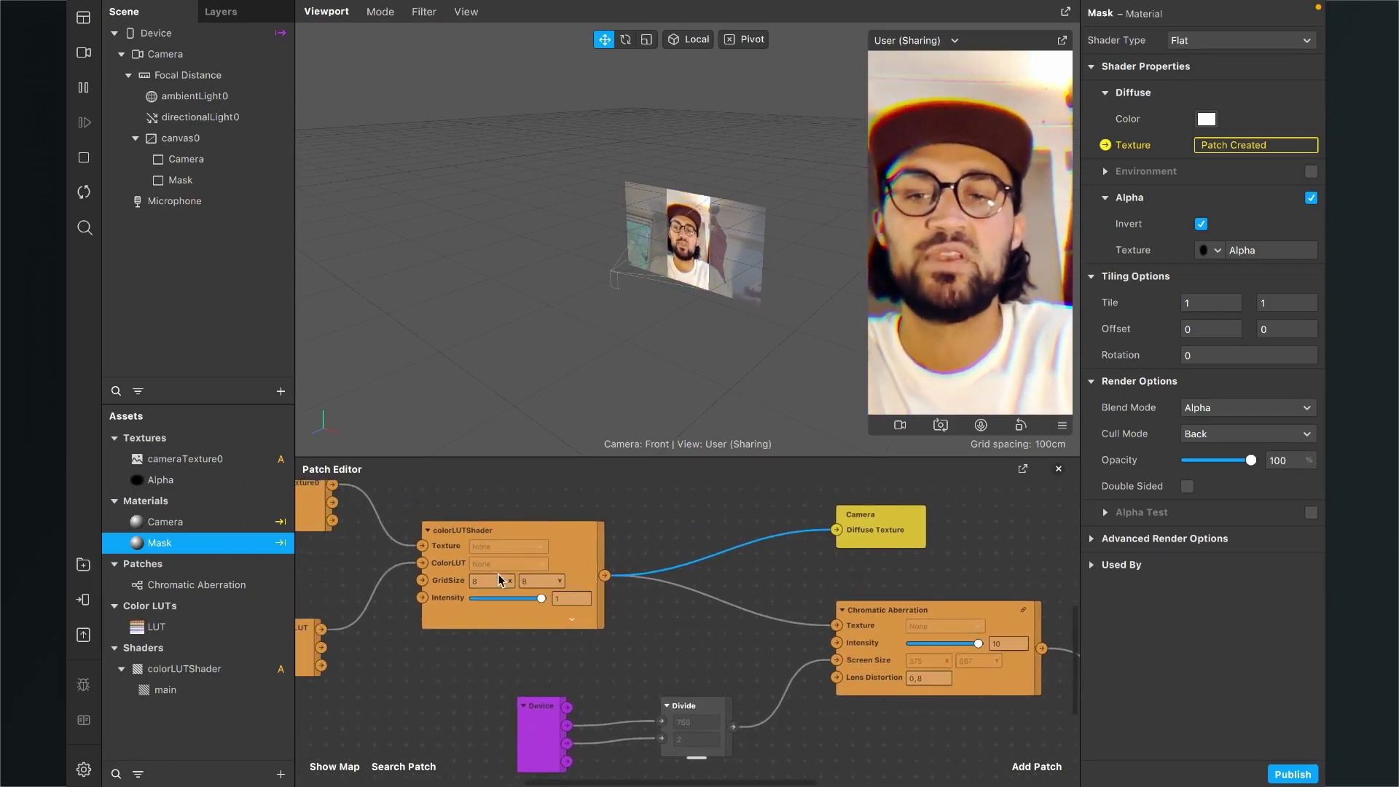
scroll(662, 654, down, 1)
scroll(662, 653, right, 2)
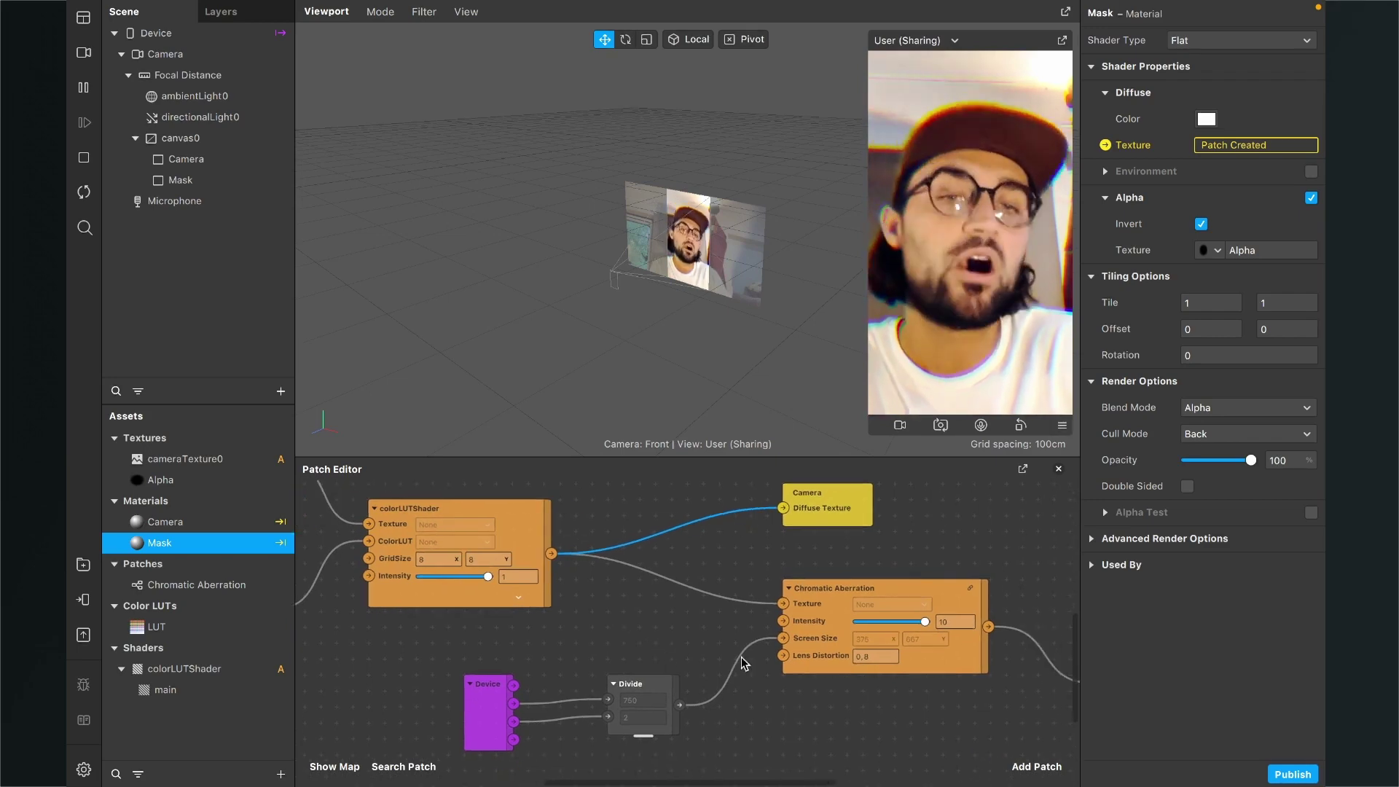
ctrl+scroll(741, 657, up, 3)
scroll(753, 653, right, 2)
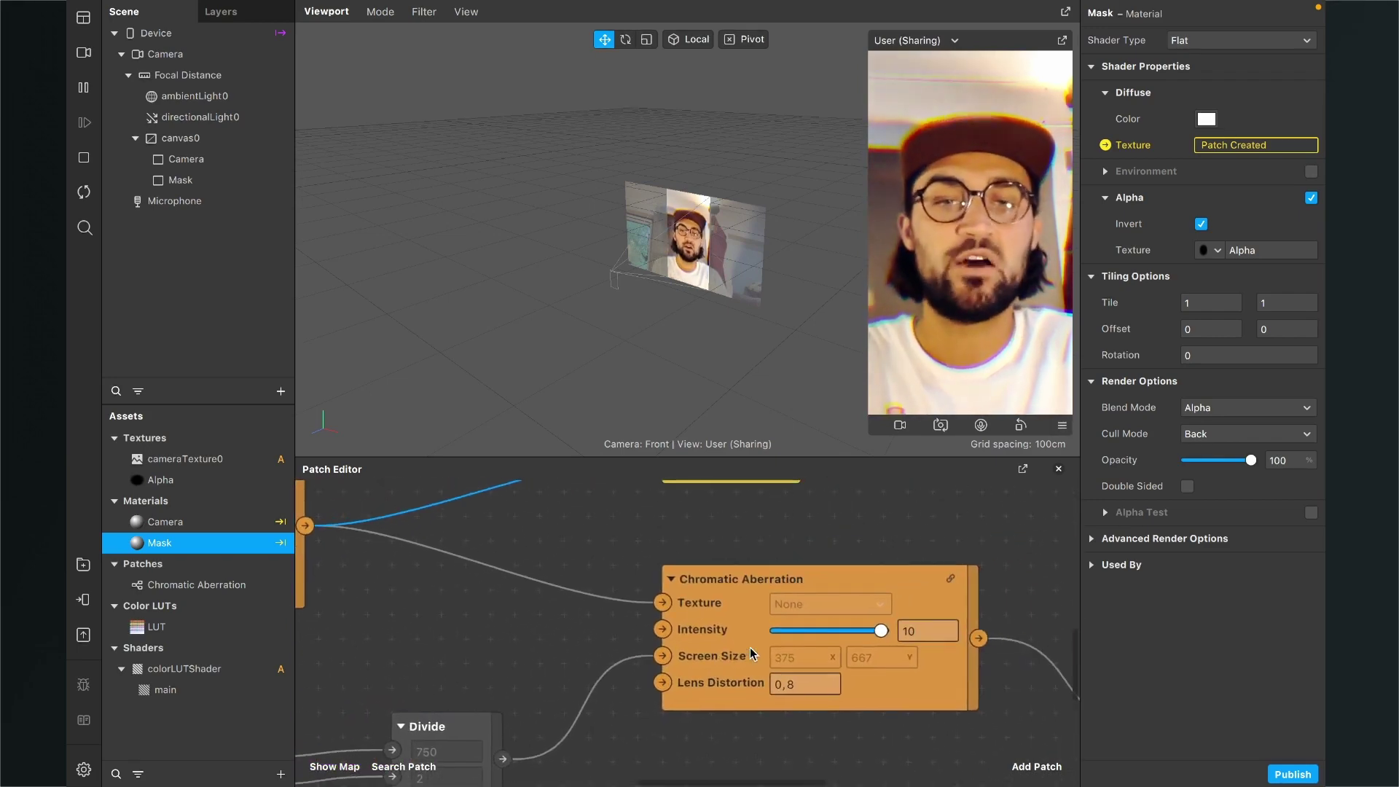
drag(836, 631, 802, 631)
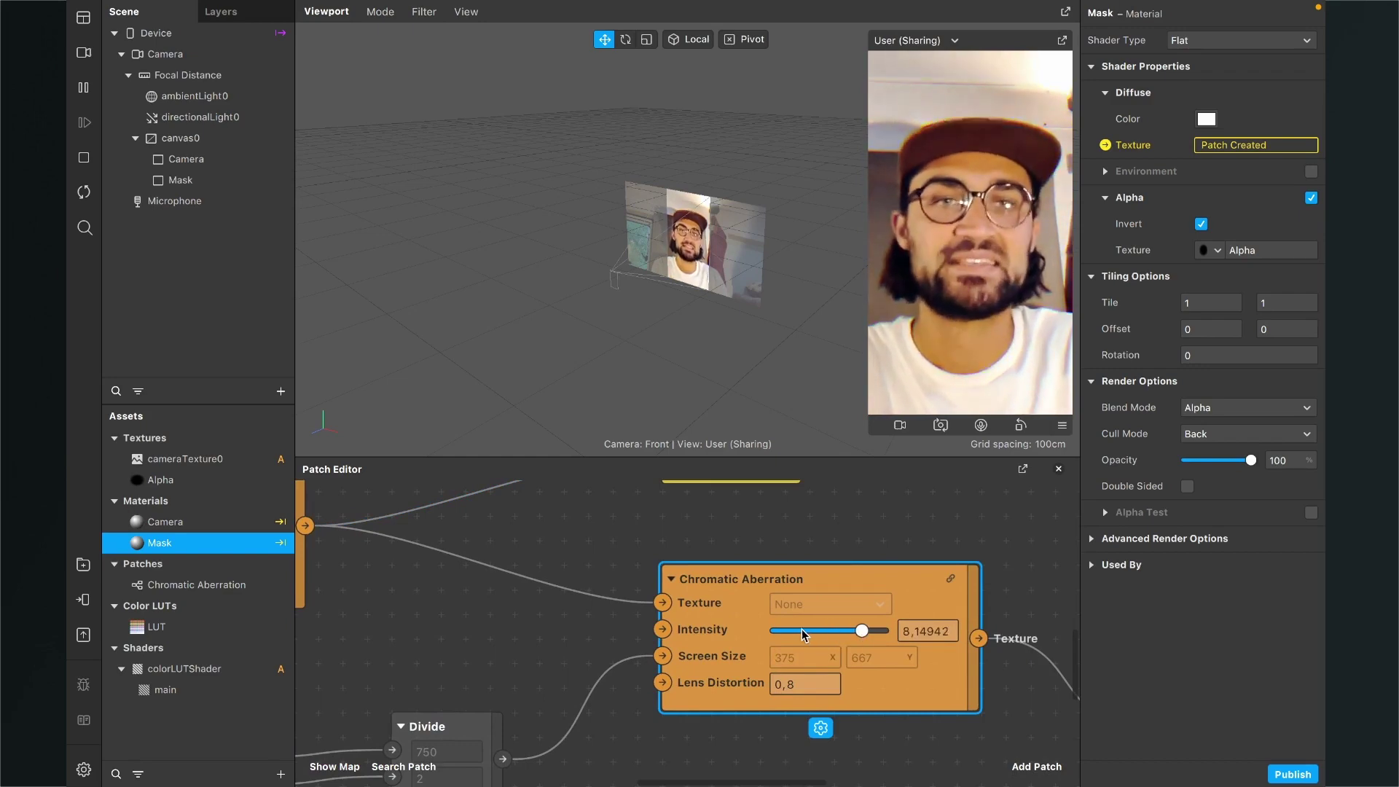